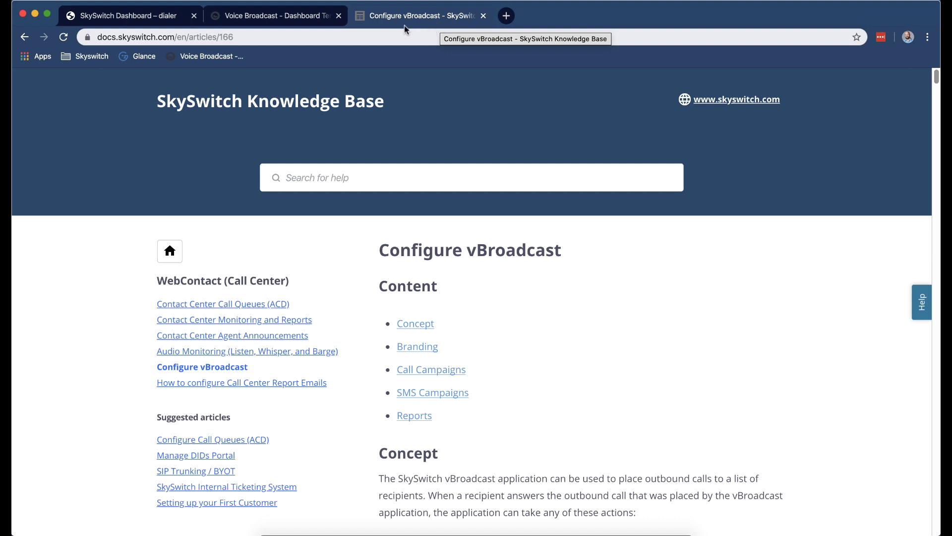
Switch from the knowledge-base article to the Voice Broadcast dashboard tab.
left_click(263, 19)
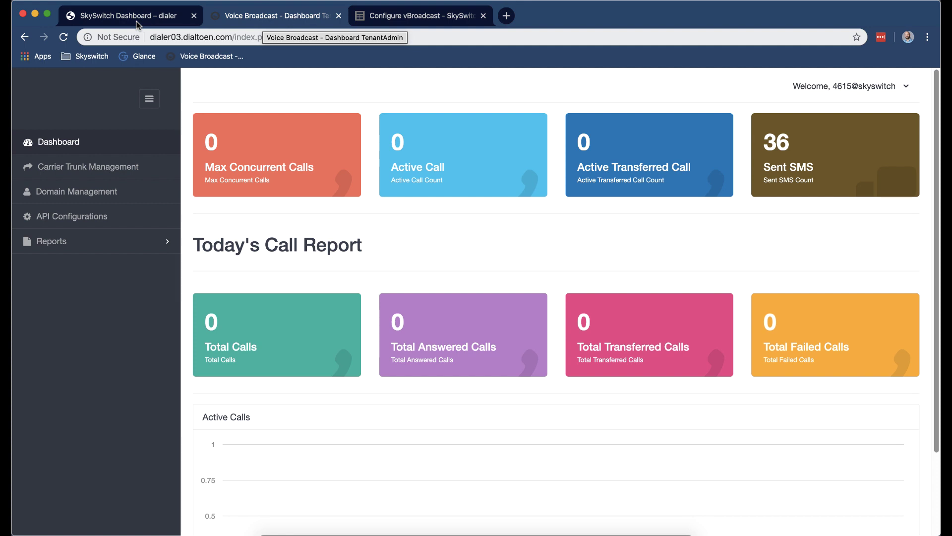
Log in as the 'test' domain avdialertest from the Domain Management list.
left_click(137, 25)
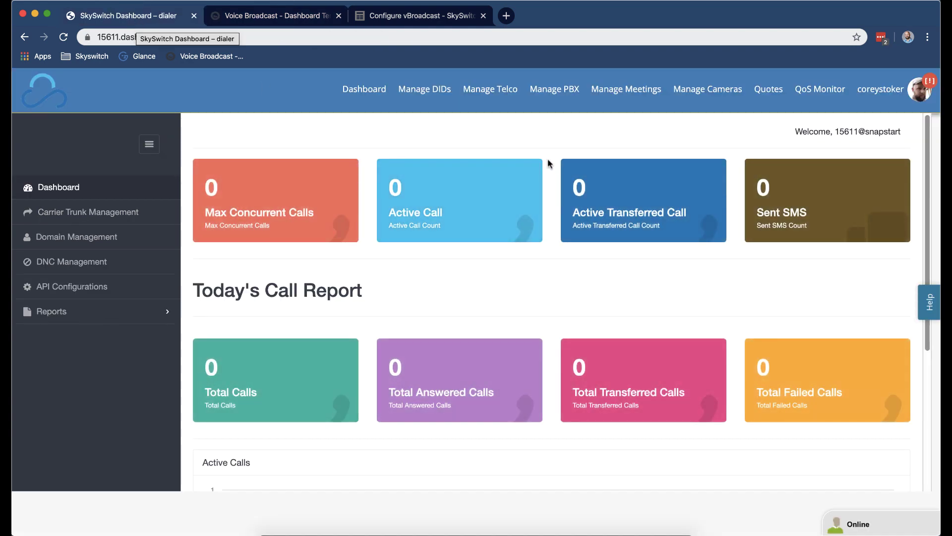
left_click(556, 90)
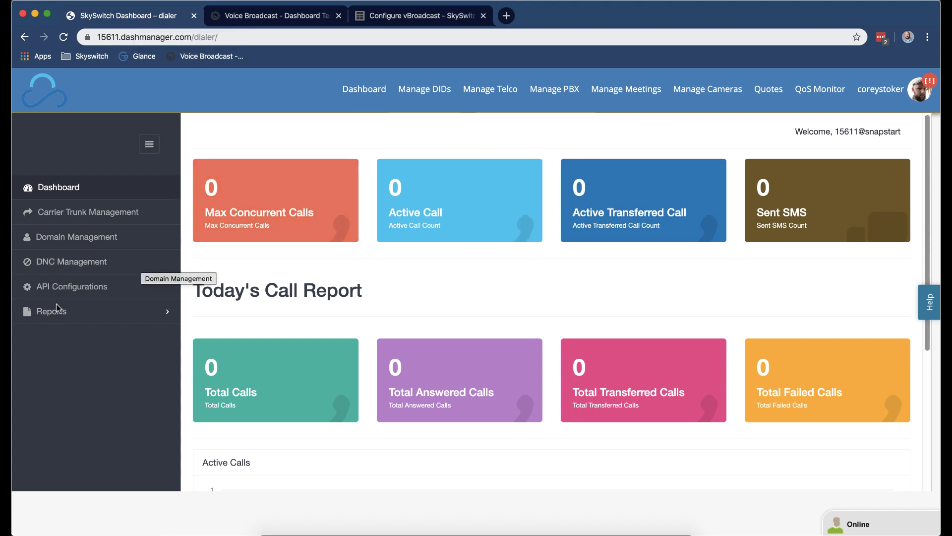
left_click(281, 16)
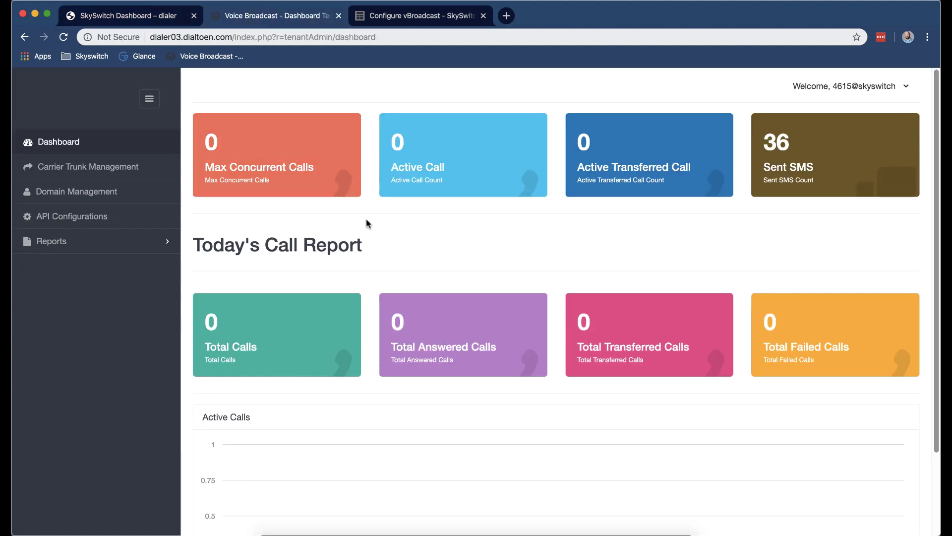
left_click(121, 191)
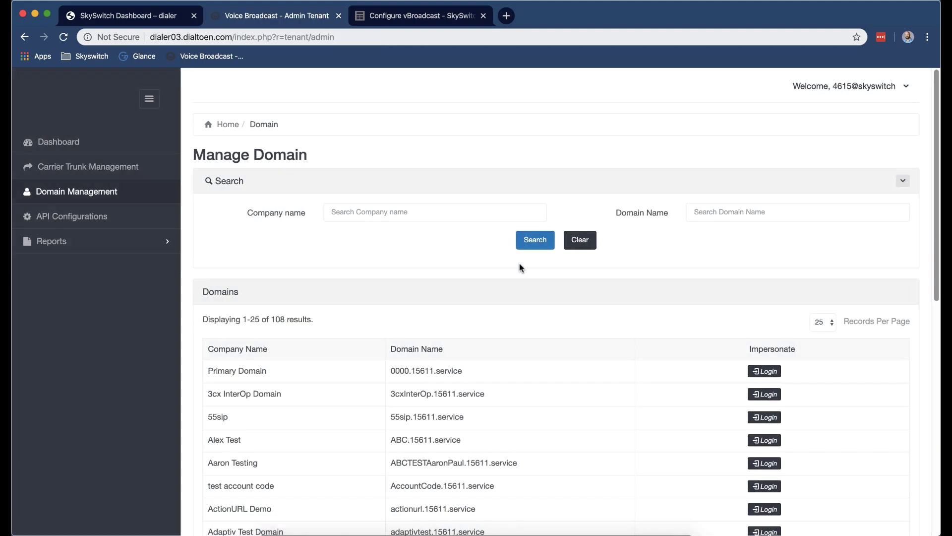
scroll(519, 266, "down", 10)
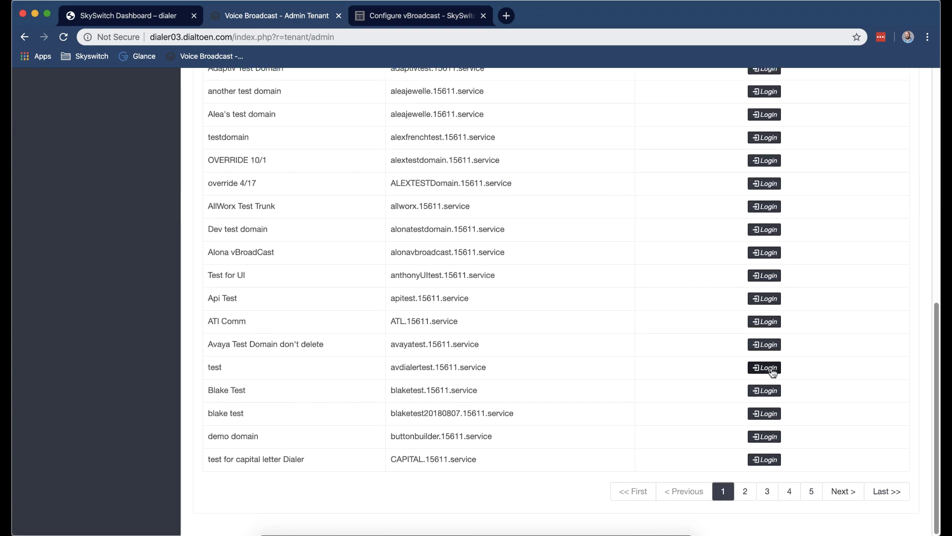
left_click(764, 367)
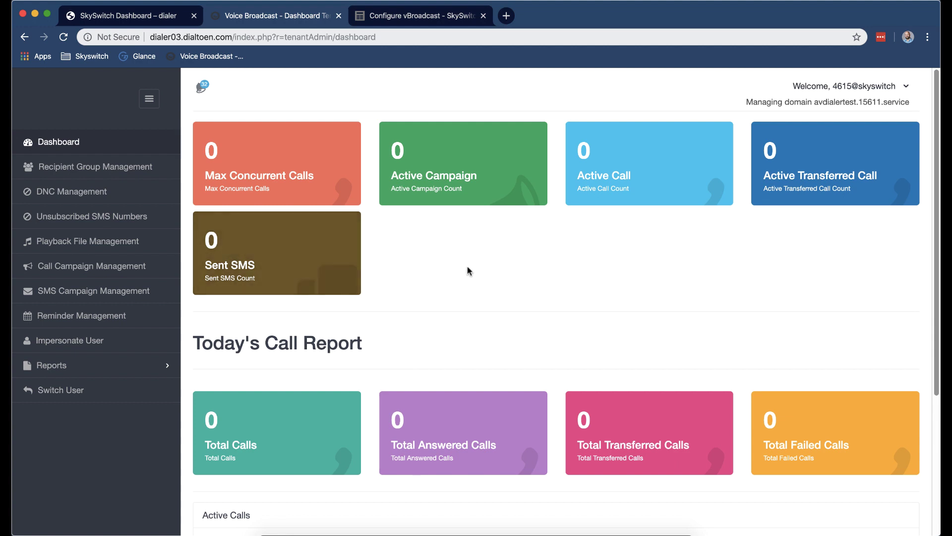
Create the appointment-reminder recipient group 'demovideo' with description 'demo'.
left_click(147, 175)
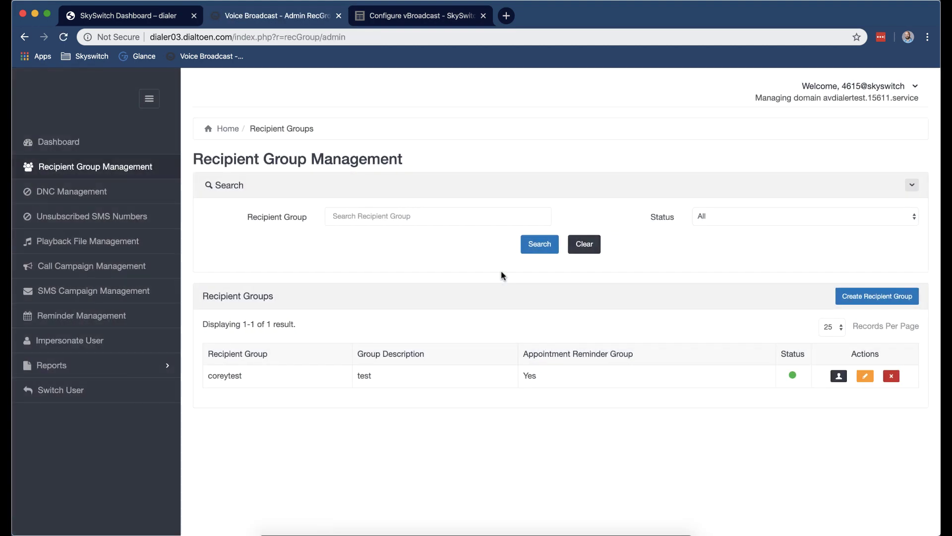
left_click(877, 296)
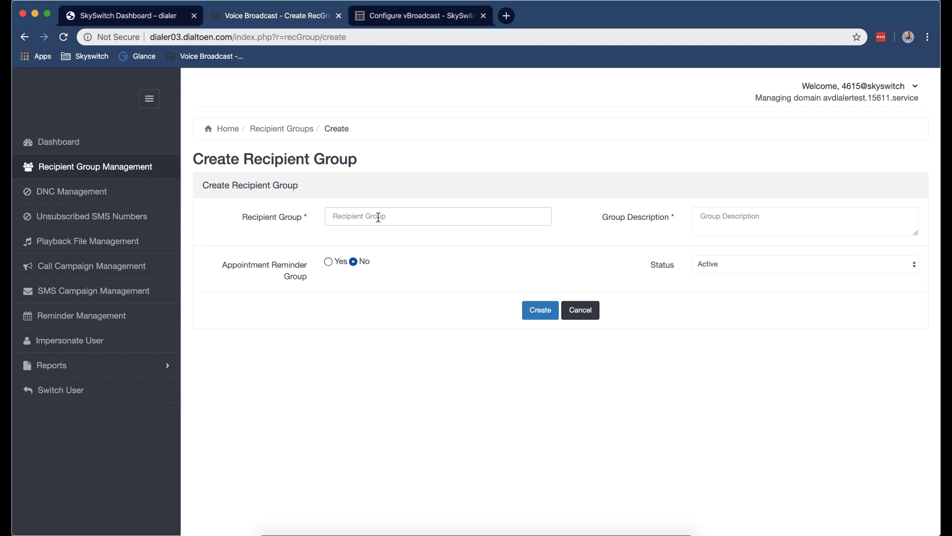
left_click(378, 217)
type("demovideo")
left_click(760, 214)
type("demo")
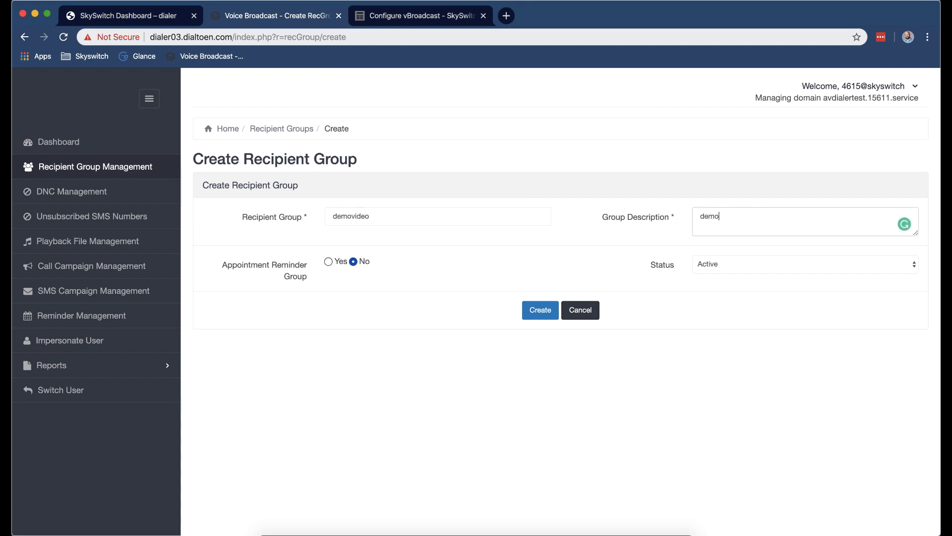
left_click(329, 263)
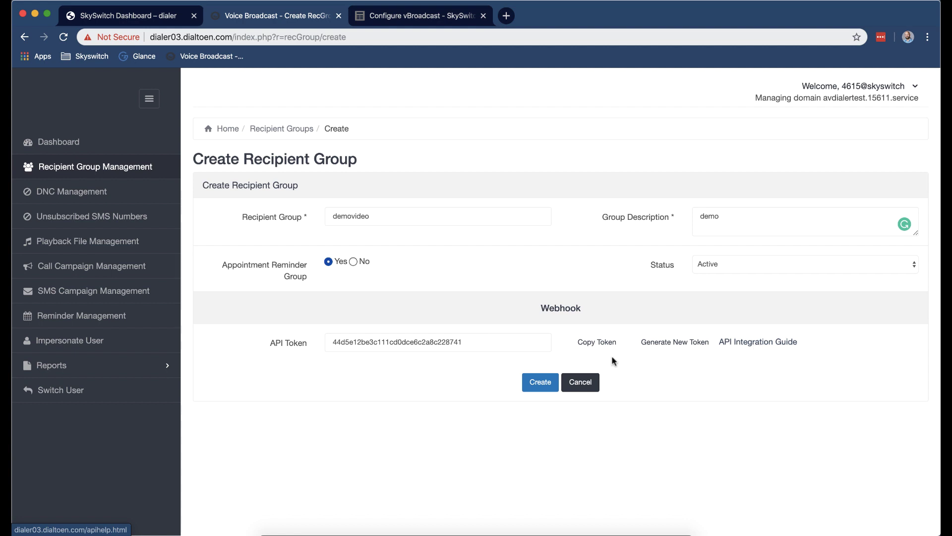
left_click(536, 380)
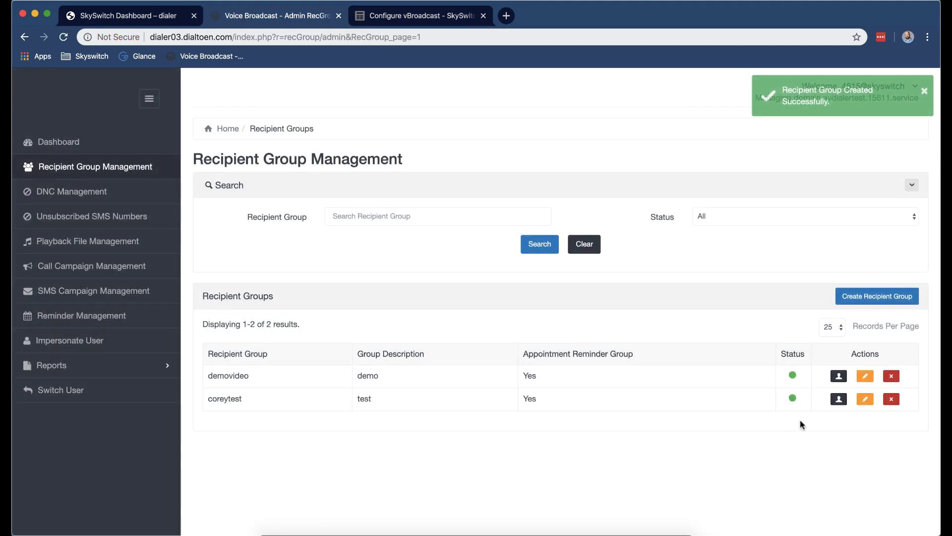
Start a new demovideo recipient and enter the recipient's name and phone number.
left_click(839, 378)
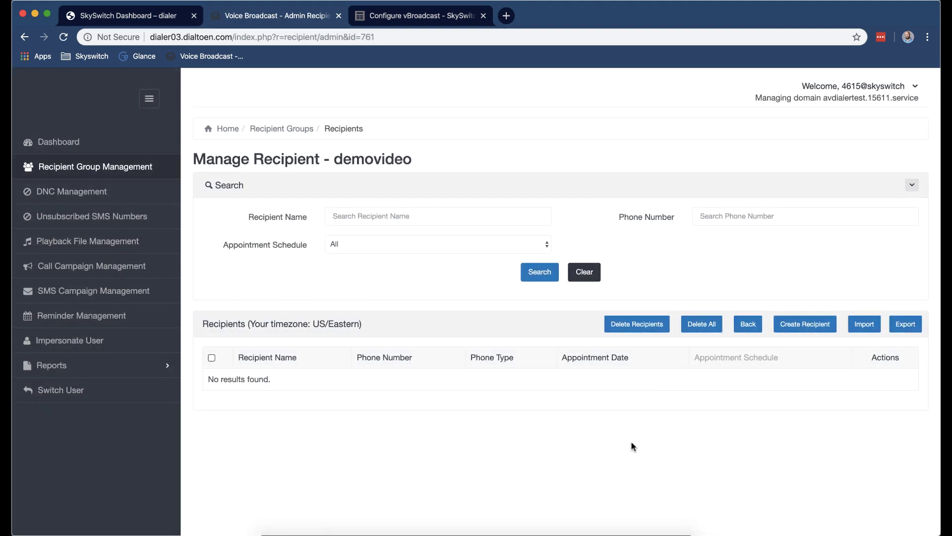
left_click(781, 324)
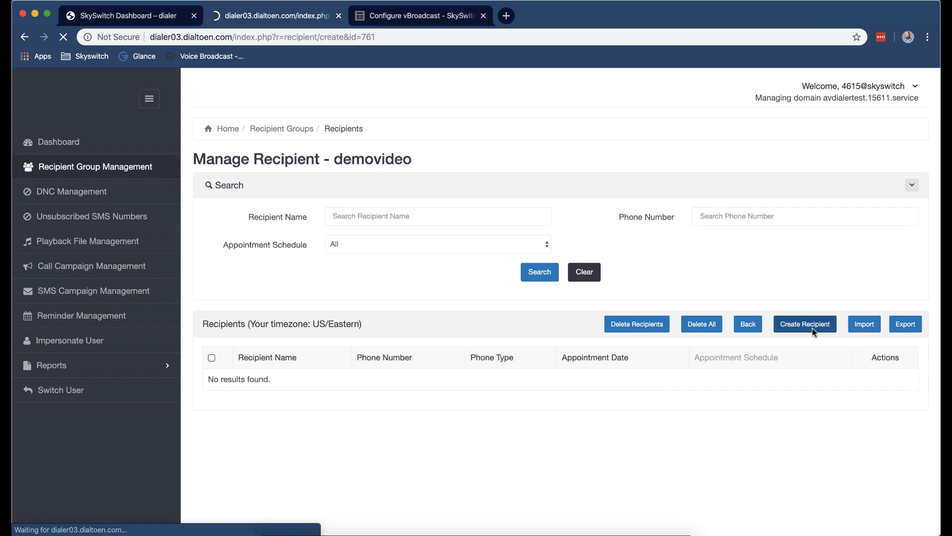
left_click(444, 219)
type("corey")
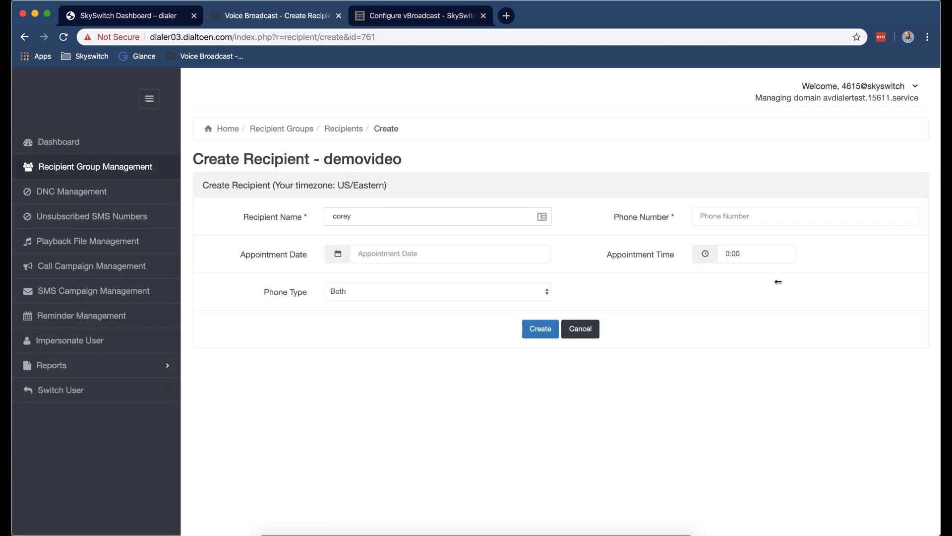
left_click(818, 221)
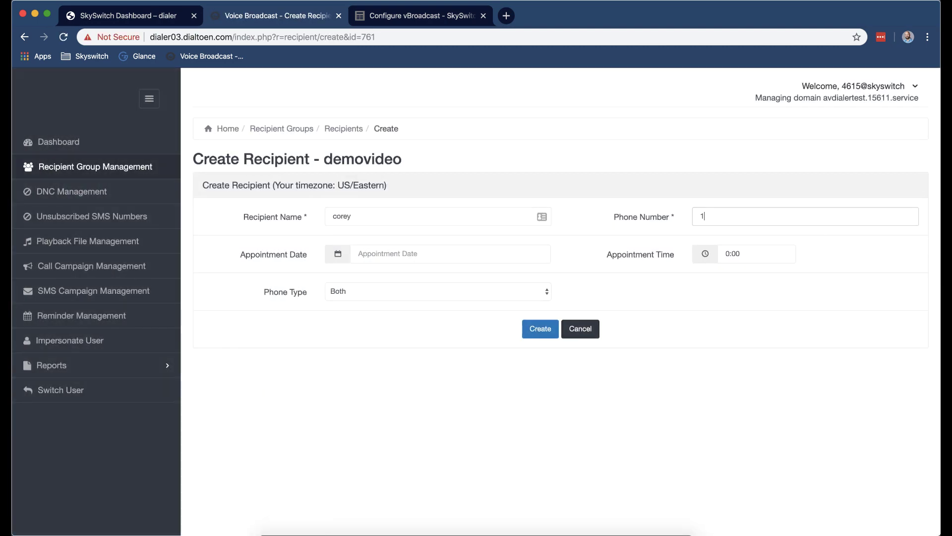
Set the appointment to 2020-02-07 at 13:00, keep phone type Both, and save the recipient.
left_click(492, 257)
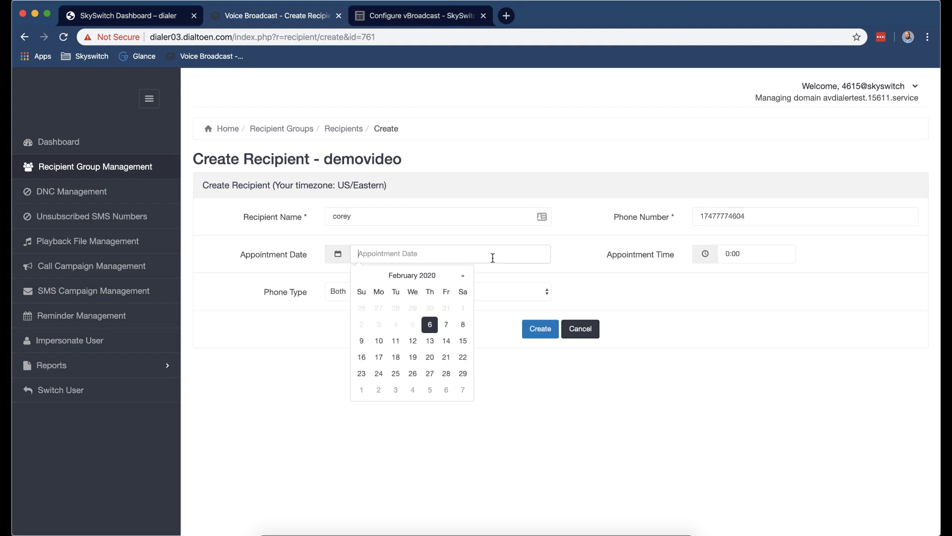
left_click(443, 324)
left_click(725, 260)
type("13")
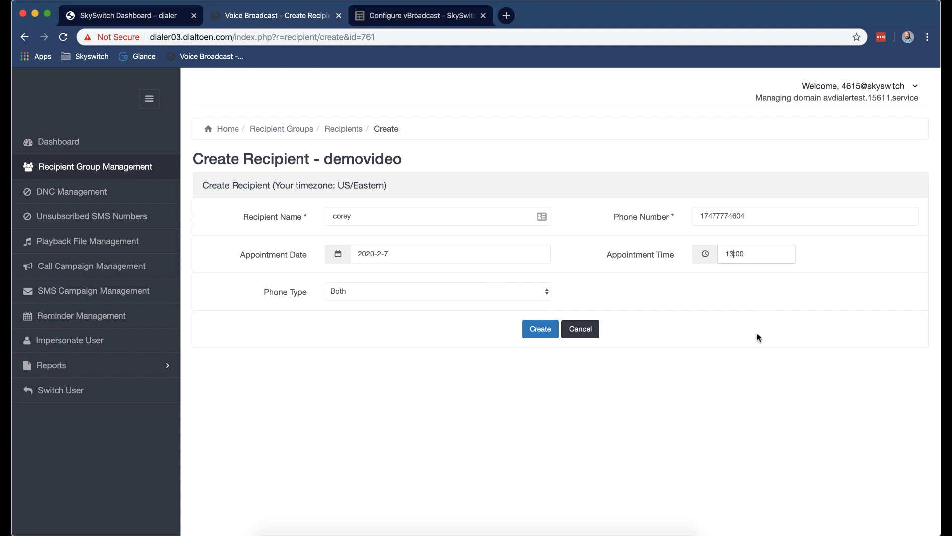
left_click(756, 337)
left_click(458, 297)
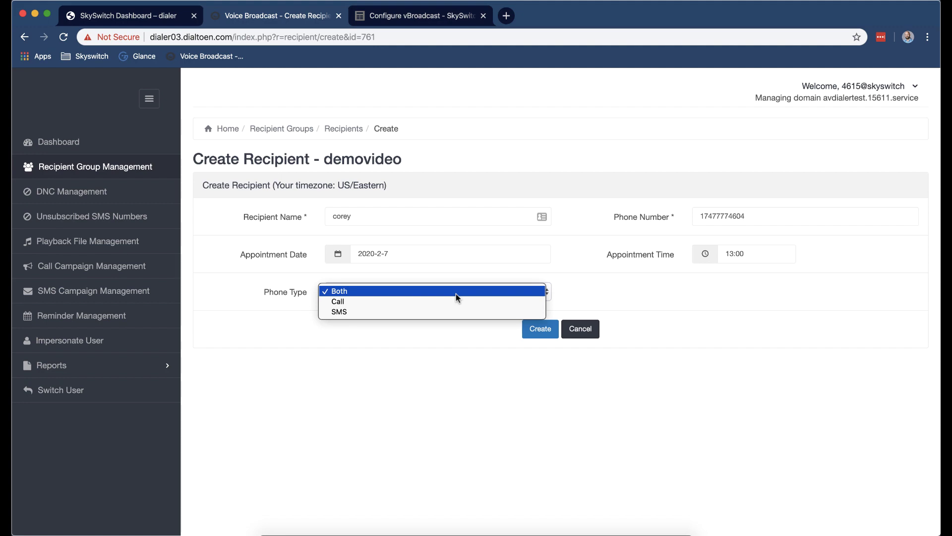
left_click(456, 294)
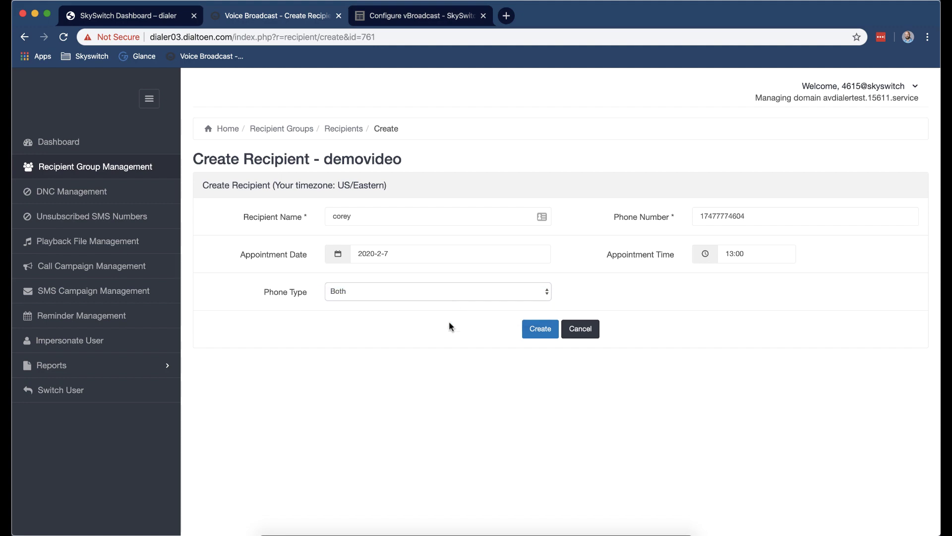
left_click(544, 329)
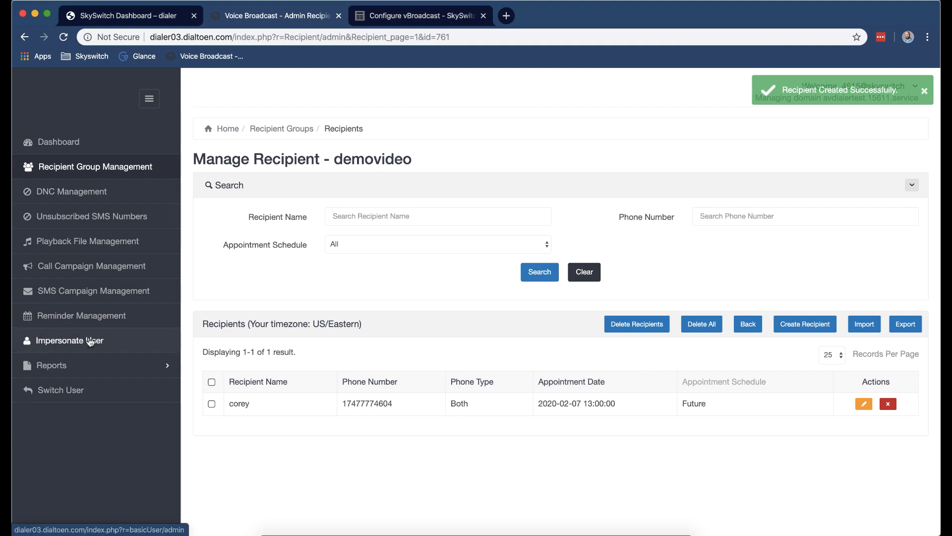
left_click(84, 316)
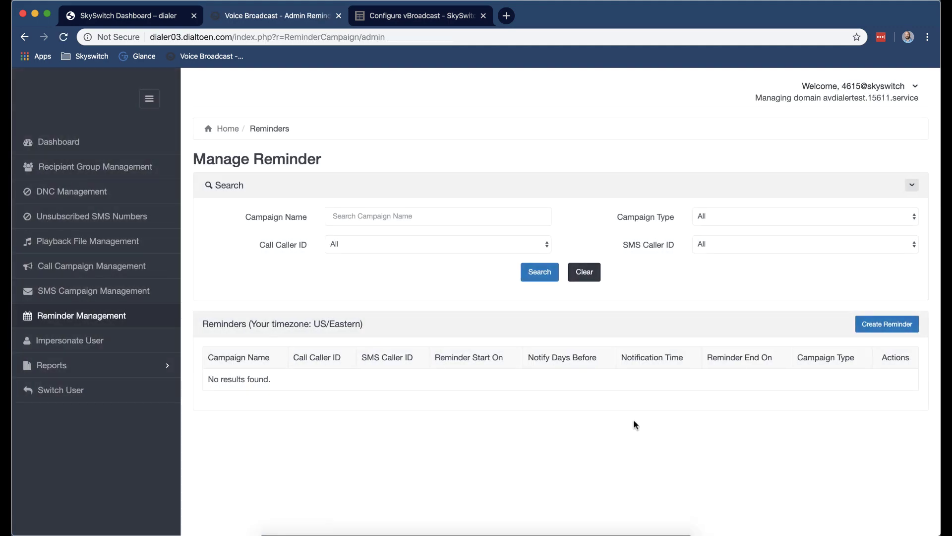
Start an SMS-only reminder named 'coreytest' for demovideo using the available sender number.
left_click(884, 327)
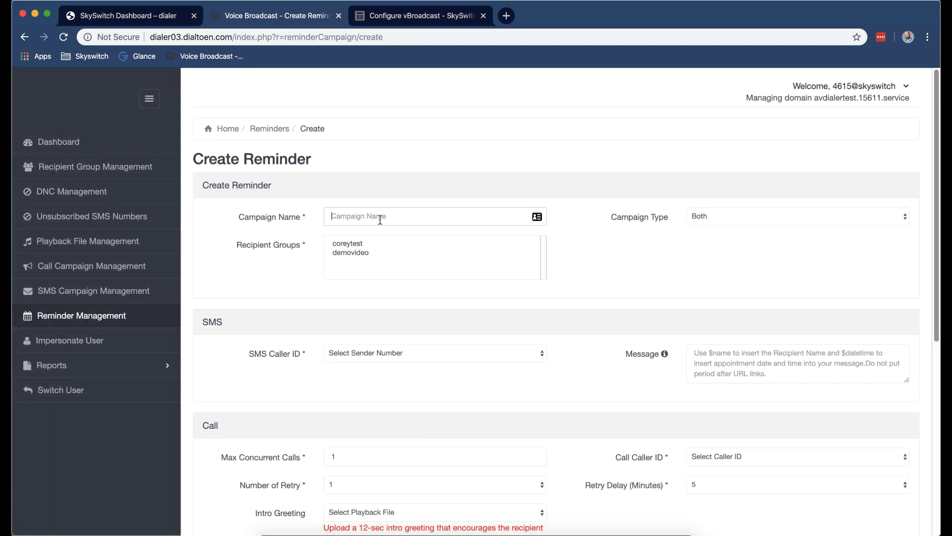
type("coreytest")
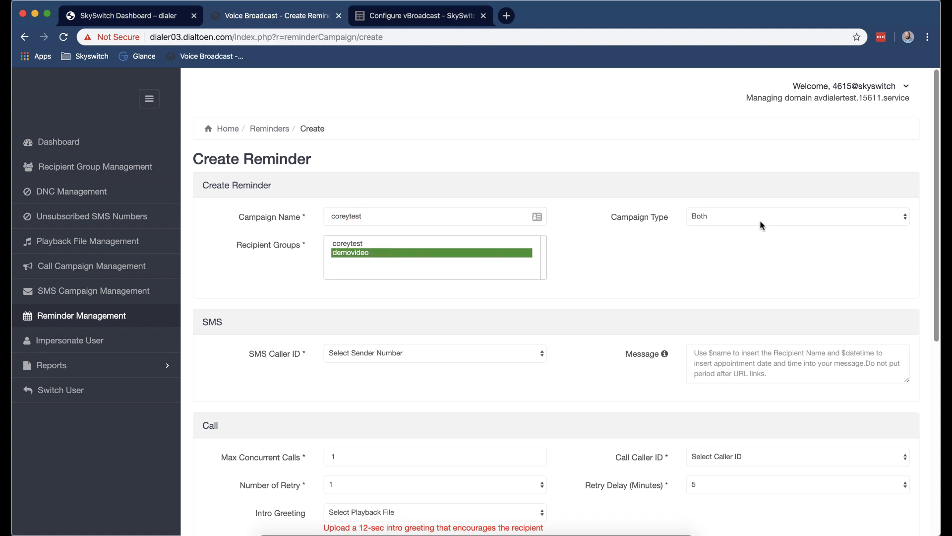
scroll(632, 243, "down", 1)
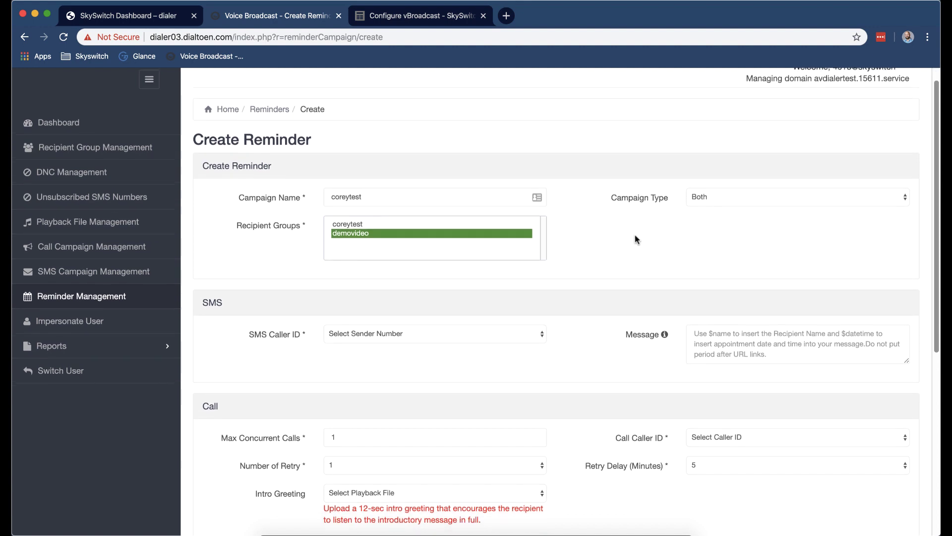
left_click(766, 195)
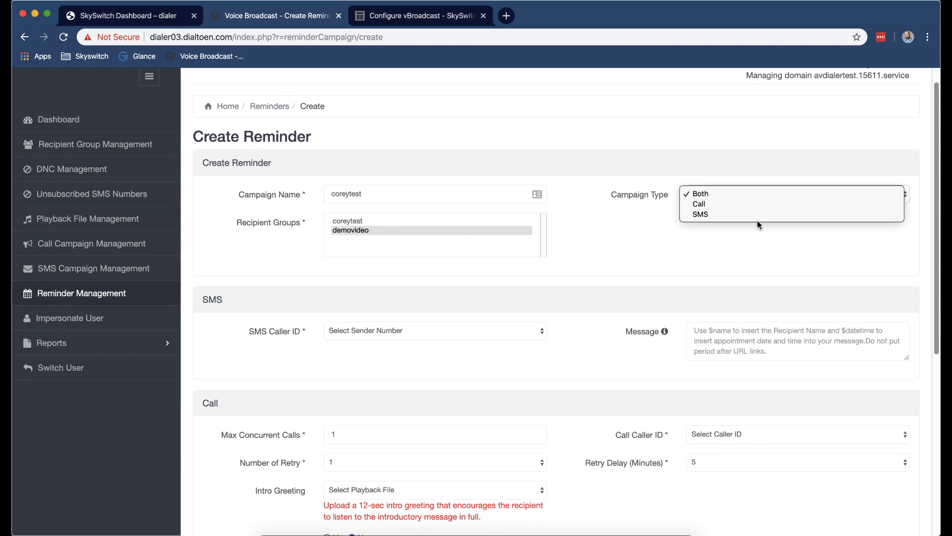
left_click(742, 215)
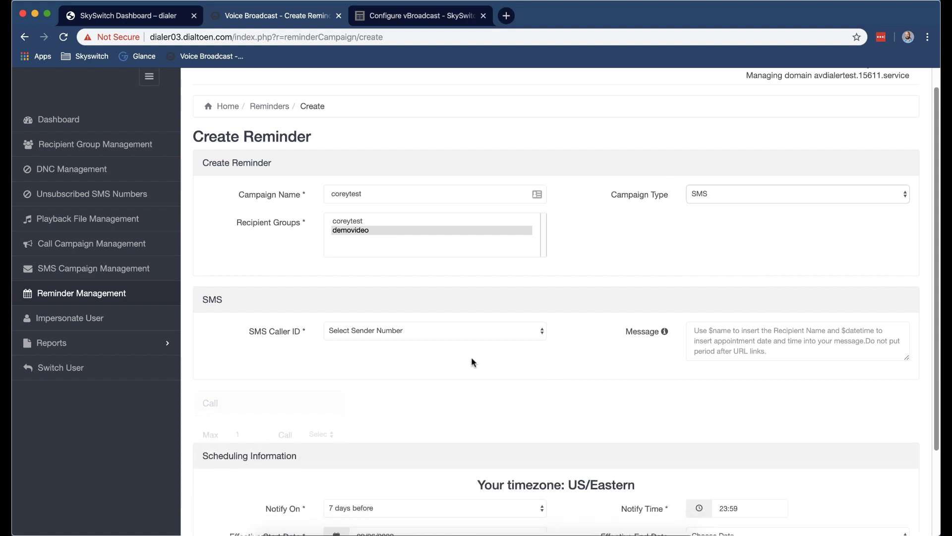
left_click(475, 330)
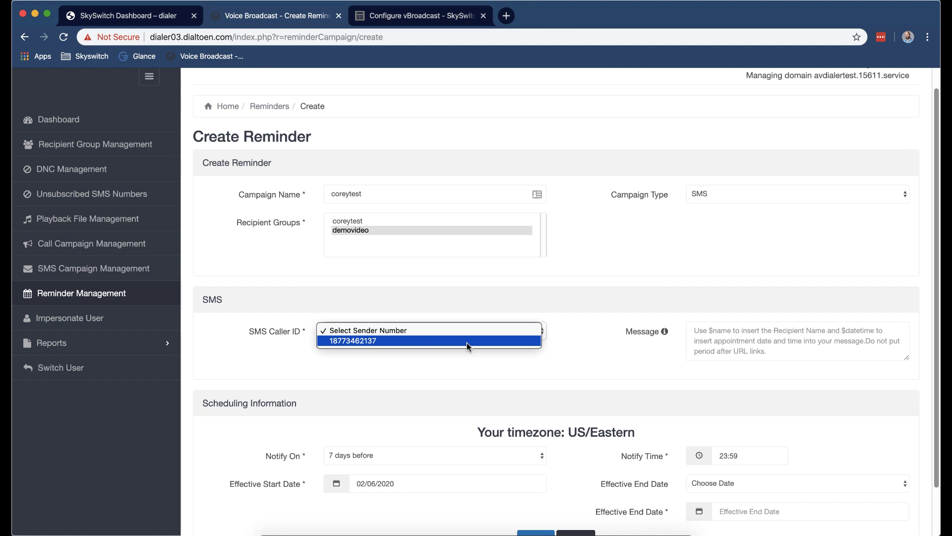
left_click(466, 342)
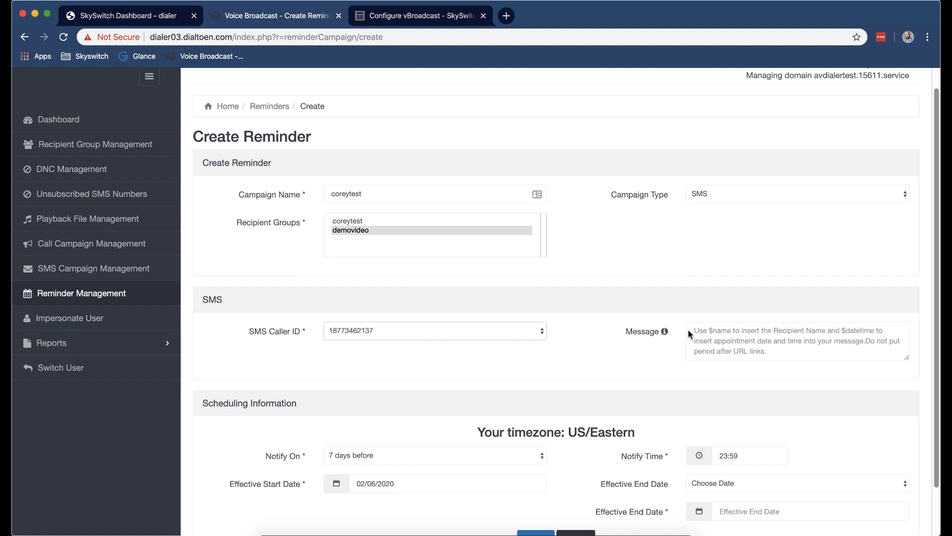
Write the message 'Hi $name, Just a reminder aof your appointment $datetime' and notify 1 day before.
mouse_move(664, 332)
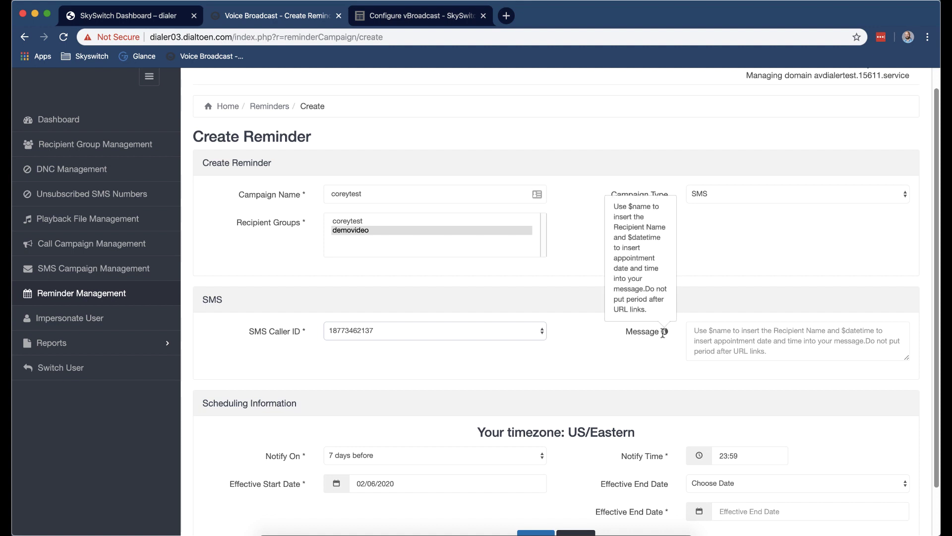
left_click(738, 331)
type("Hi $")
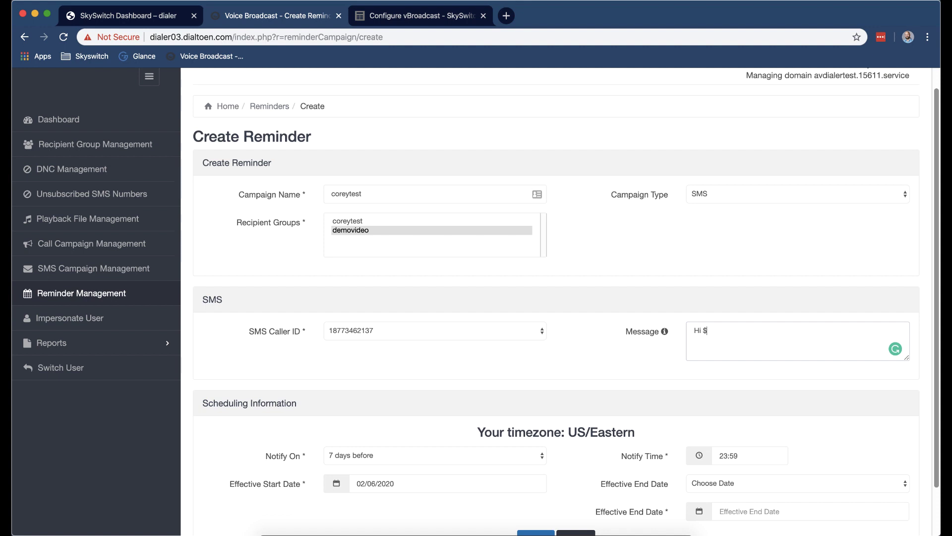
type("name, Just a reminder aof your appointme")
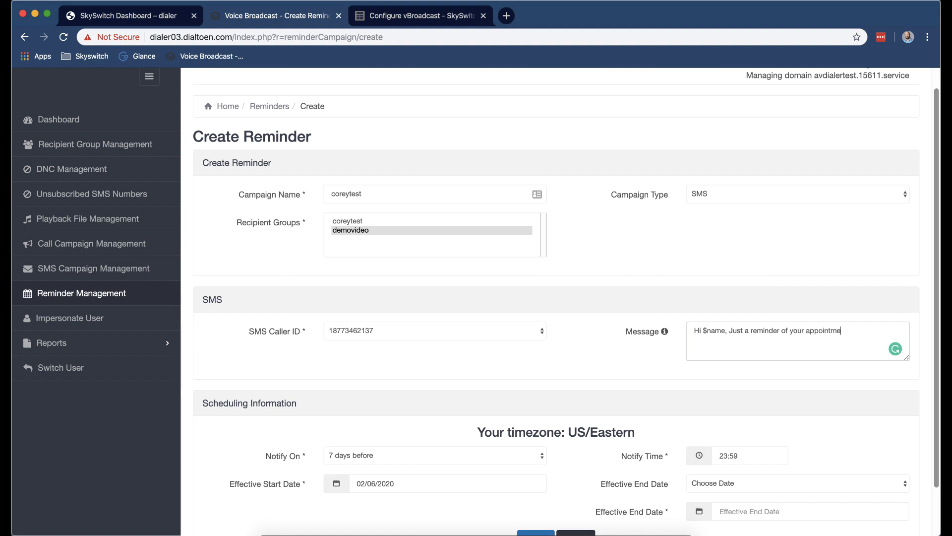
type("nt $datetime")
scroll(630, 346, "down", 2)
scroll(630, 346, "down", 1)
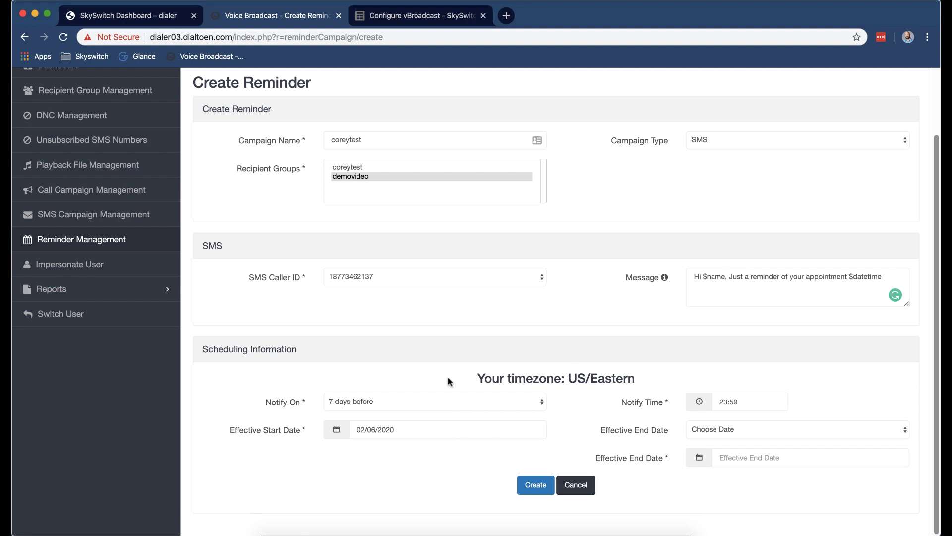
left_click(467, 404)
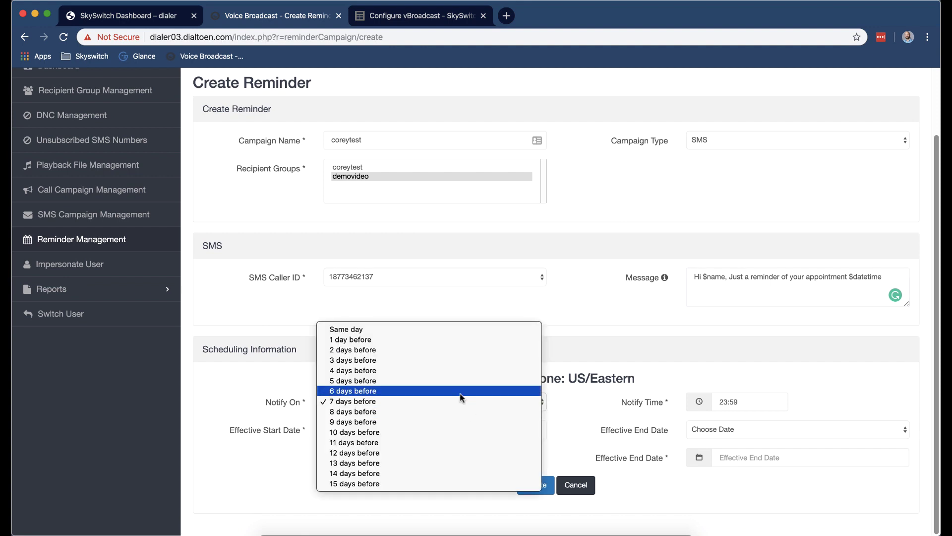
left_click(457, 344)
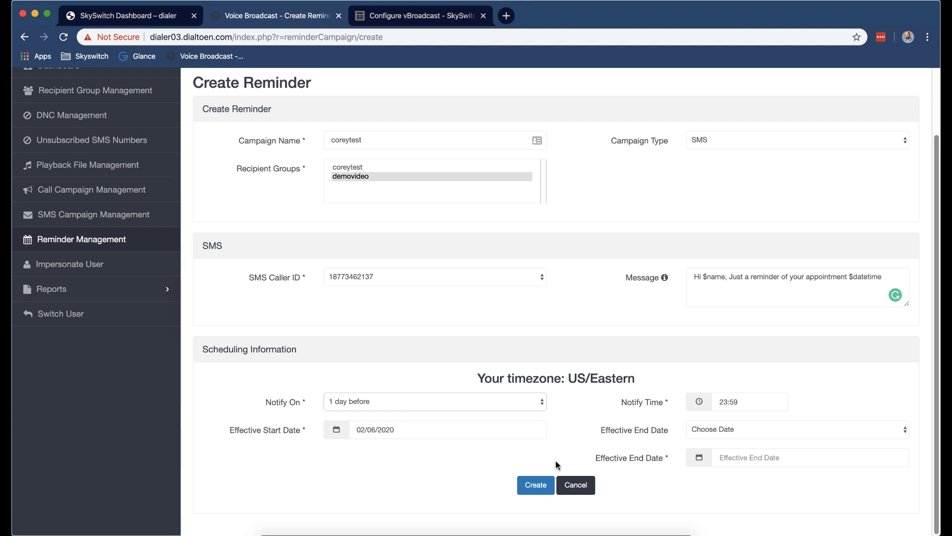
Set the notify time to 16:18, end date to Never, and create the reminder.
scroll(755, 412, "up", 1)
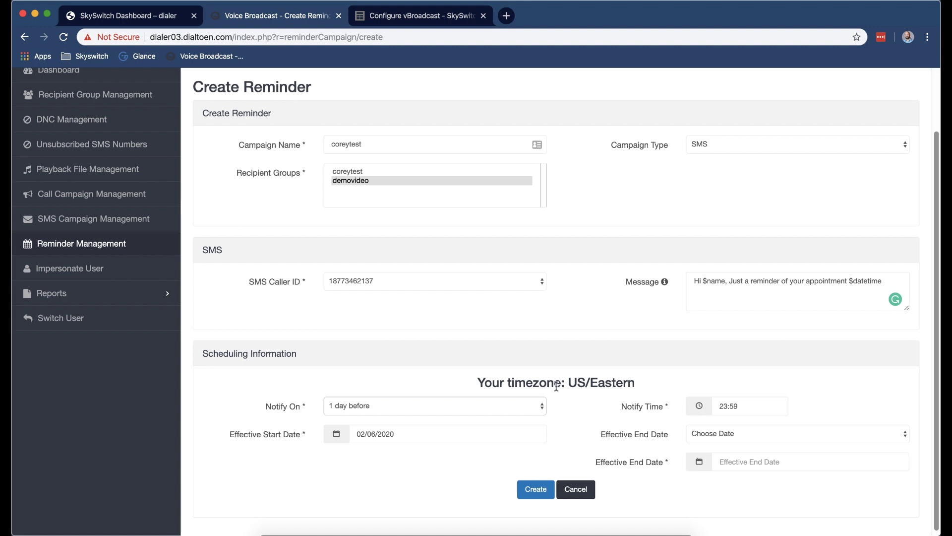
scroll(666, 383, "up", 3)
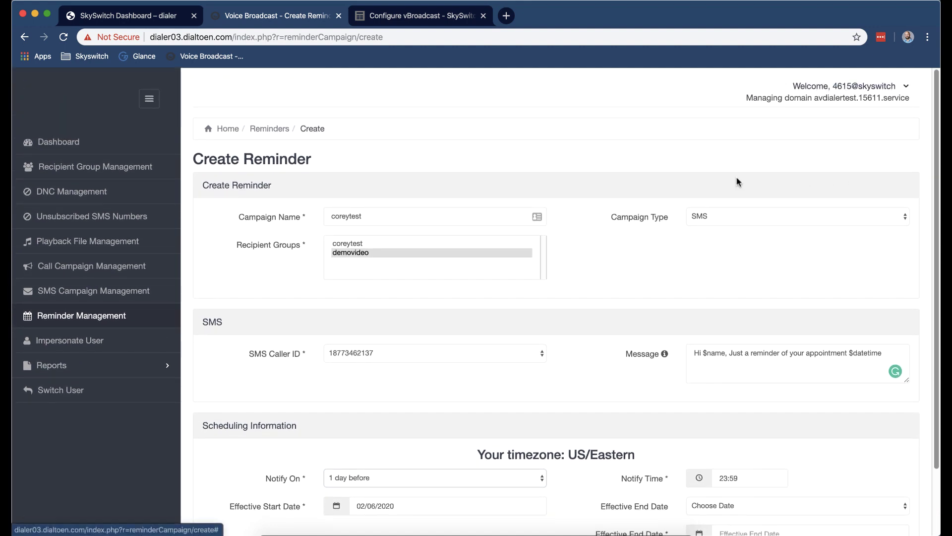
scroll(714, 238, "down", 1)
scroll(713, 234, "down", 2)
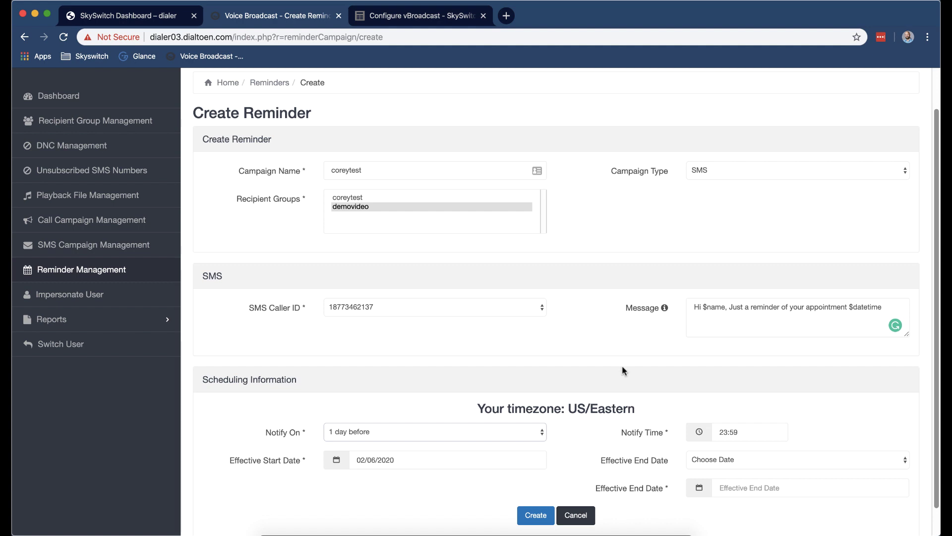
left_click(749, 436)
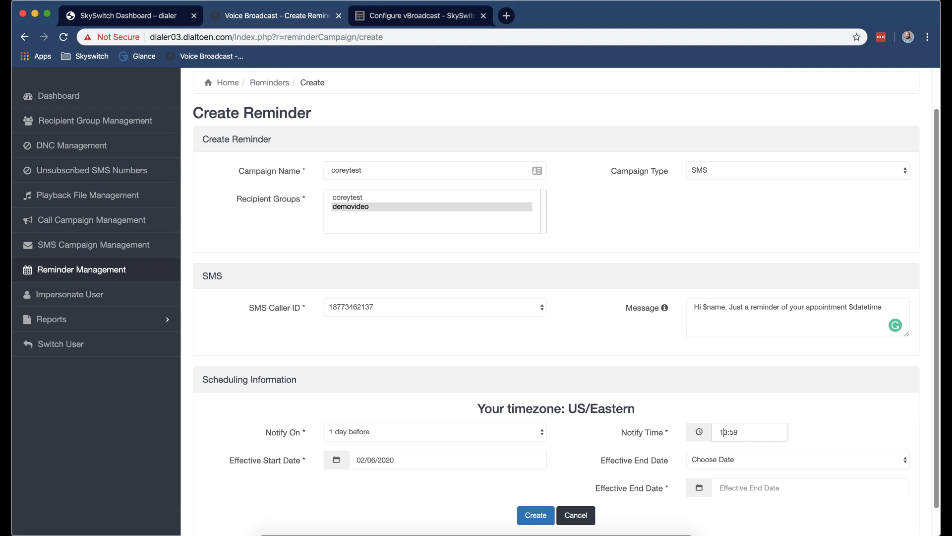
type("16")
key("Tab")
key("BackSpace")
key("BackSpace")
type("6:18")
left_click(723, 457)
left_click(723, 469)
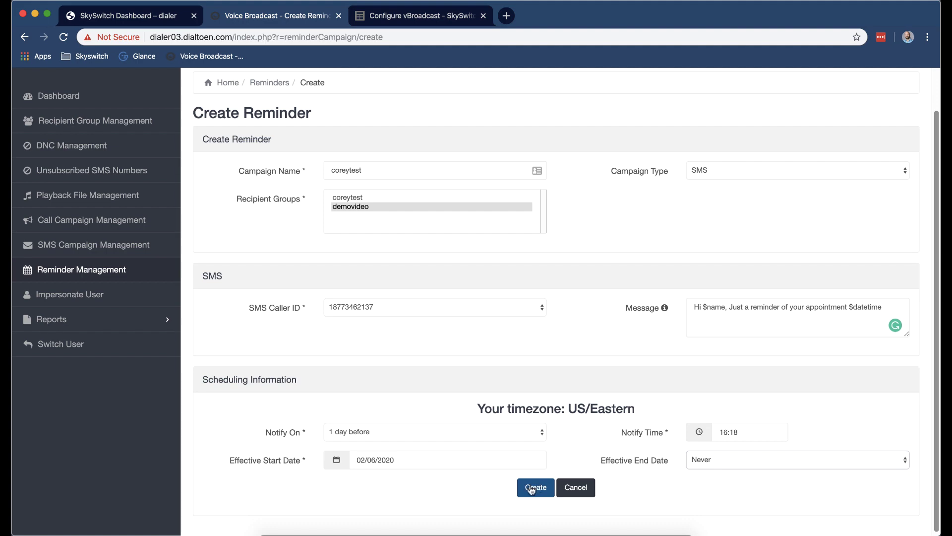
left_click(532, 488)
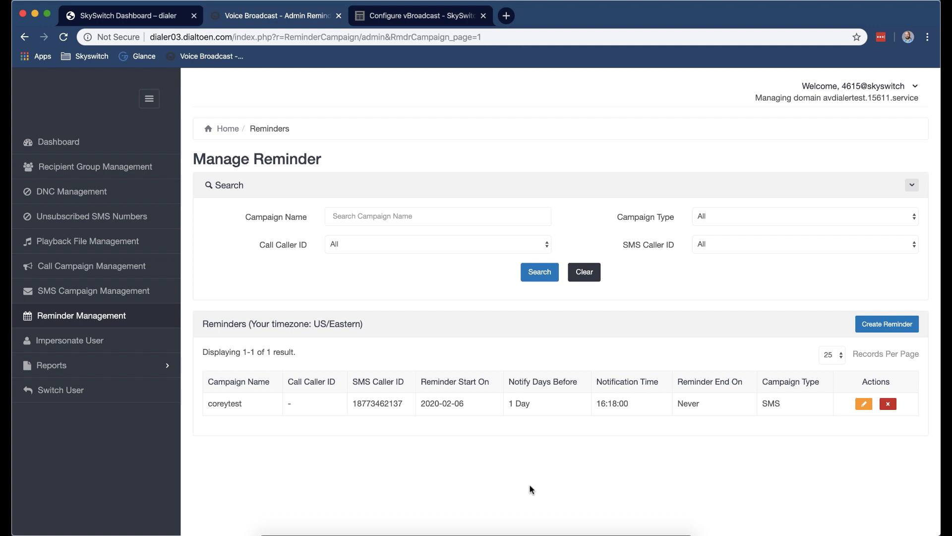
left_click(534, 523)
left_click(276, 353)
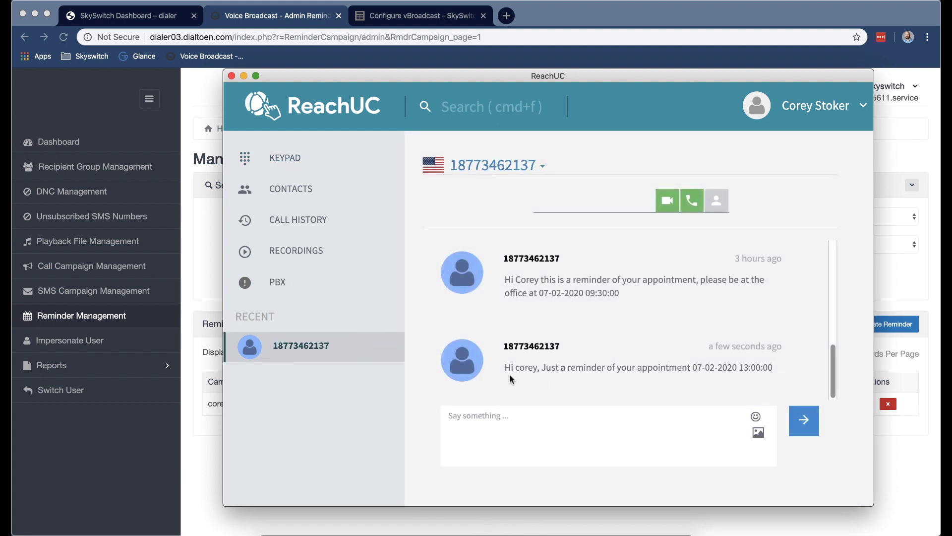
left_click_drag(510, 369, 673, 382)
left_click(712, 368)
left_click(104, 155)
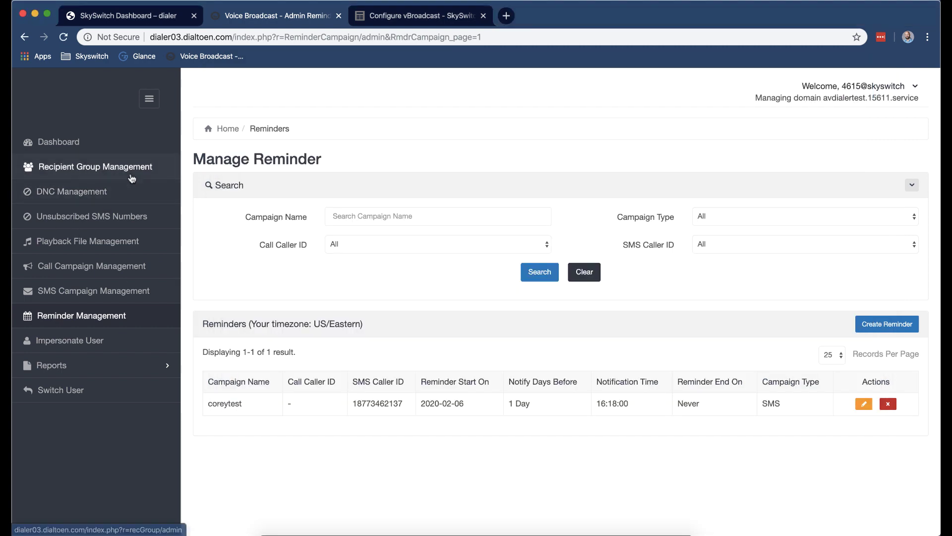
Review the demovideo group's recipient, then begin a new reminder in Reminder Management.
left_click(103, 169)
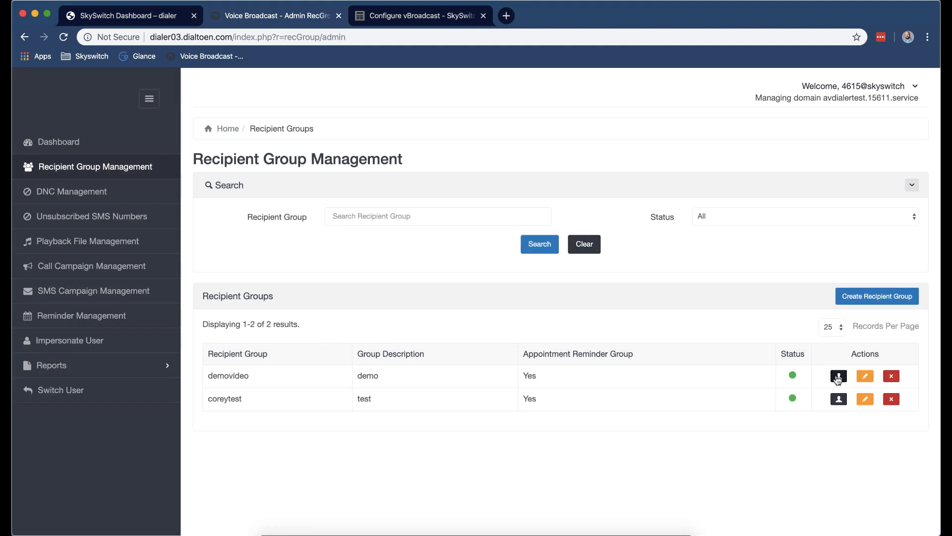
left_click(838, 375)
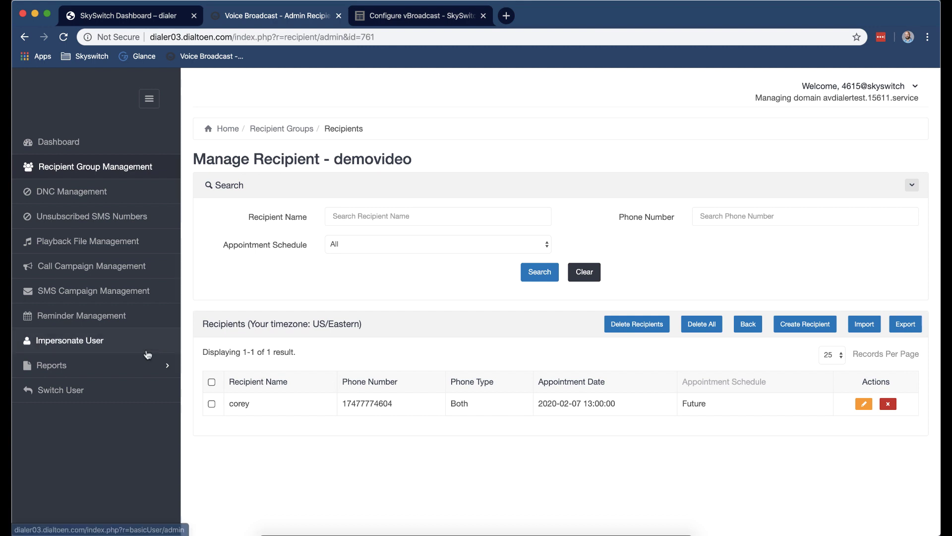
left_click(142, 325)
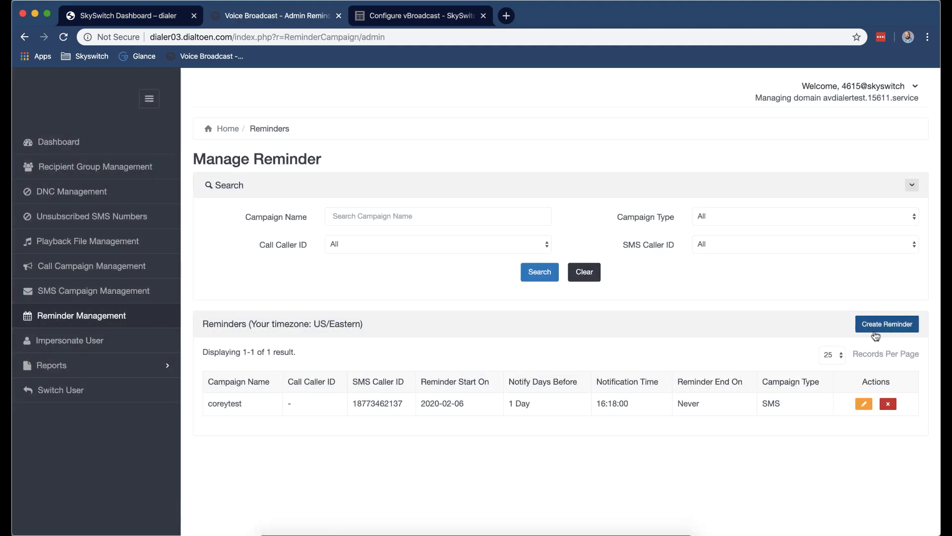
left_click(876, 328)
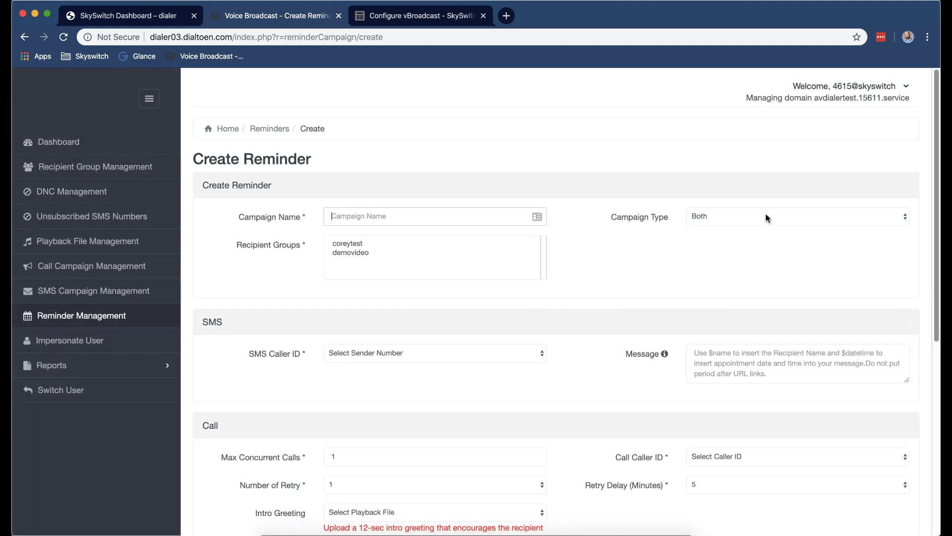
Set the call message to Text to Speech, similar to the SMS message.
scroll(639, 314, "down", 6)
left_click(520, 352)
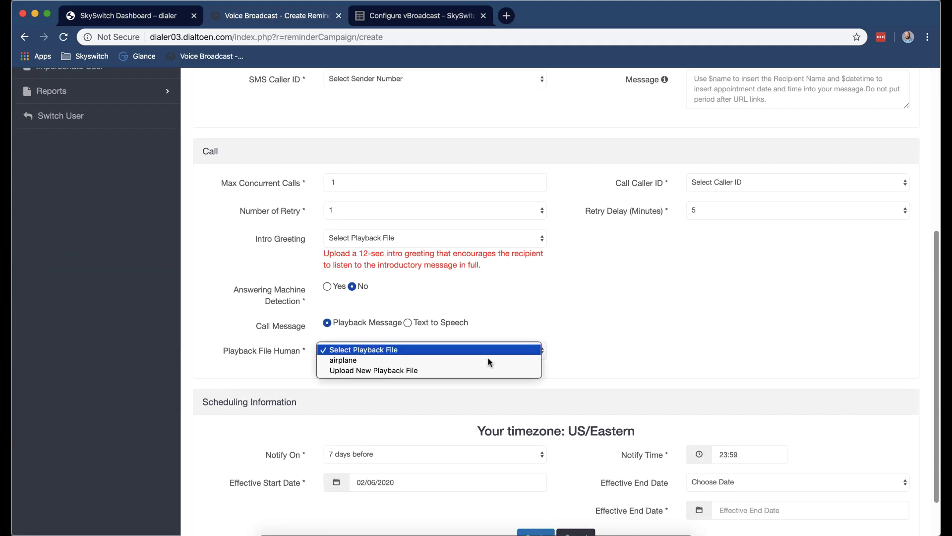
left_click(587, 320)
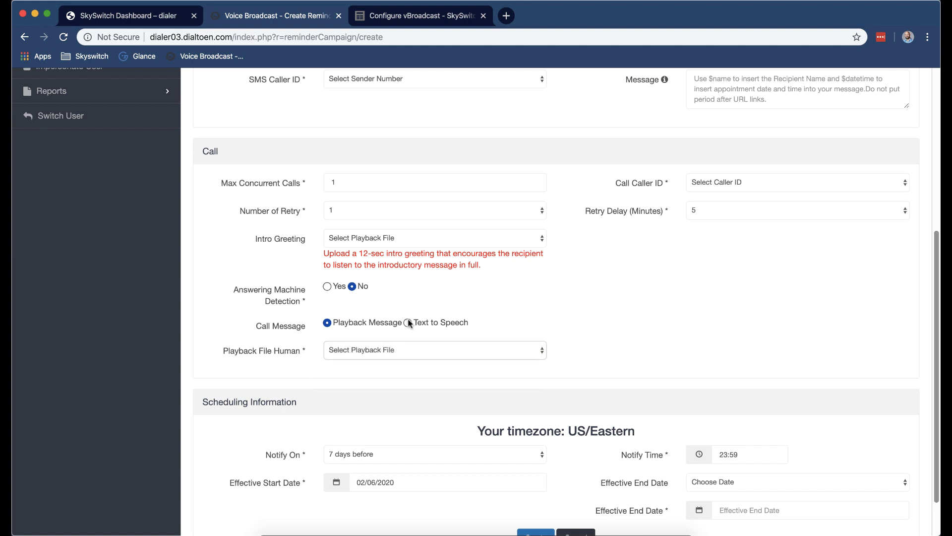
left_click(408, 322)
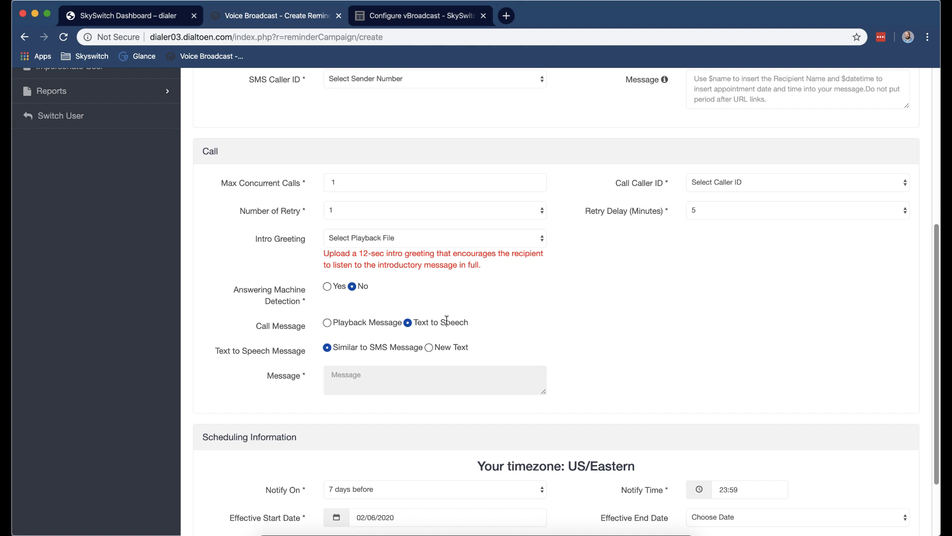
scroll(496, 320, "up", 6)
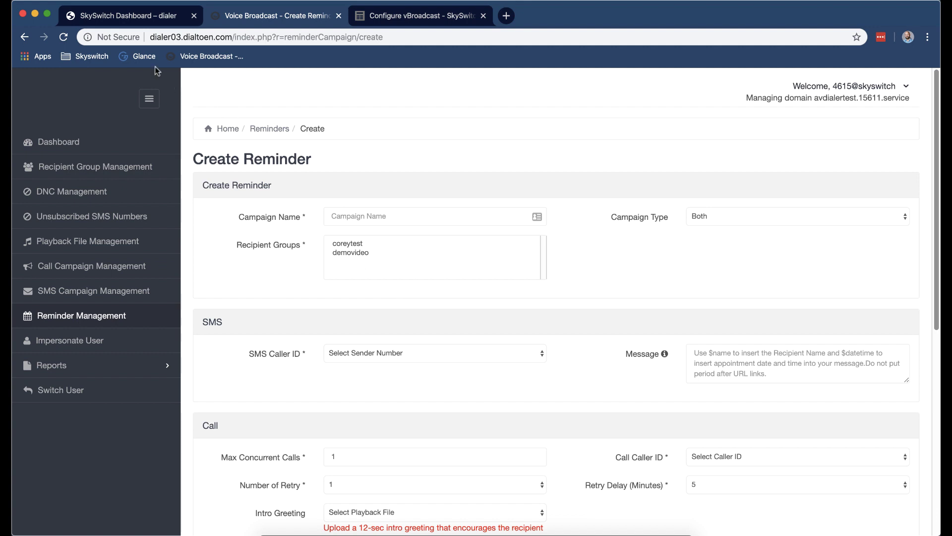
left_click(141, 20)
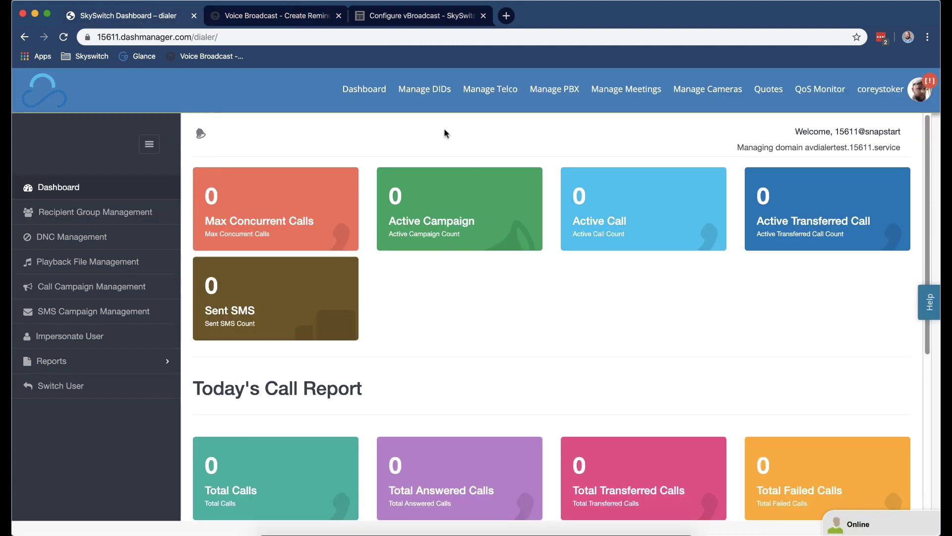
left_click(435, 96)
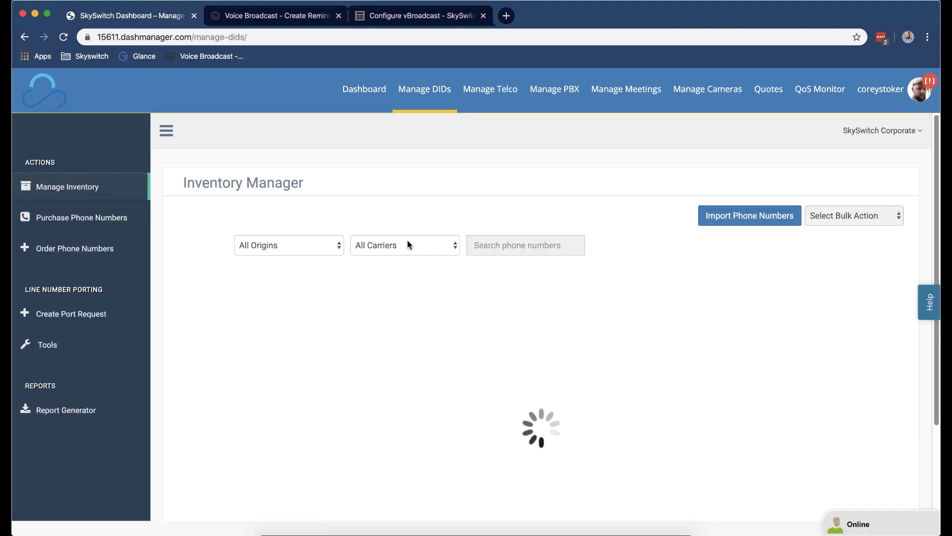
left_click(566, 242)
type("1877346")
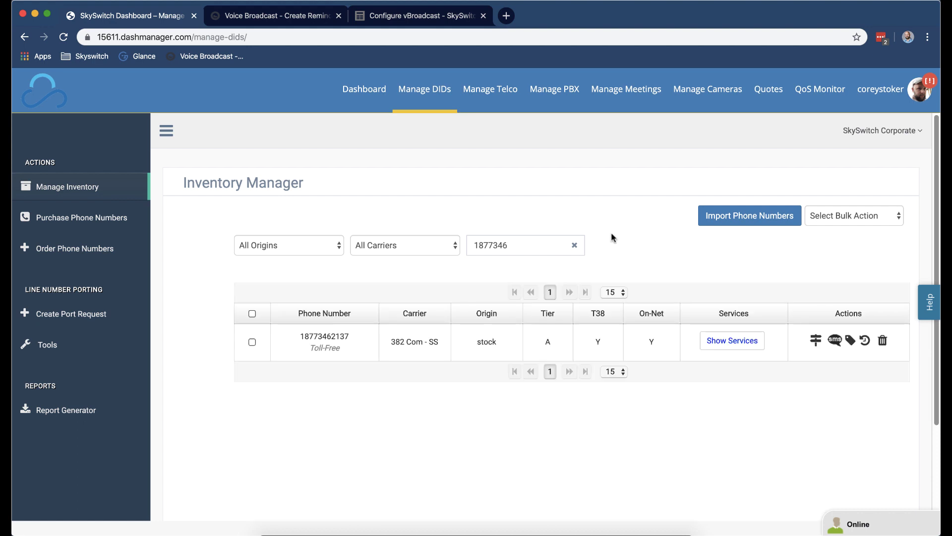
left_click(835, 341)
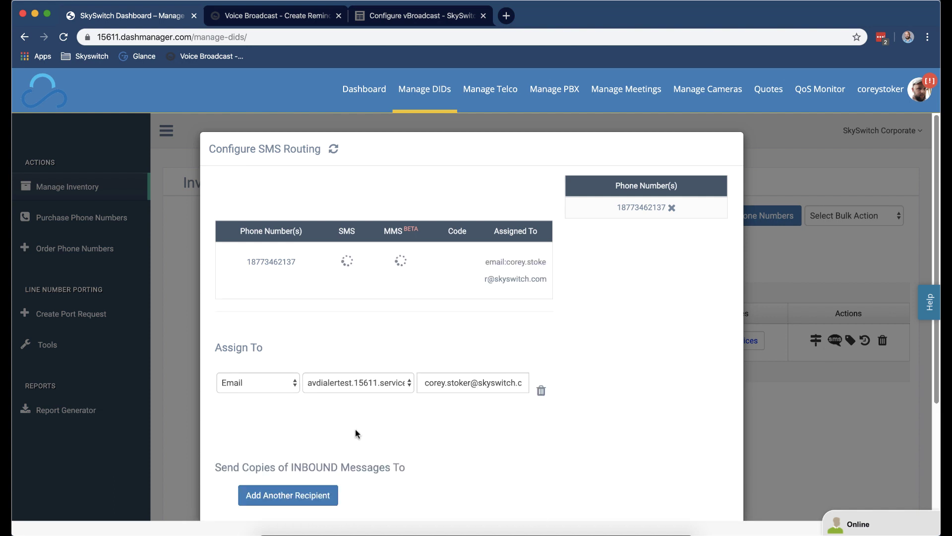
scroll(356, 433, "down", 5)
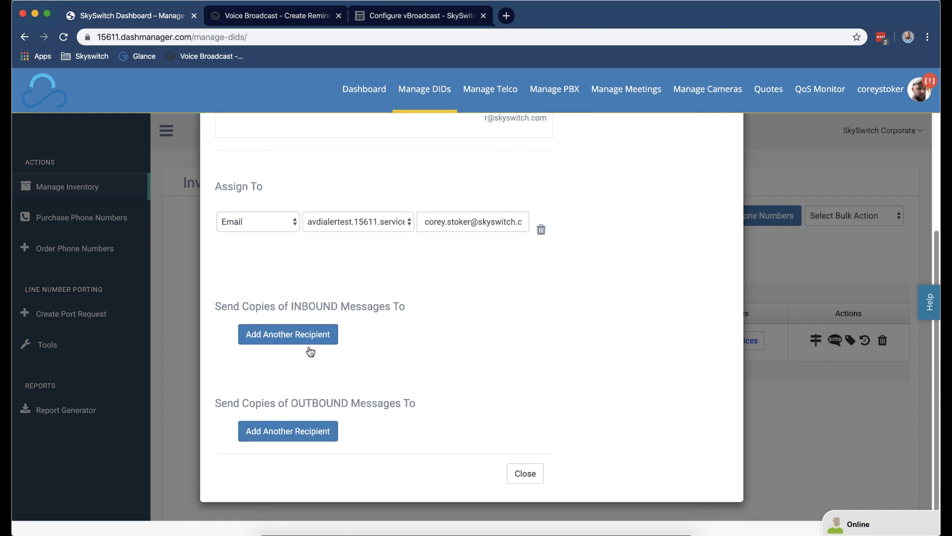
Add an inbound-copy URL recipient with the pasted vBroadcast URL and save it.
left_click(309, 340)
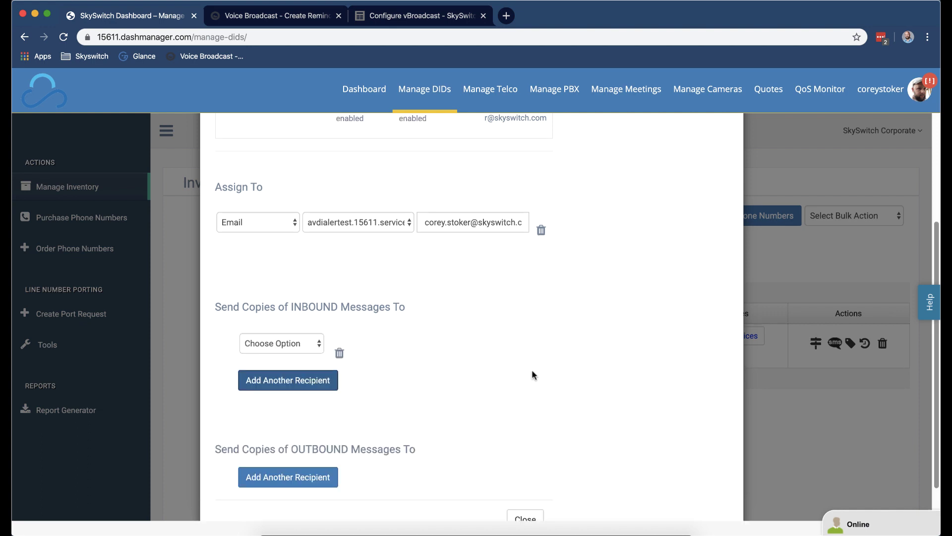
left_click(265, 338)
left_click(345, 369)
left_click(320, 345)
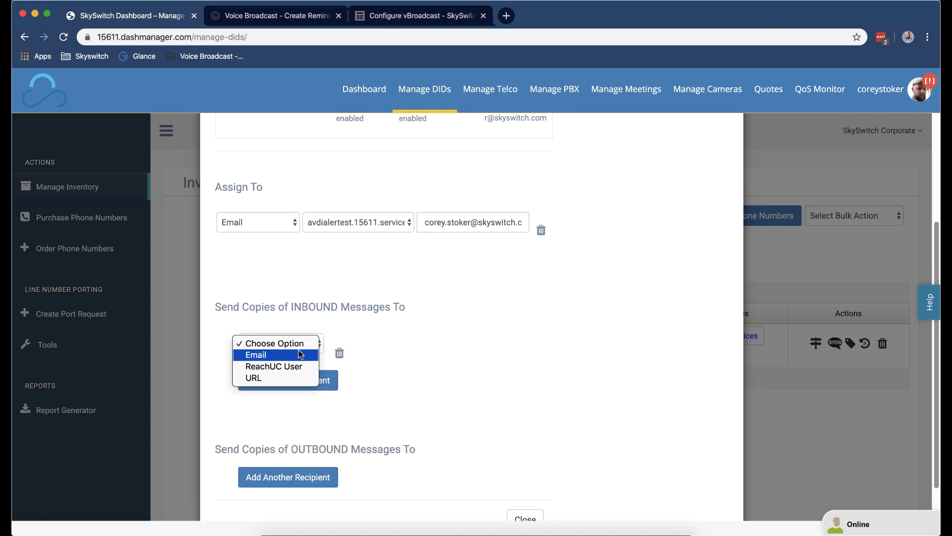
left_click(263, 378)
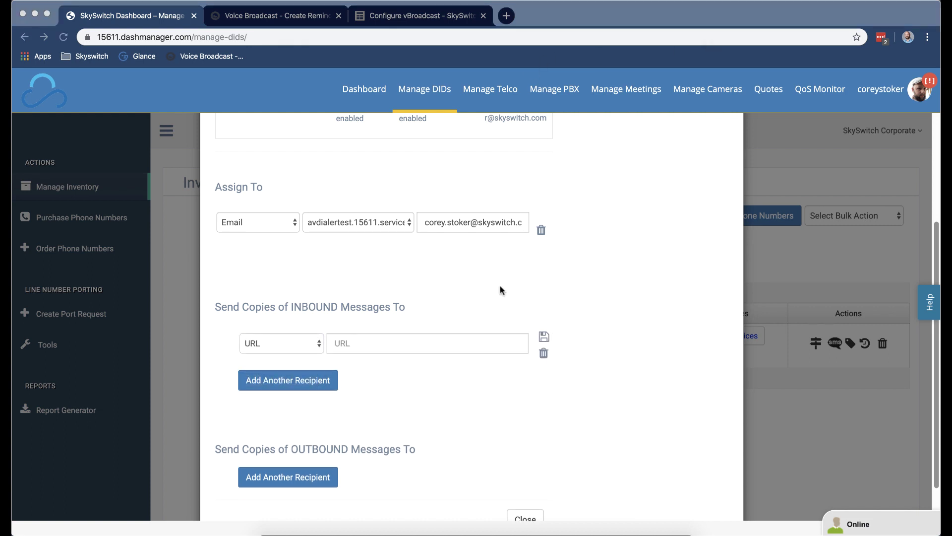
left_click(429, 339)
key("super+v")
left_click(544, 337)
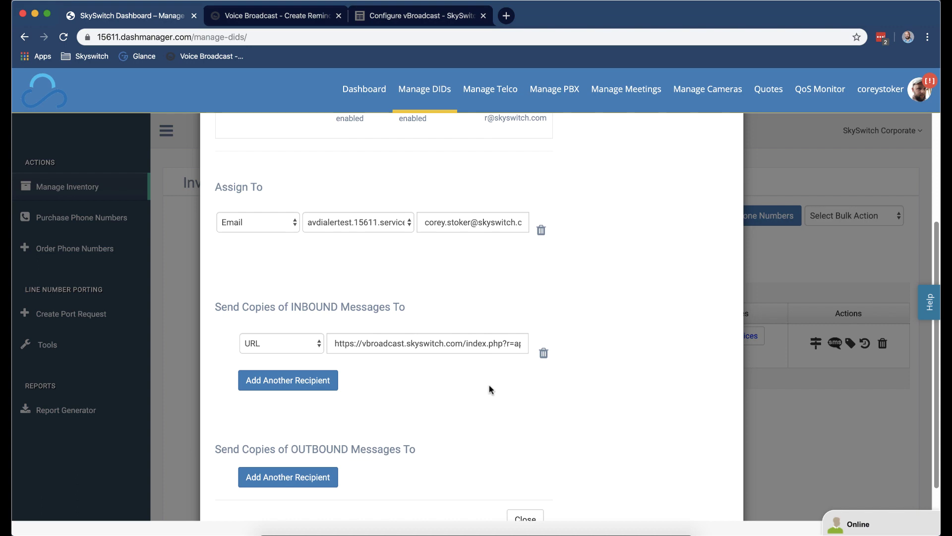
left_click(415, 23)
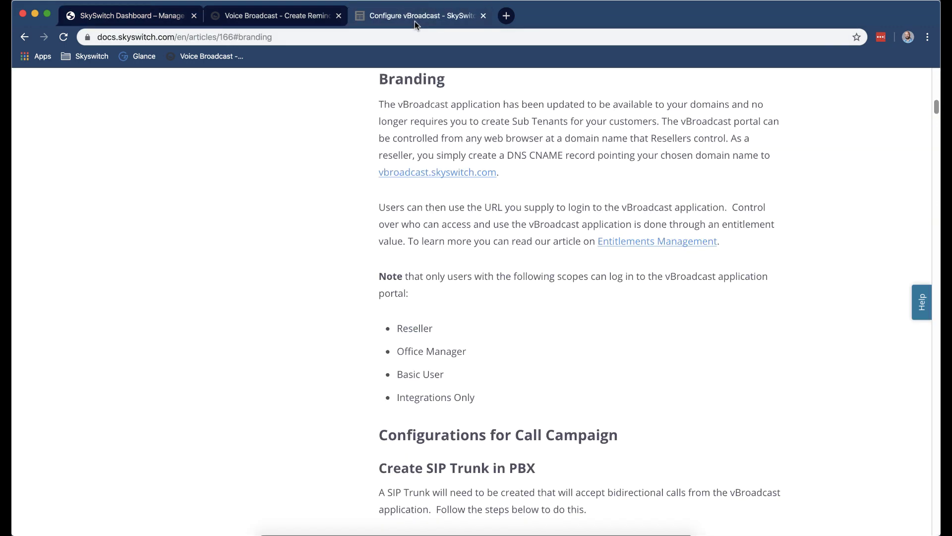
Switch back to the Voice Broadcast - Create Reminder tab.
left_click(282, 21)
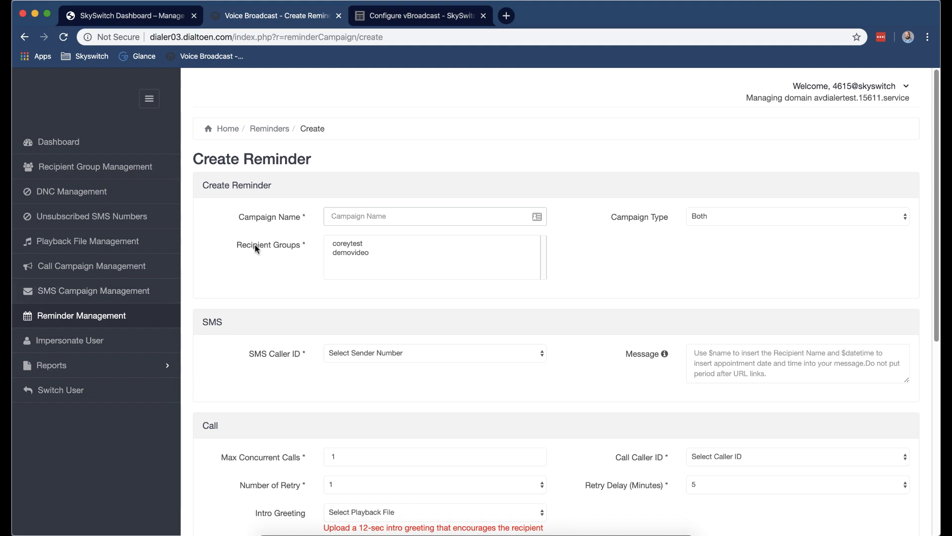
Start a new recipient group named apitest, description apitest, marked as an Appointment Reminder group.
left_click(145, 170)
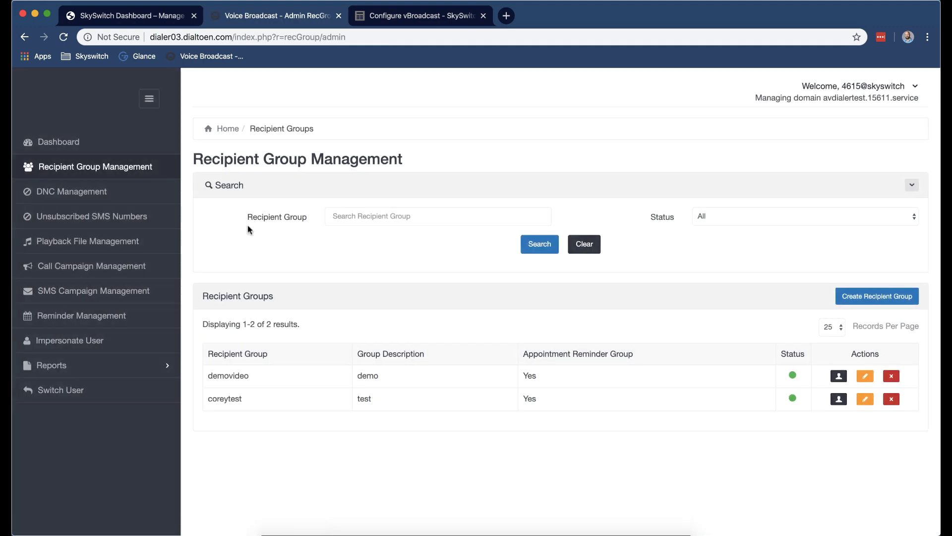
left_click(865, 299)
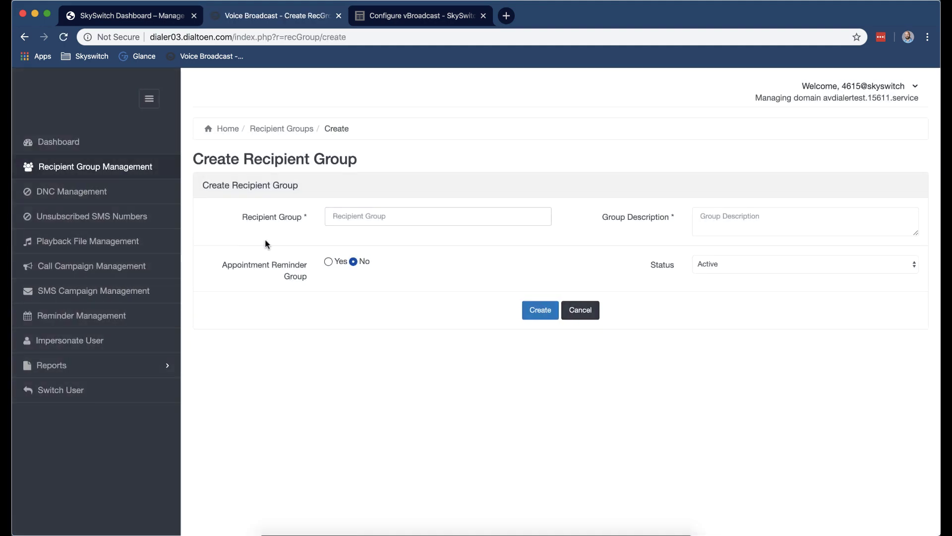
type("apitest")
left_click(771, 221)
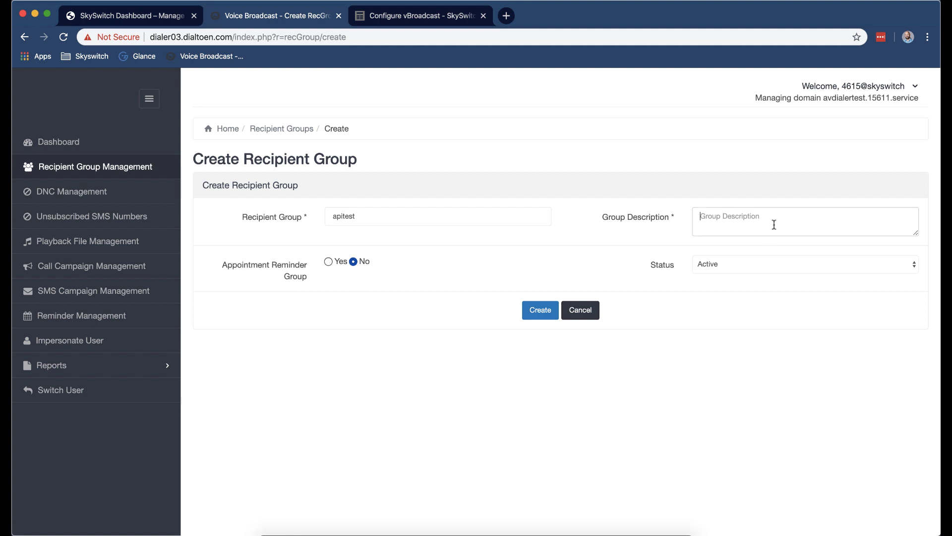
type("apitest")
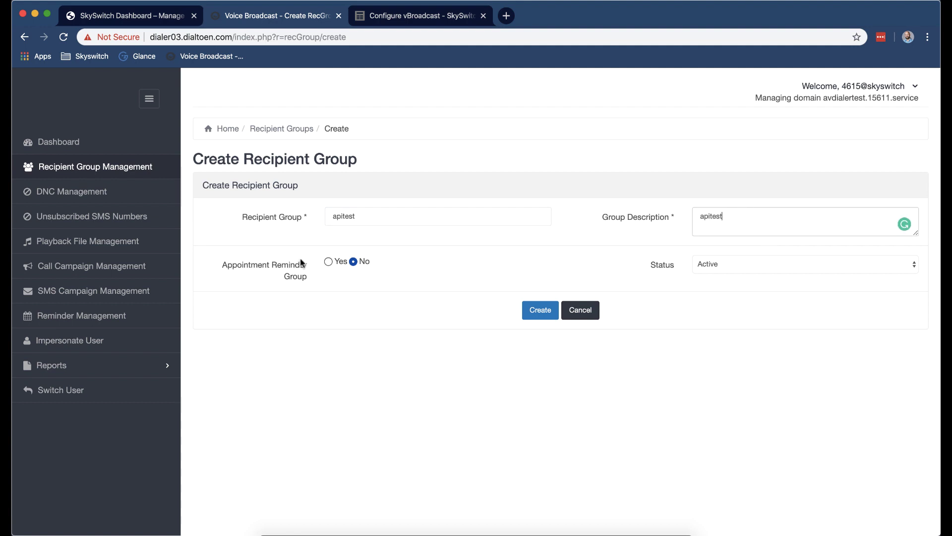
left_click(328, 261)
Copy the new group's API token to the clipboard.
double_click(401, 345)
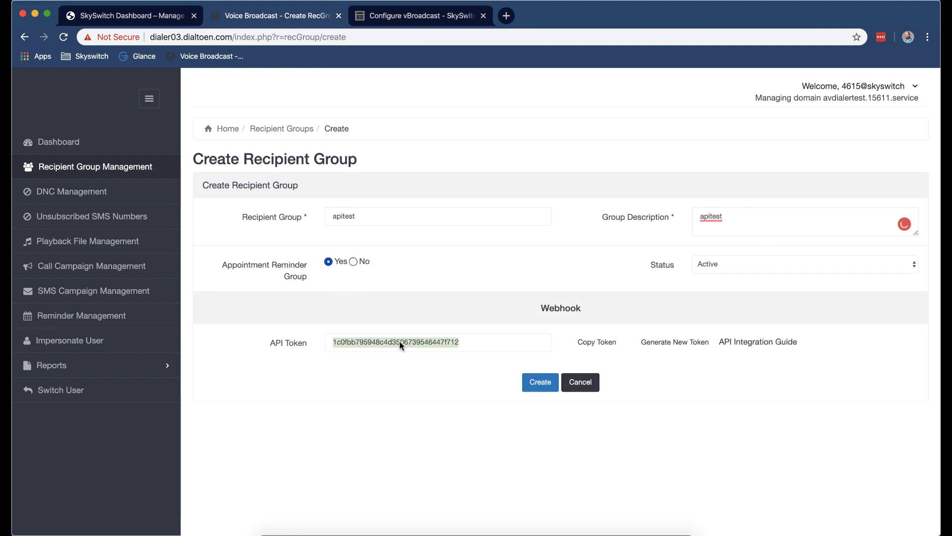
right_click(367, 345)
left_click(421, 368)
key("super+Tab")
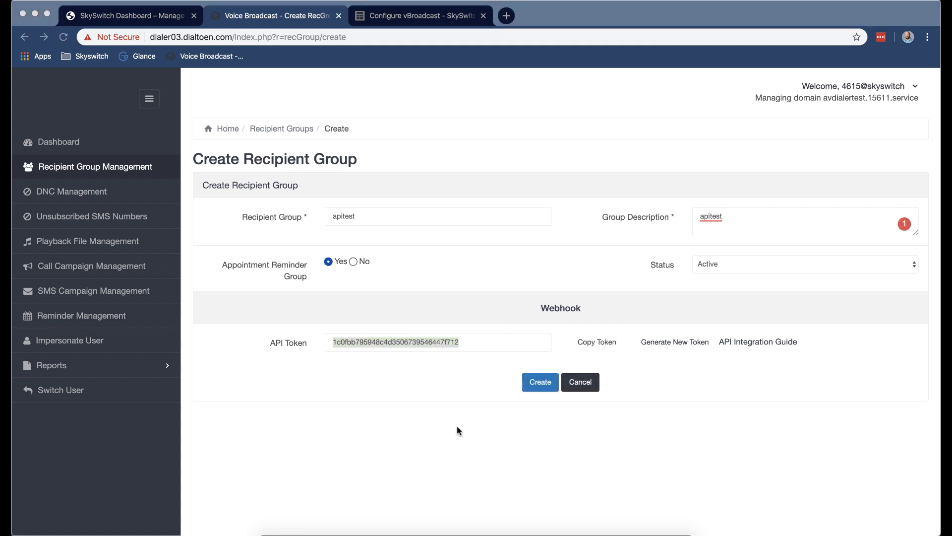
key("super+Tab")
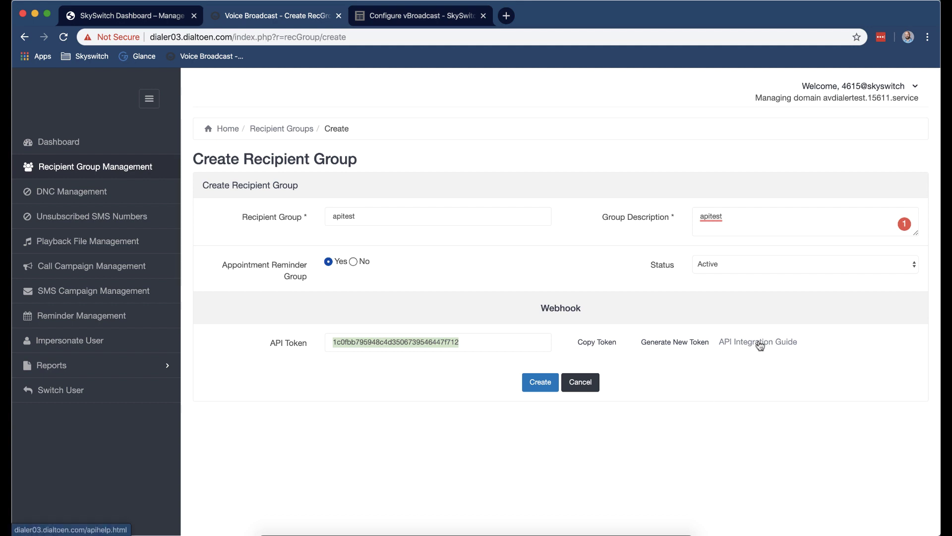
Read the Add/Remove Appointment API guide in a new tab, then return to the apitest group form.
left_click(760, 345)
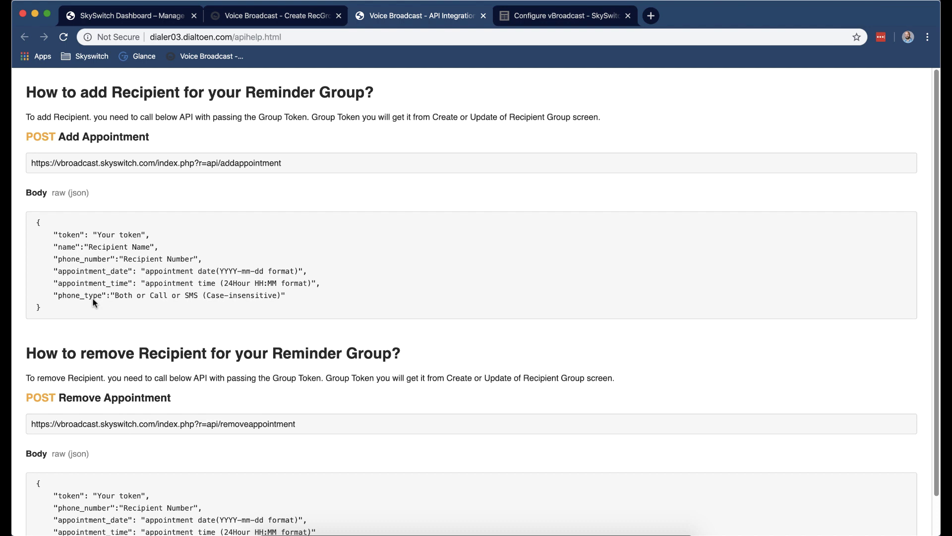
scroll(195, 412, "down", 2)
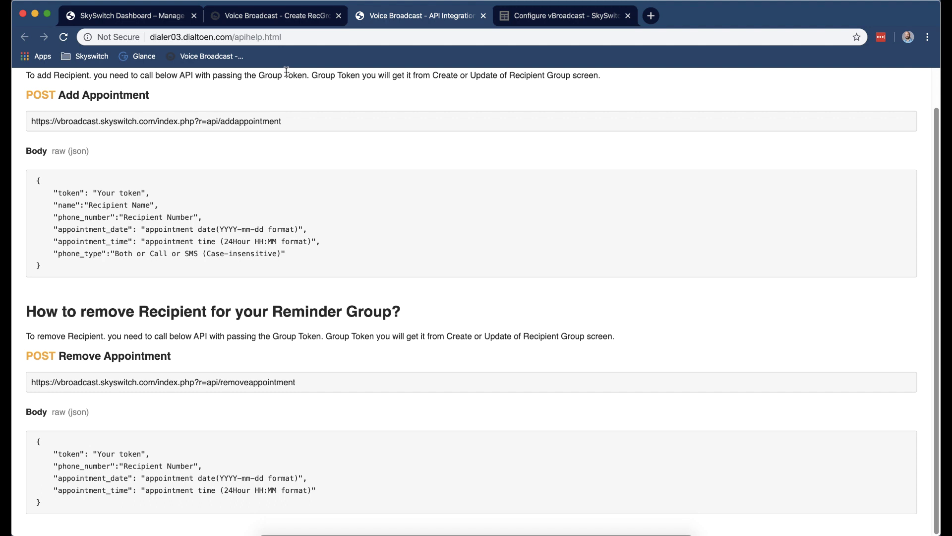
left_click(278, 17)
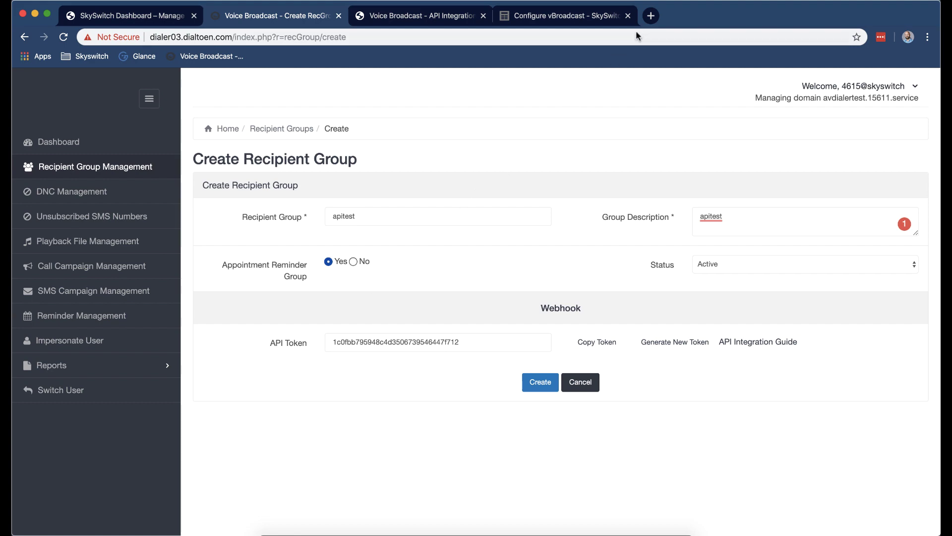
left_click(648, 20)
Load zapier.com, create the apitest recipient group, and close the API guide tab.
type("zap")
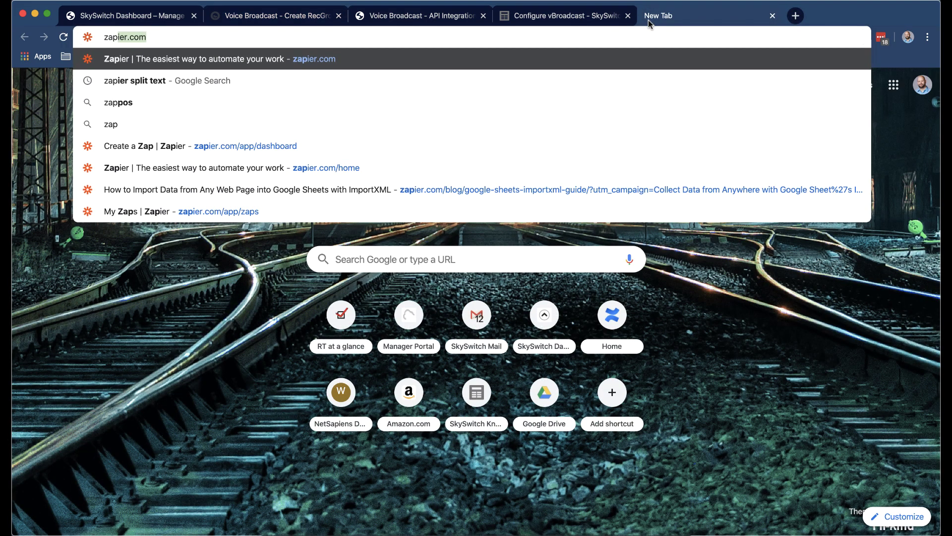
key("Return")
left_click(420, 22)
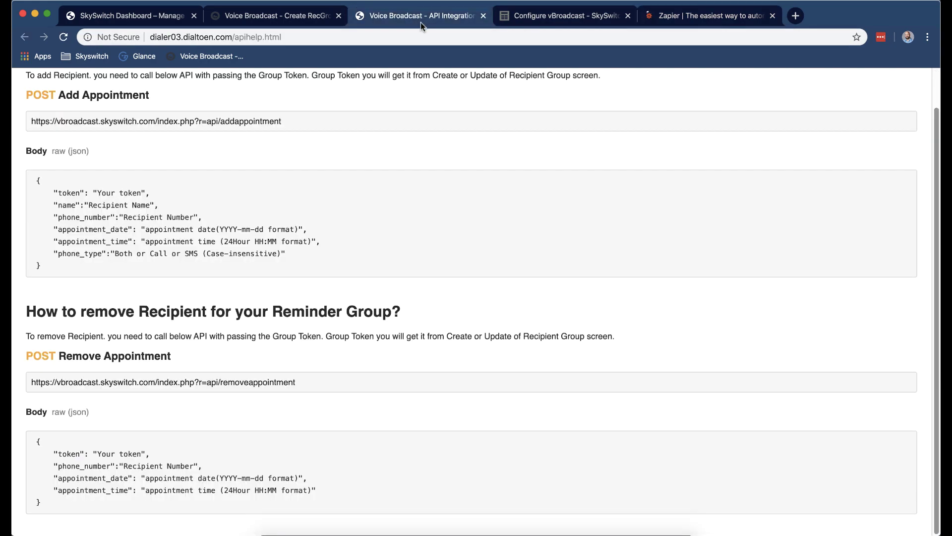
left_click(319, 22)
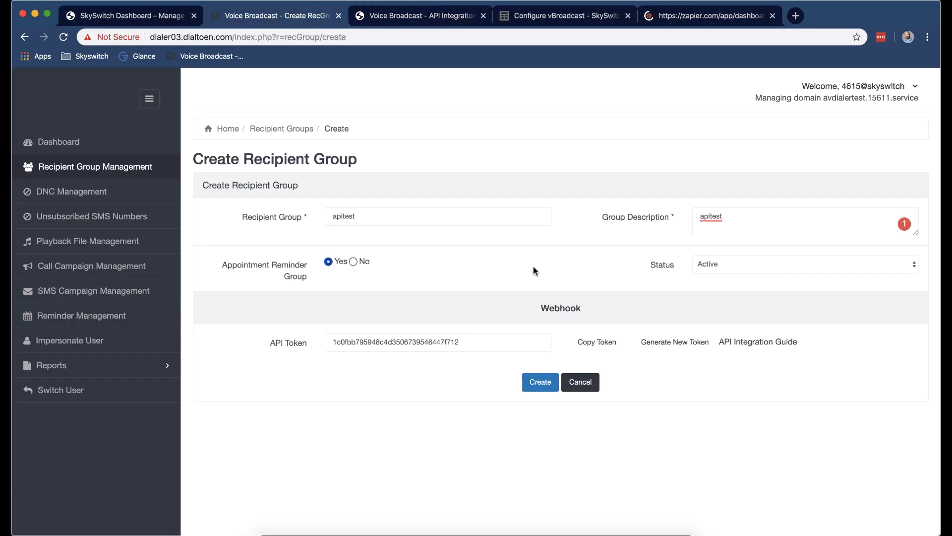
left_click(538, 382)
left_click(420, 16)
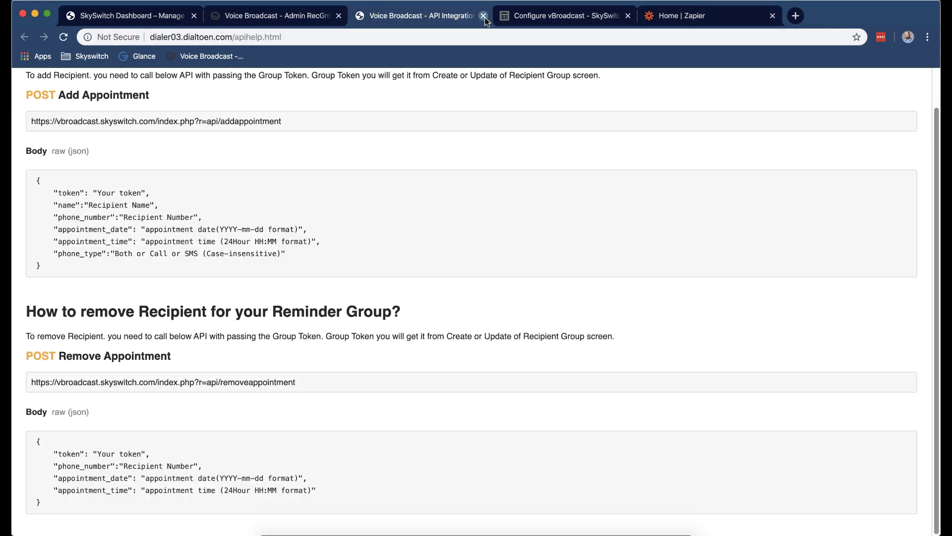
left_click(484, 15)
left_click(617, 20)
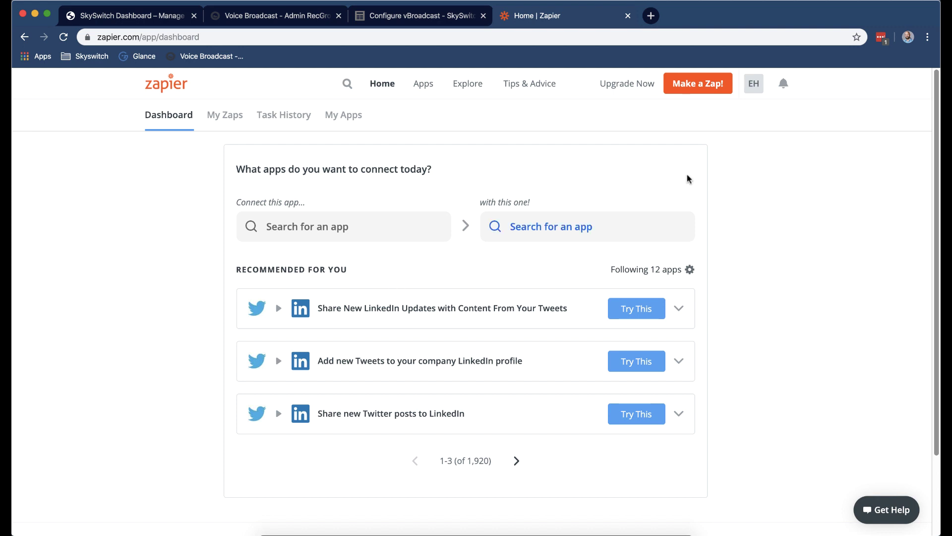
Make a zap with a Webhooks by Zapier Catch Hook trigger and copy its webhook URL.
left_click(699, 84)
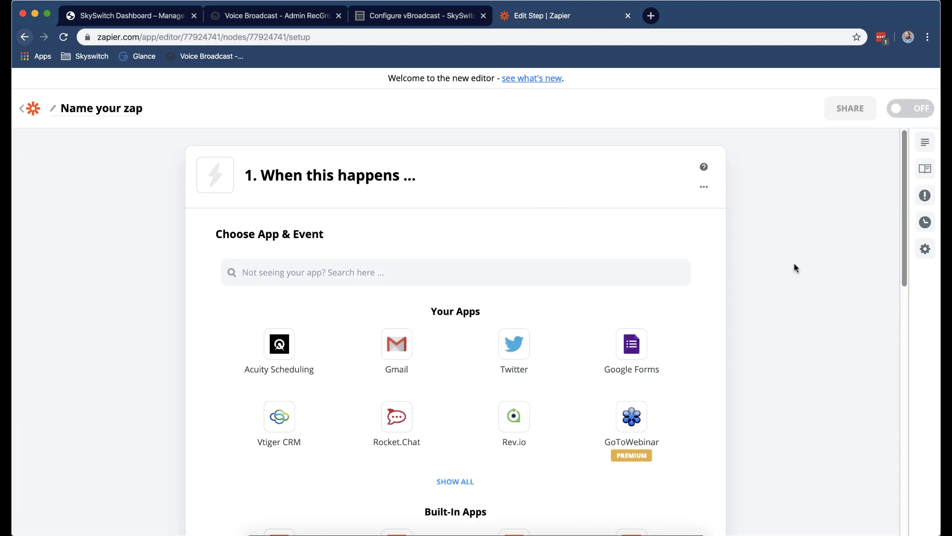
left_click(388, 273)
type("webh")
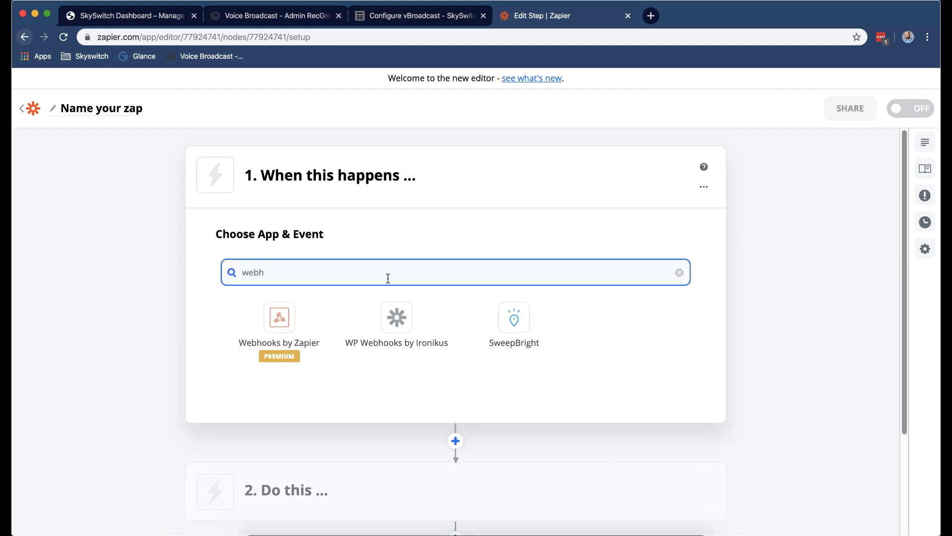
left_click(261, 317)
left_click(461, 348)
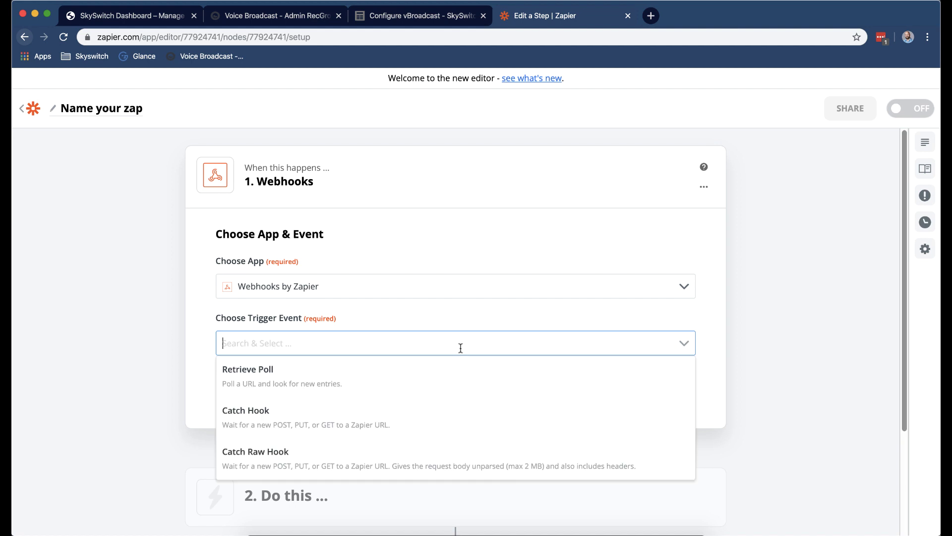
left_click(308, 419)
left_click(412, 383)
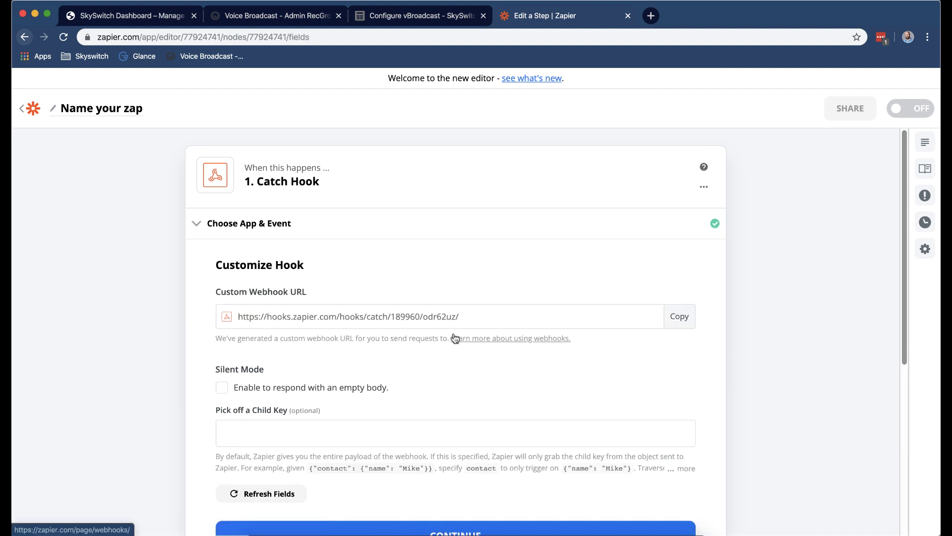
left_click(691, 319)
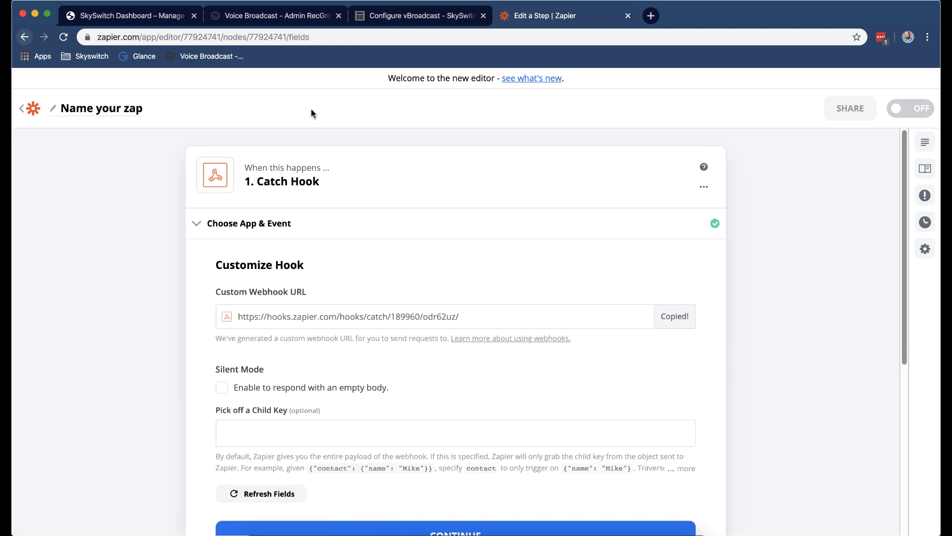
left_click(160, 21)
triple_click(417, 343)
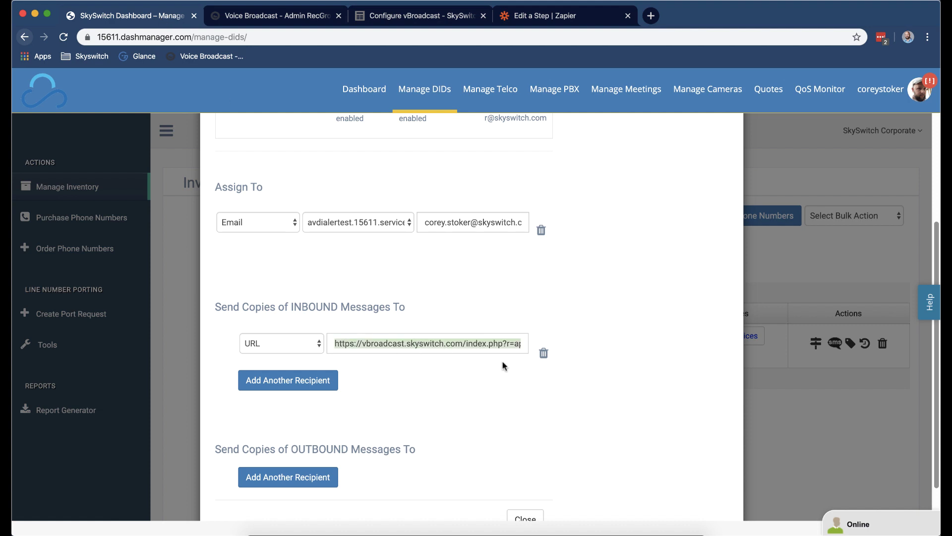
Replace the inbound message forwarding URL with the hooks.zapier.com URL and save it.
key("super+v")
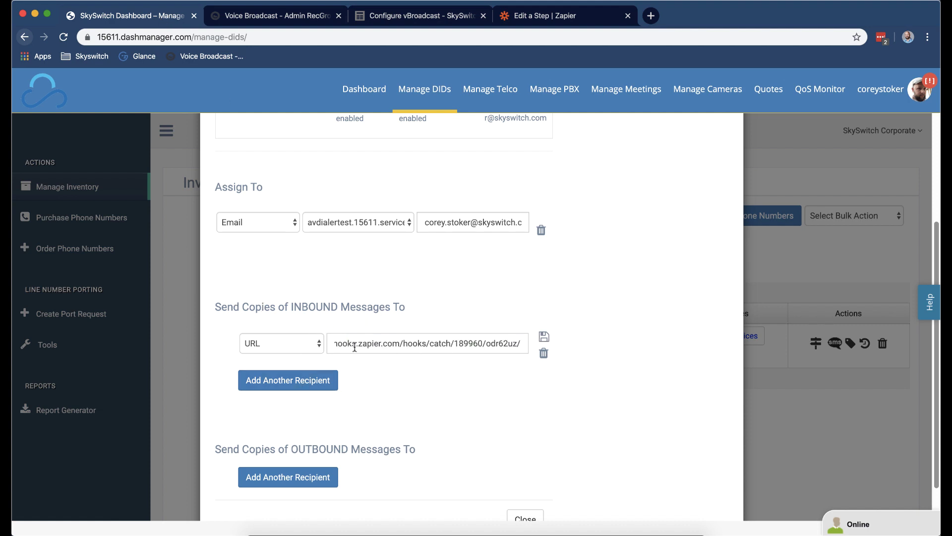
left_click(544, 337)
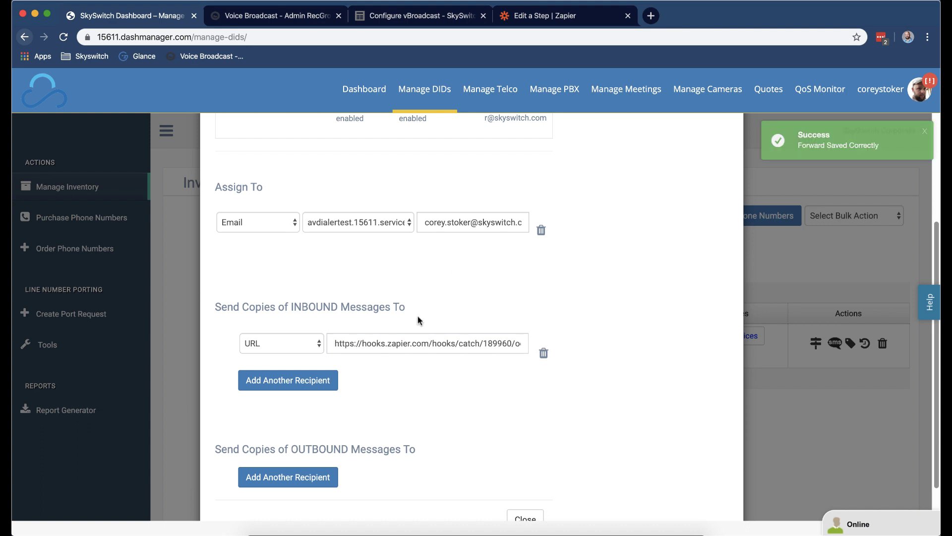
left_click(565, 16)
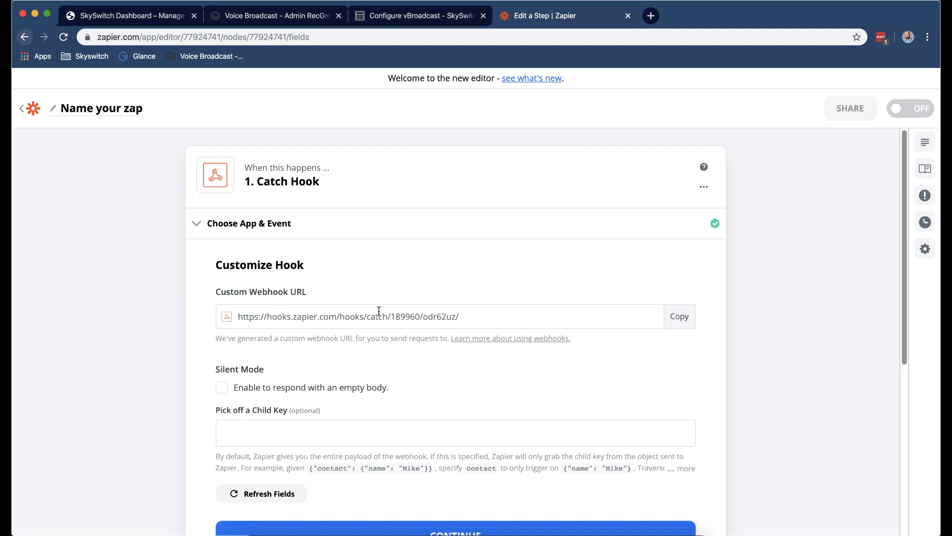
Test the Catch Hook, review Hook A's sample message, and begin choosing step 2's app.
scroll(481, 300, "down", 4)
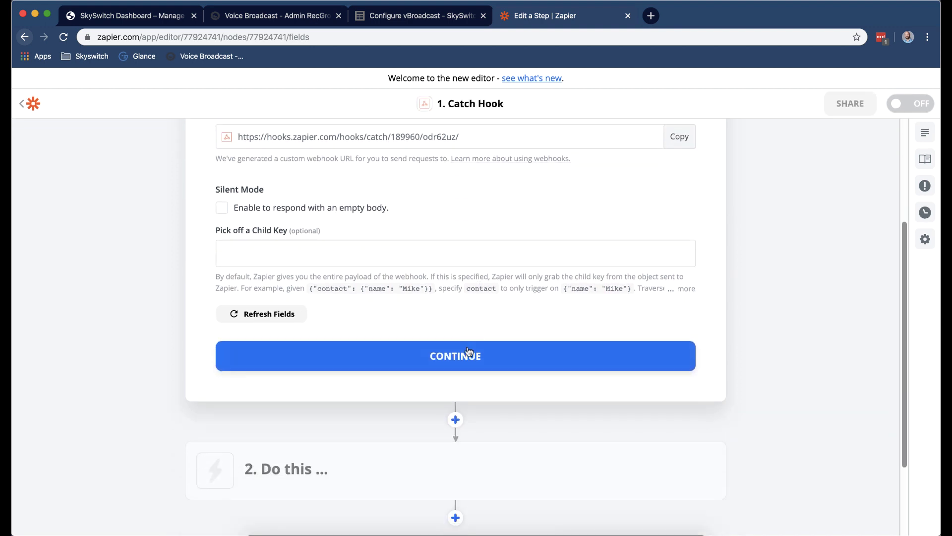
left_click(468, 355)
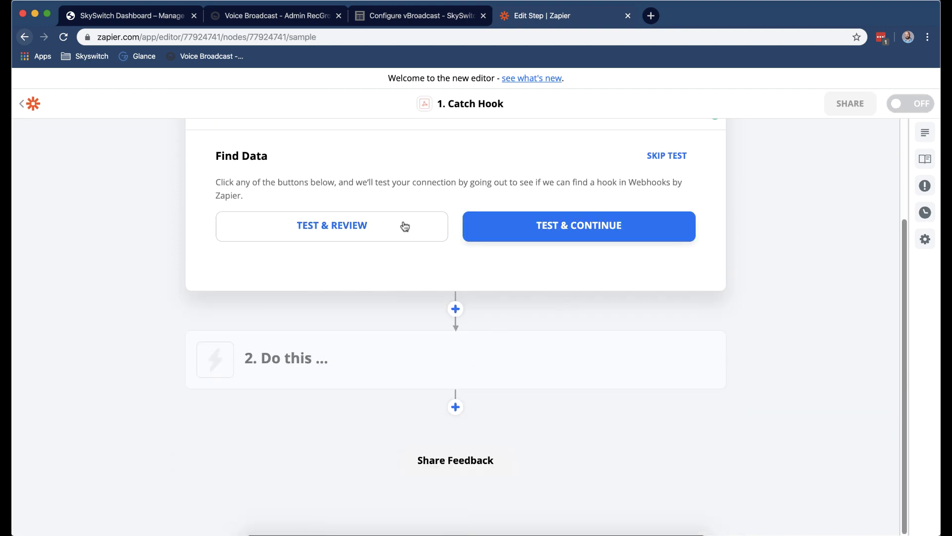
left_click(404, 226)
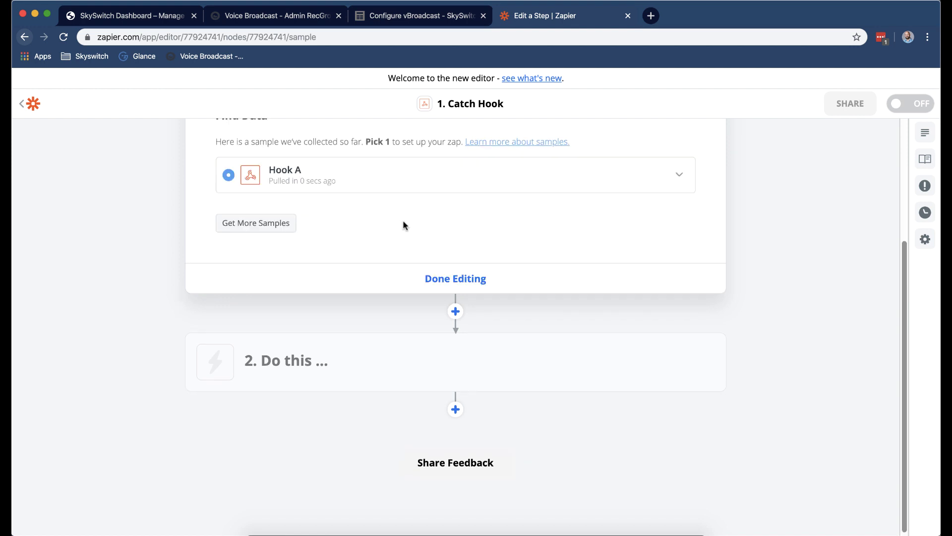
left_click(474, 173)
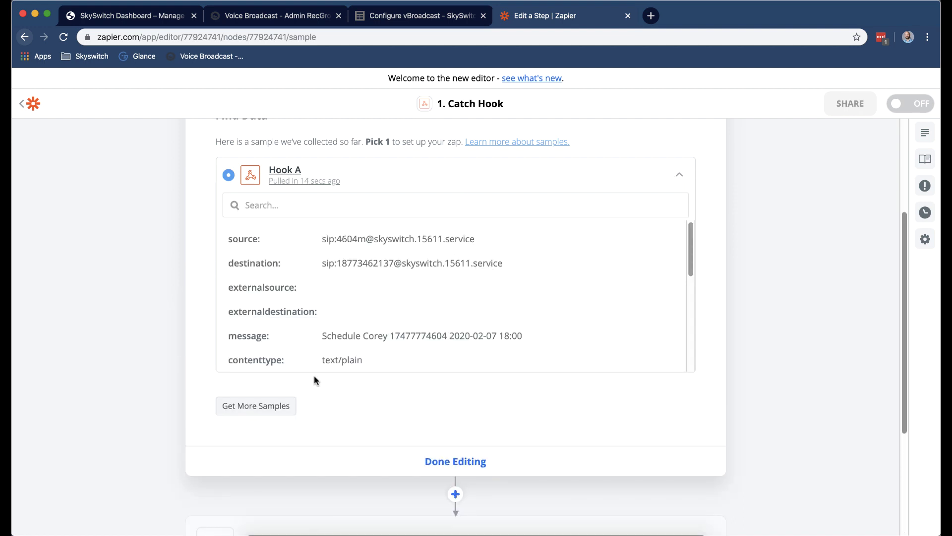
left_click_drag(321, 336, 532, 336)
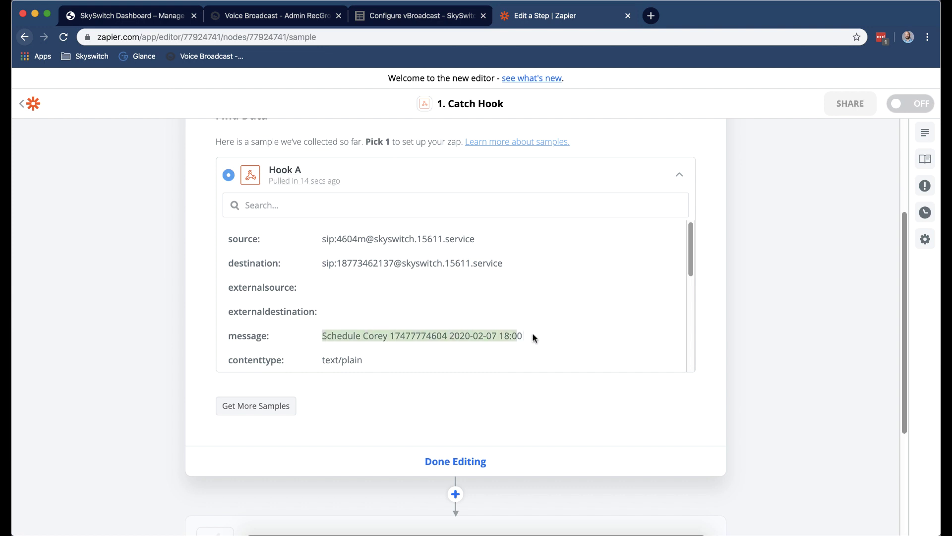
left_click(472, 462)
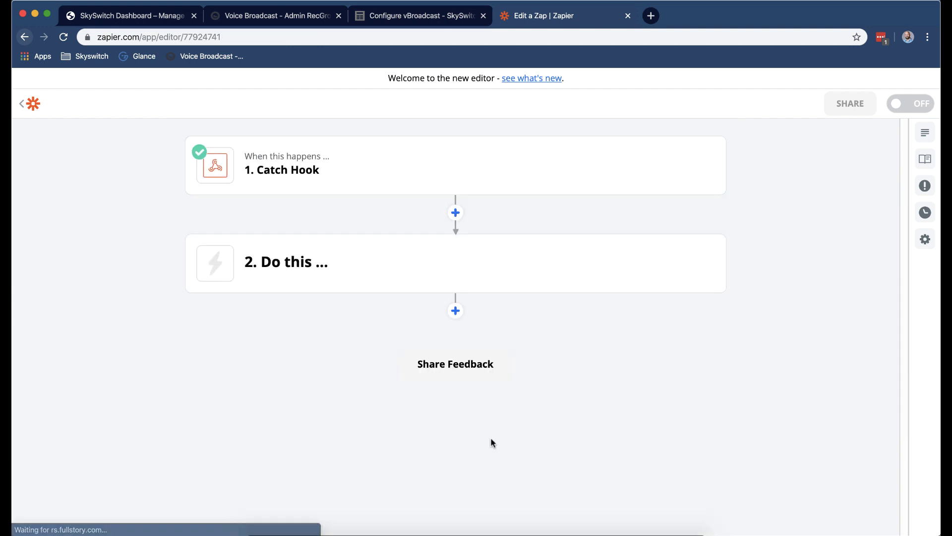
left_click(389, 158)
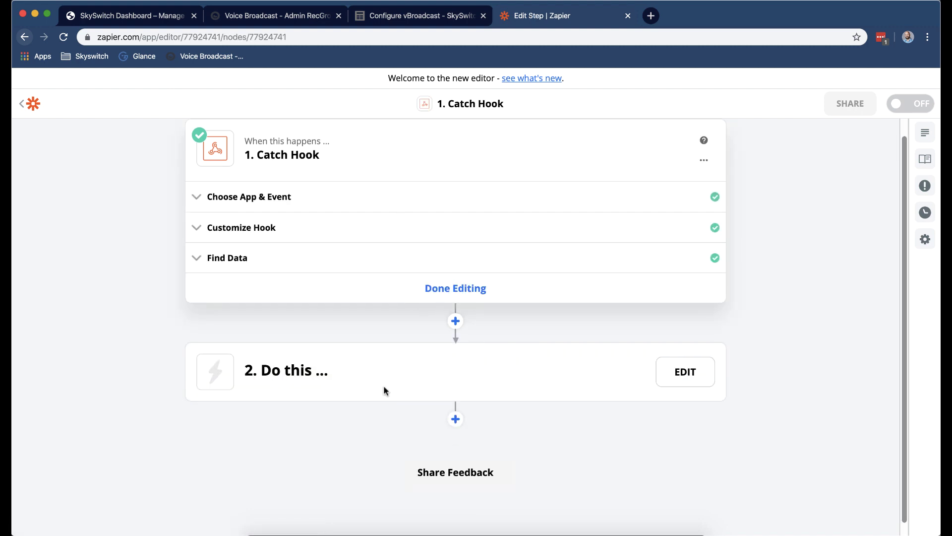
left_click(454, 375)
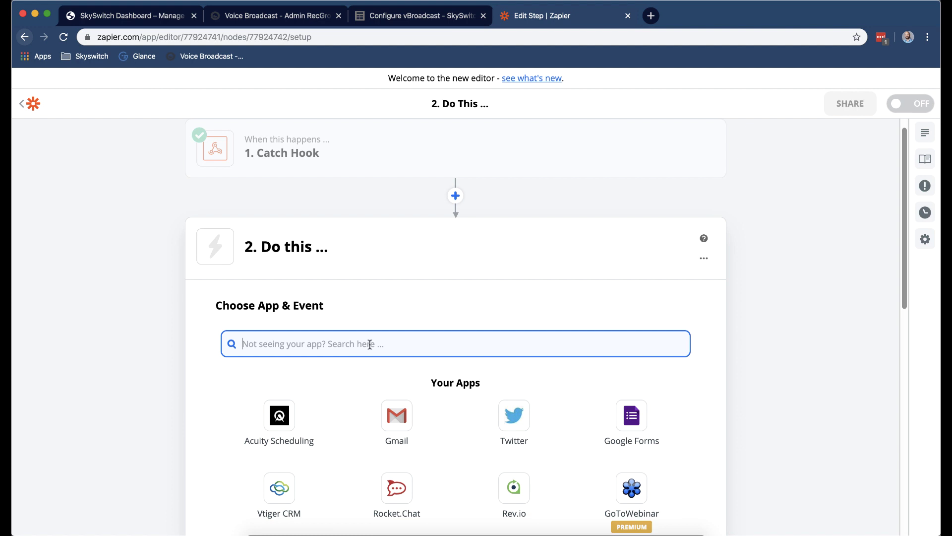
Set step 2 to Formatter by Zapier's Text event using the Split Text transform.
type("format")
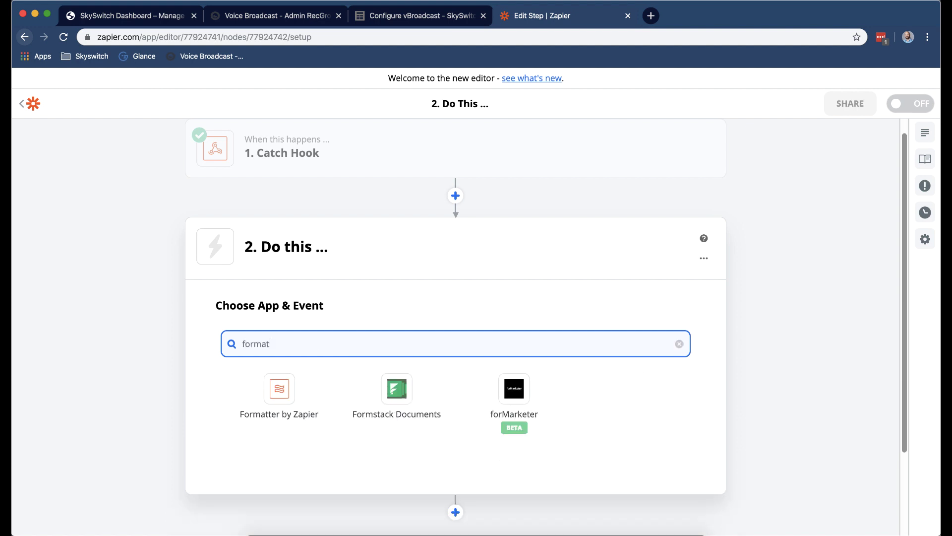
left_click(288, 390)
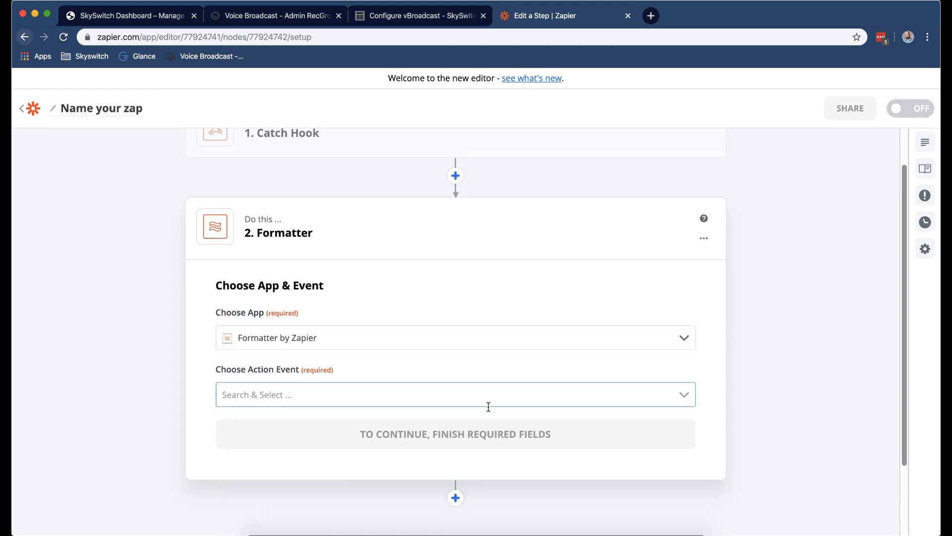
left_click(484, 397)
scroll(455, 446, "down", 3)
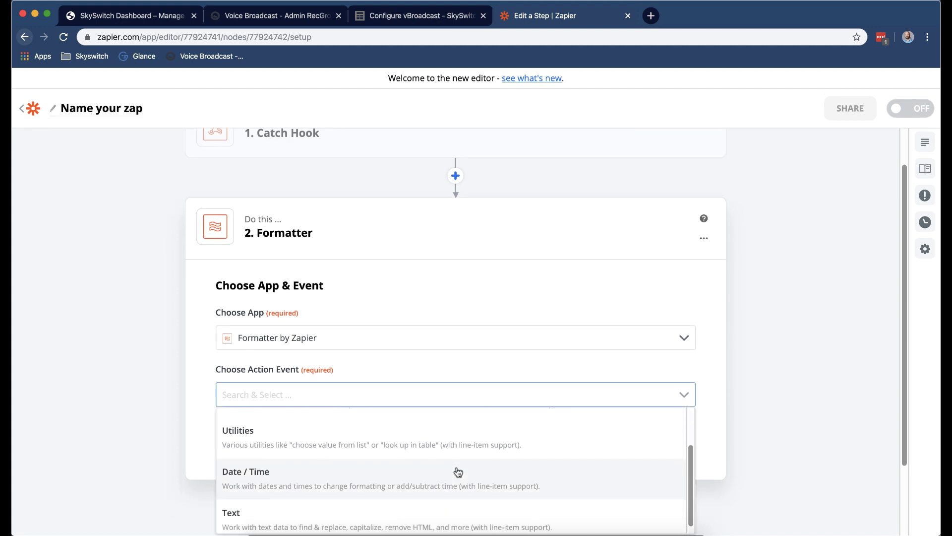
left_click(404, 513)
left_click(451, 439)
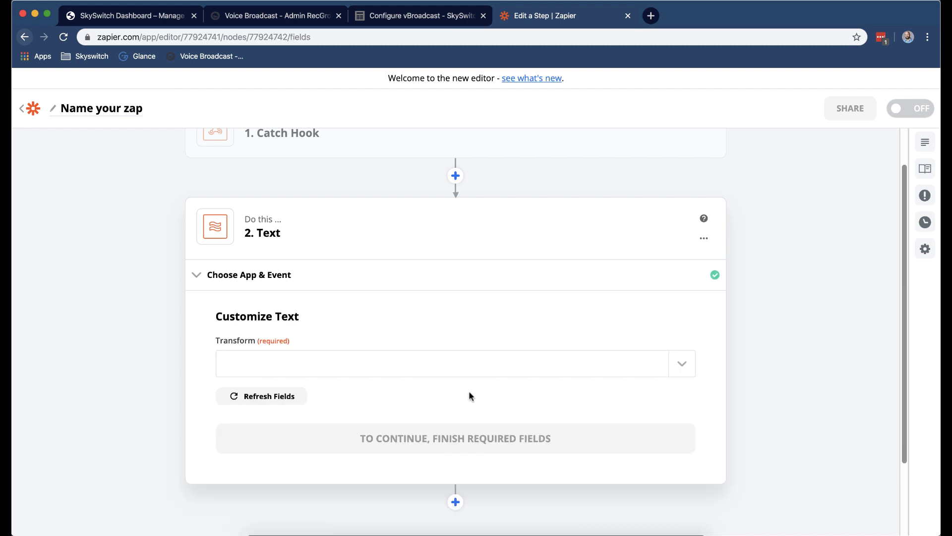
left_click(510, 369)
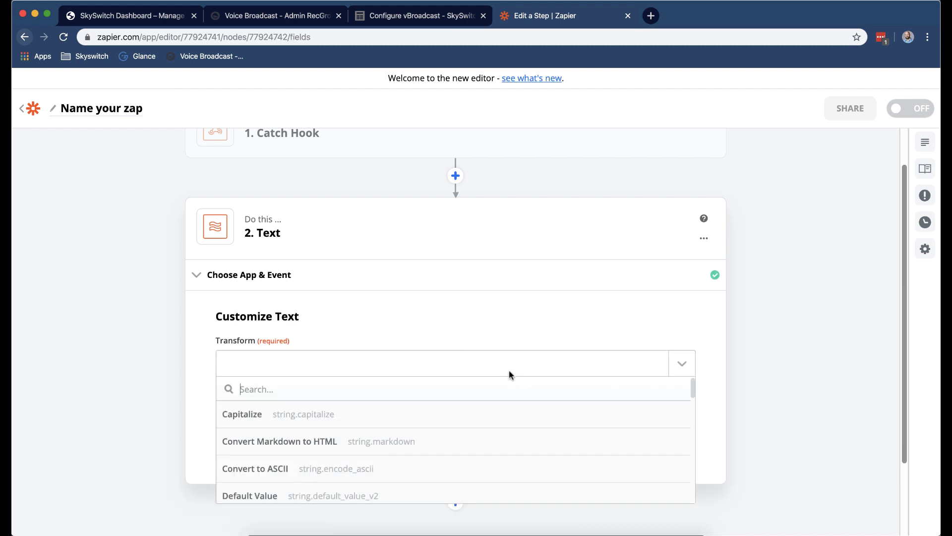
scroll(478, 442, "down", 5)
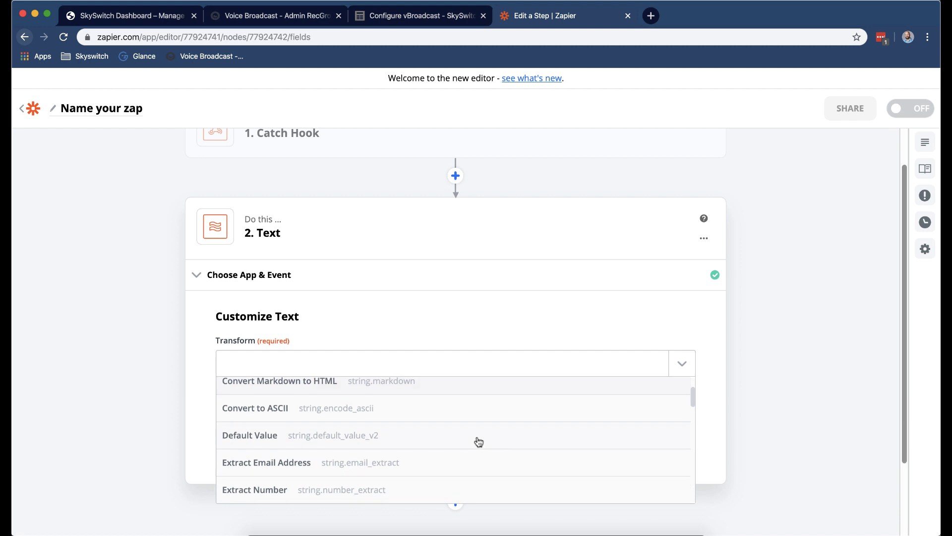
scroll(478, 442, "down", 6)
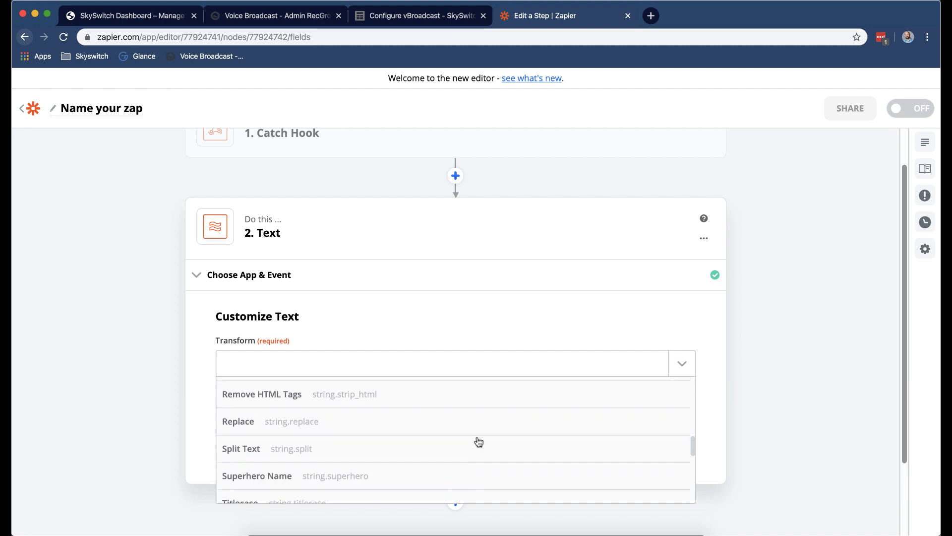
left_click(461, 426)
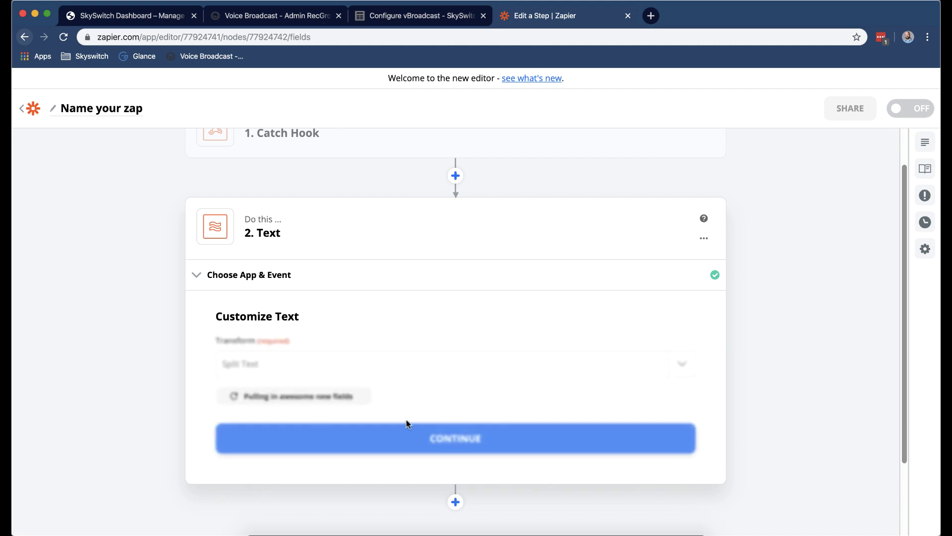
scroll(441, 443, "down", 3)
scroll(445, 449, "down", 1)
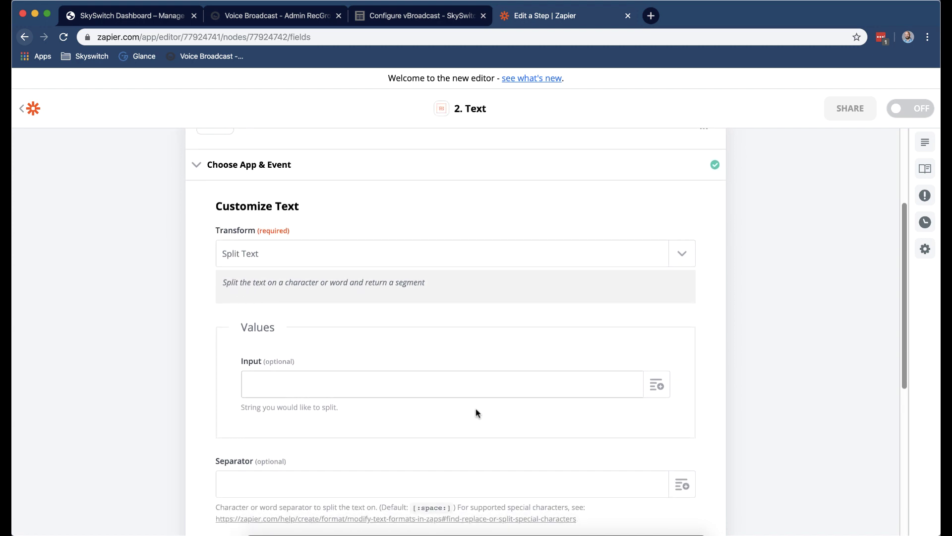
Map 1. Message into Input, leave Separator blank, and set Segment Index to All (as Separate Fields).
left_click(657, 385)
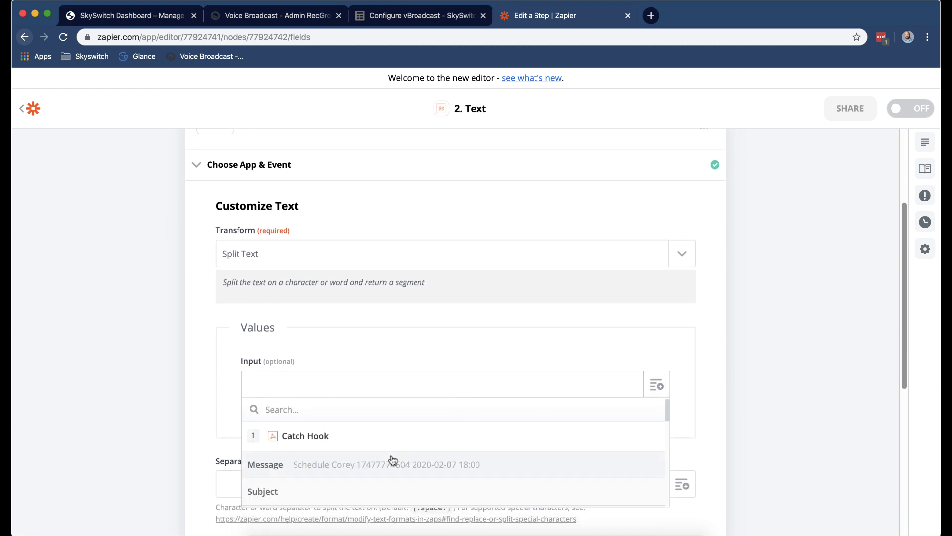
scroll(392, 460, "down", 1)
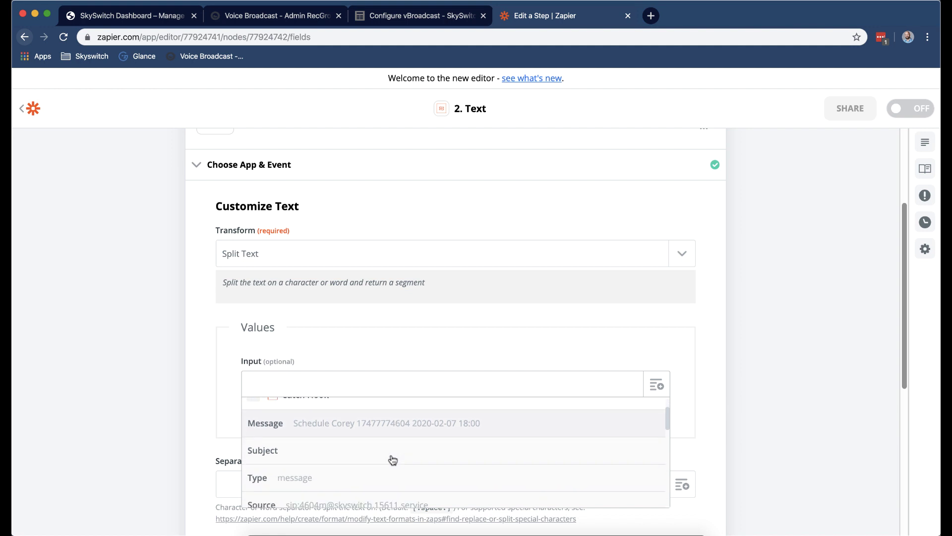
left_click(404, 420)
scroll(289, 431, "down", 1)
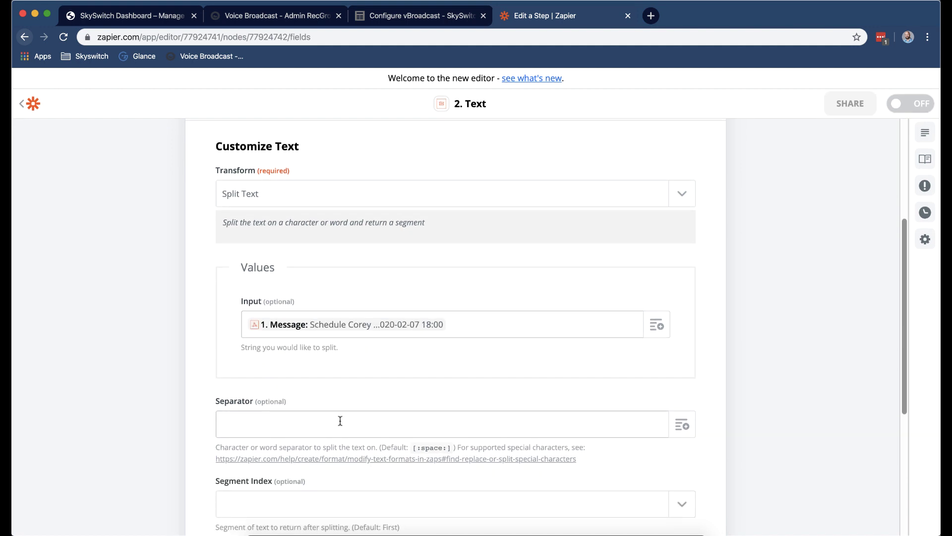
left_click(341, 422)
left_click(680, 425)
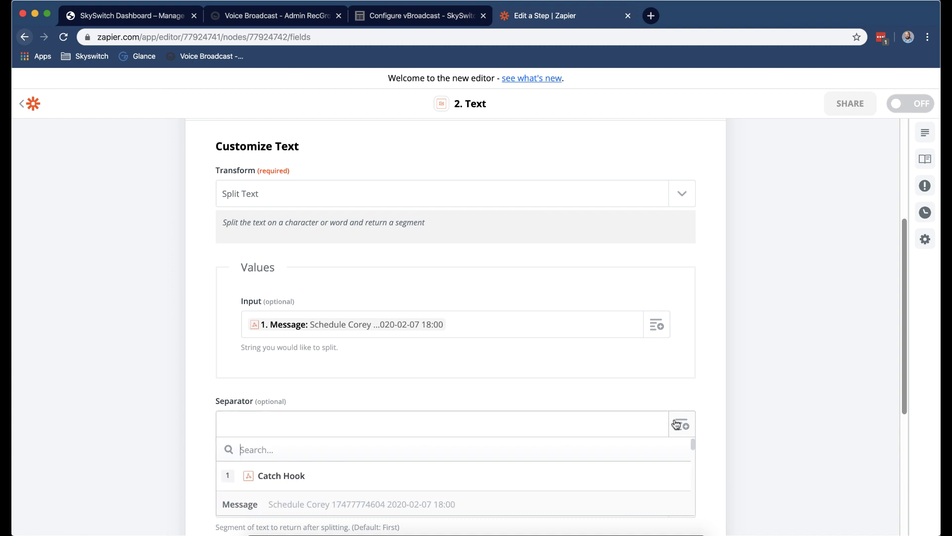
left_click(593, 424)
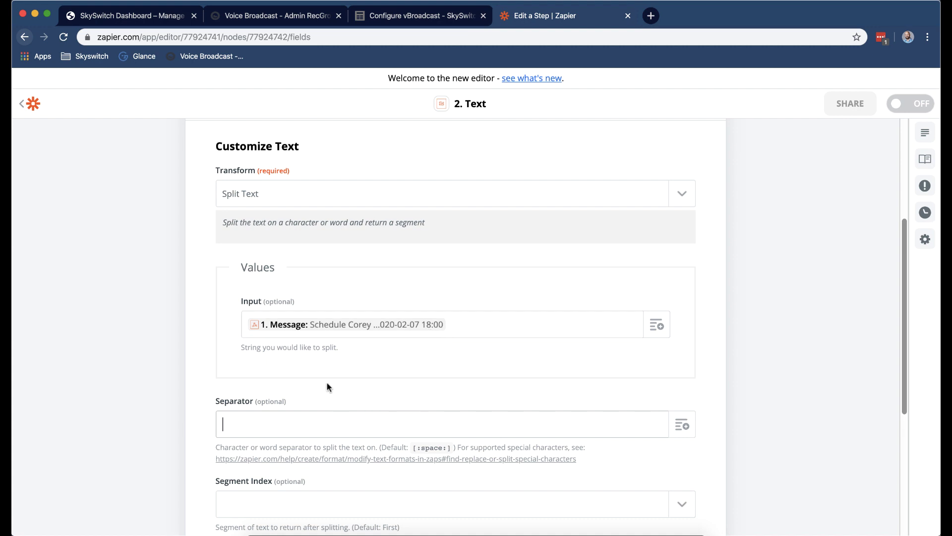
scroll(327, 384, "down", 3)
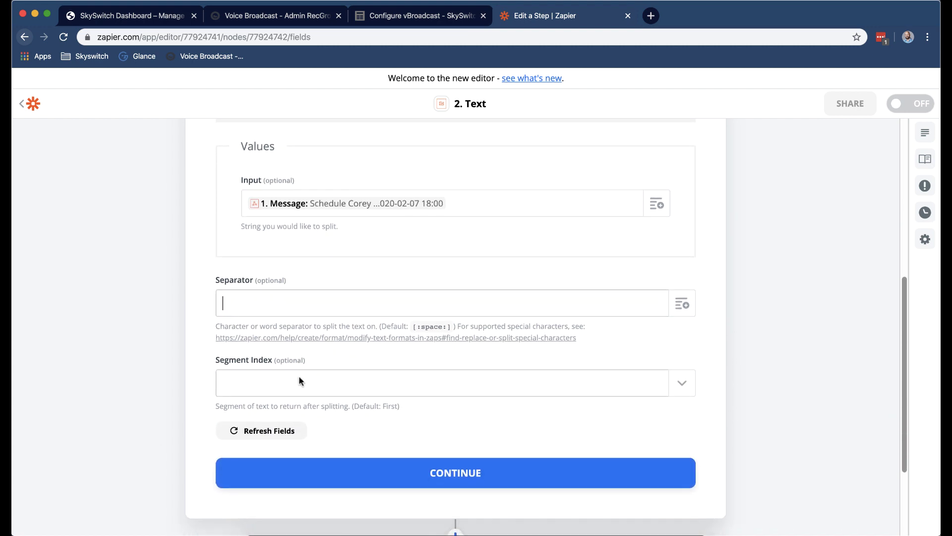
left_click(298, 376)
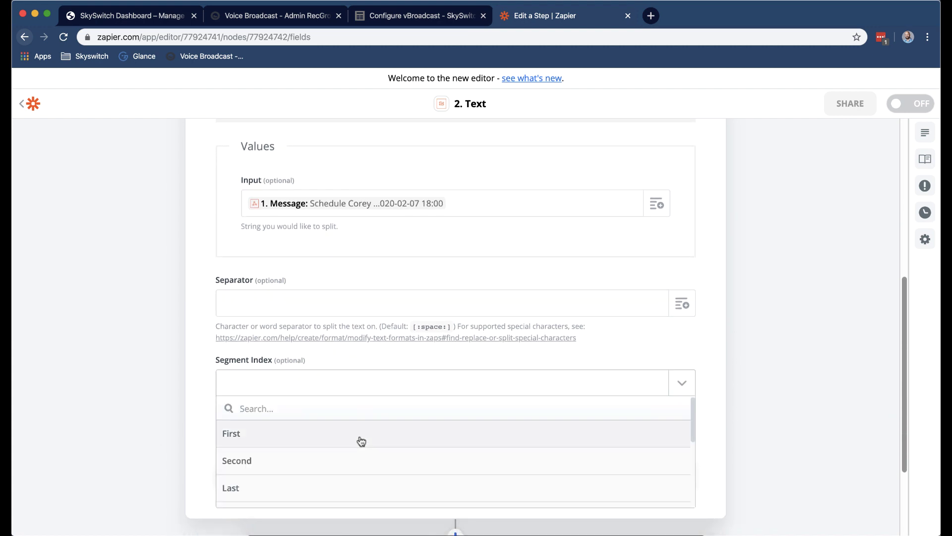
scroll(361, 442, "down", 1)
scroll(361, 442, "down", 1)
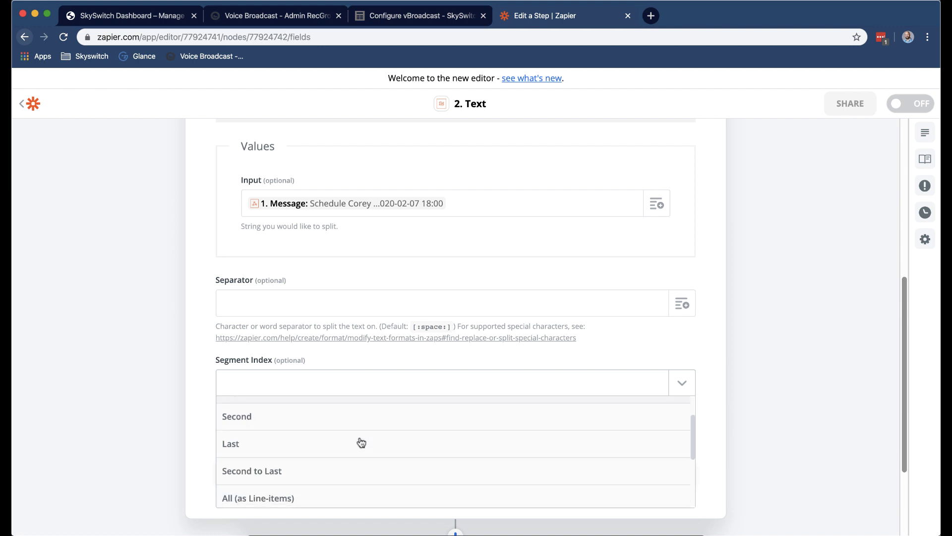
scroll(346, 474, "down", 3)
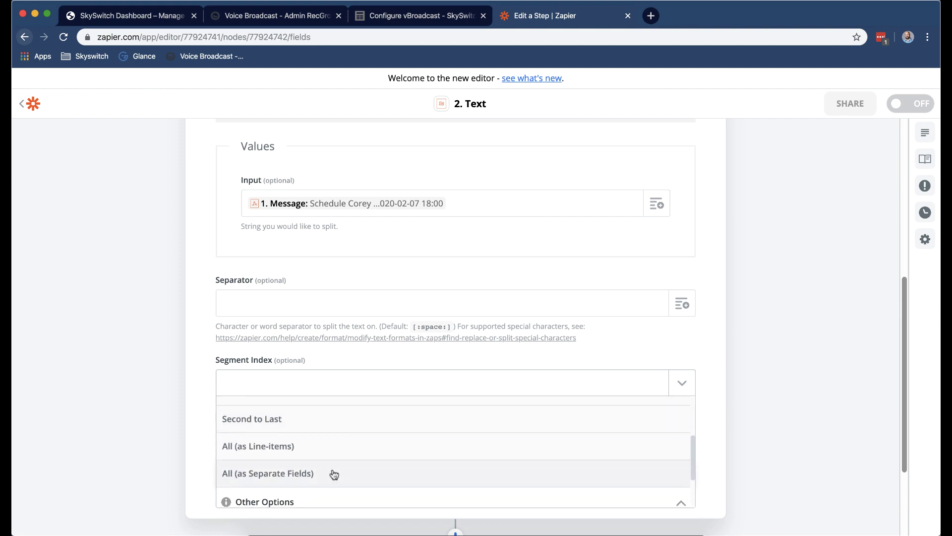
left_click(333, 473)
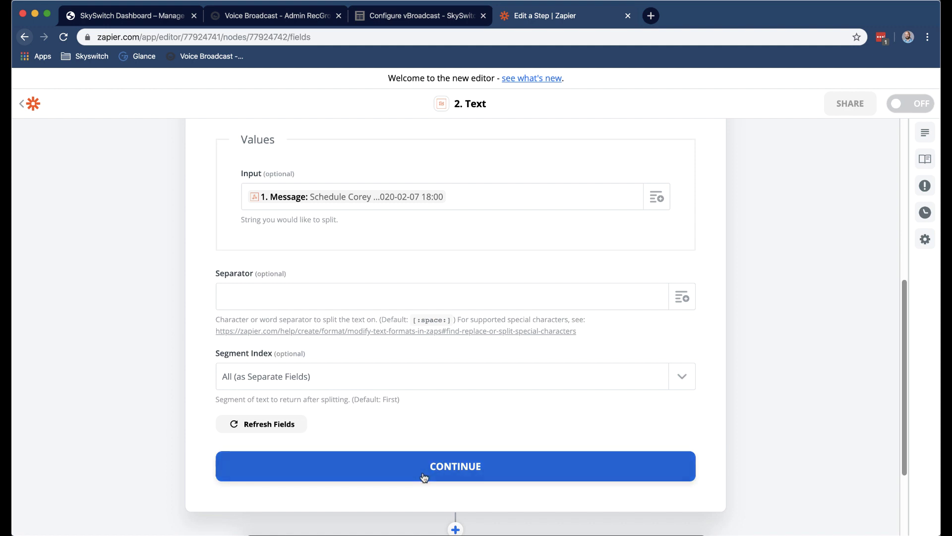
Test the Split Text step, confirming five separate output fields, and finish editing it.
left_click(425, 471)
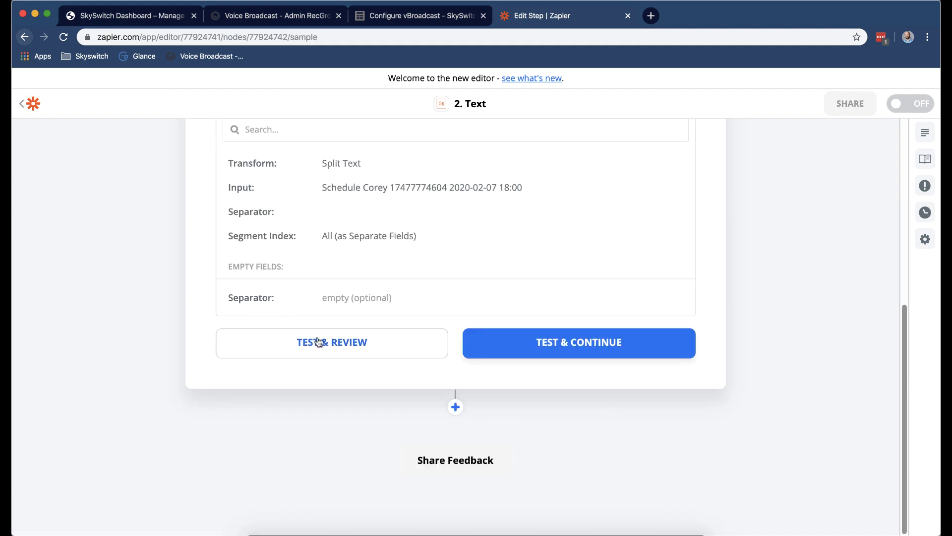
left_click(328, 342)
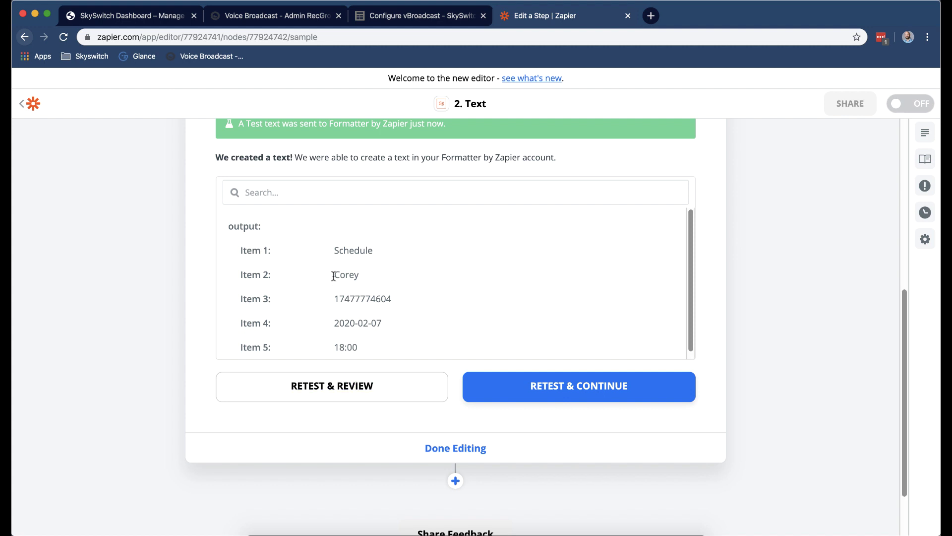
scroll(417, 372, "down", 2)
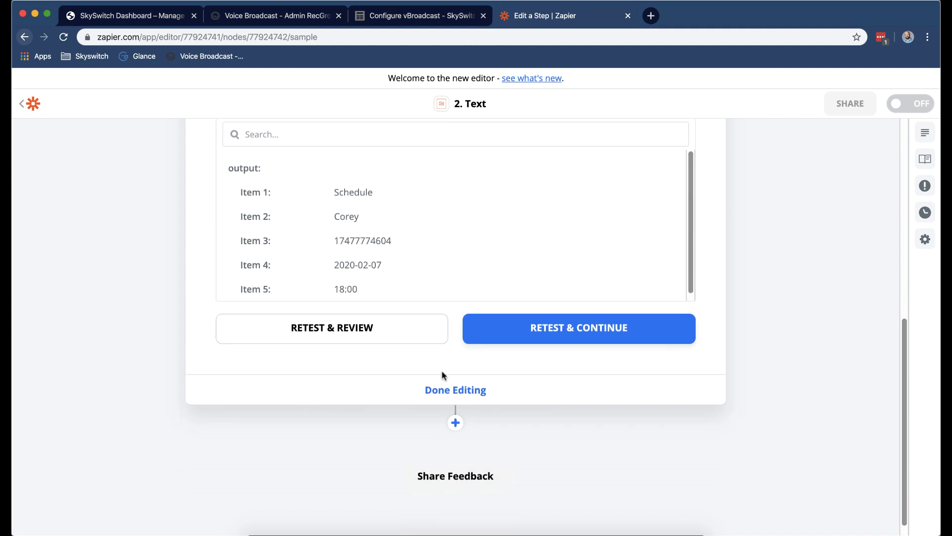
left_click(450, 392)
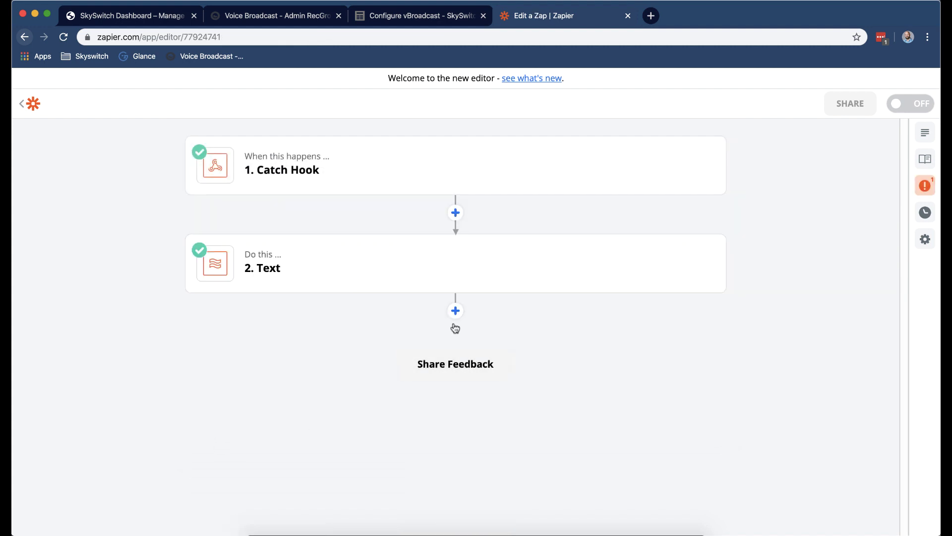
Add a third step below the Text step after glancing at the Appointment Reminder sheet.
left_click(455, 311)
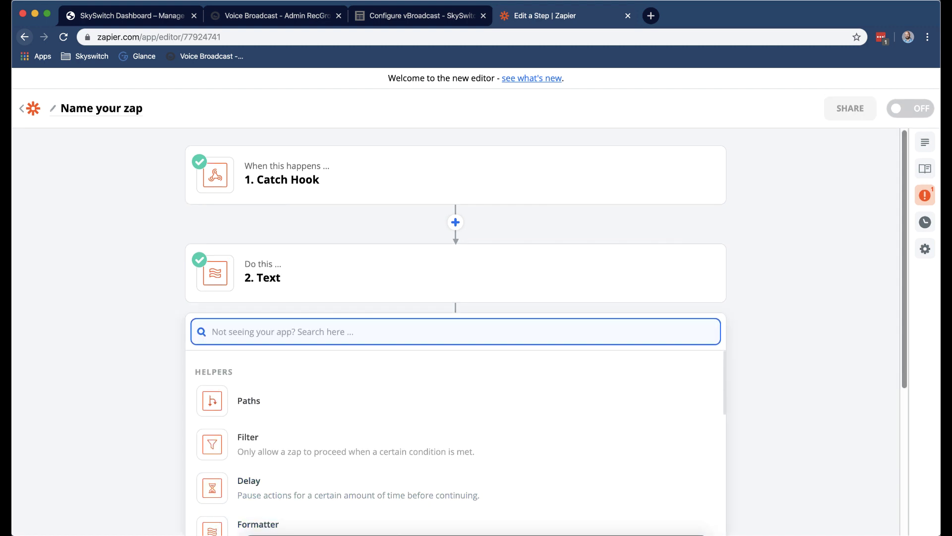
key("super+grave")
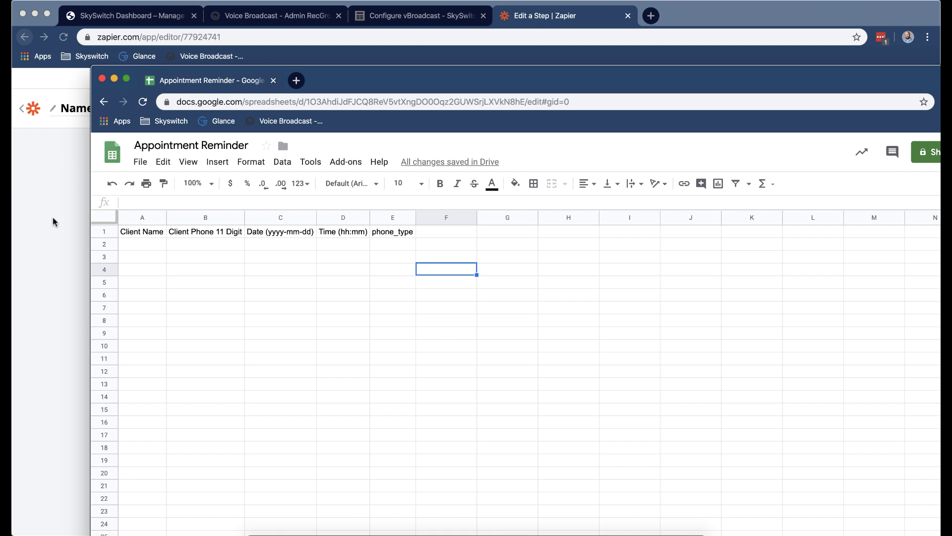
left_click(53, 218)
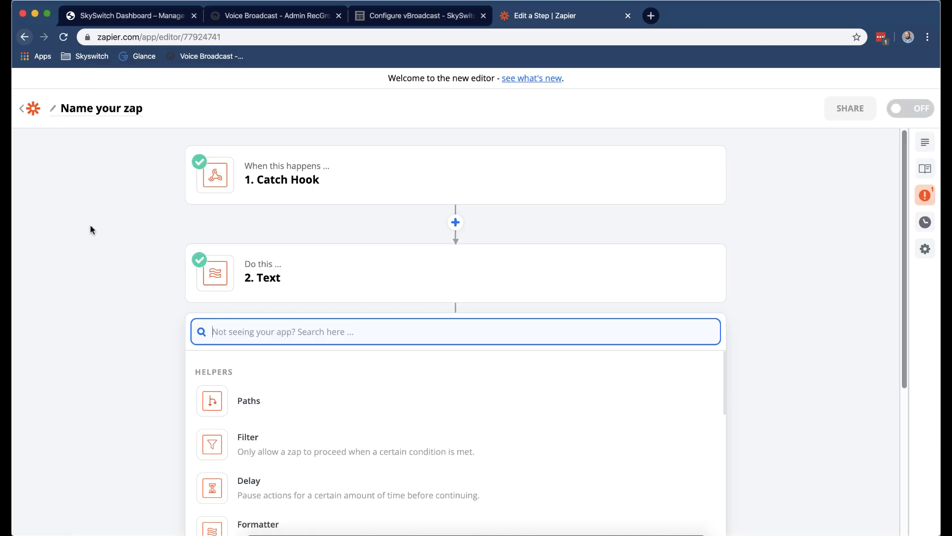
Make step 3 Google Sheets Create Spreadsheet Row, using the existing connected Google account.
scroll(117, 244, "down", 2)
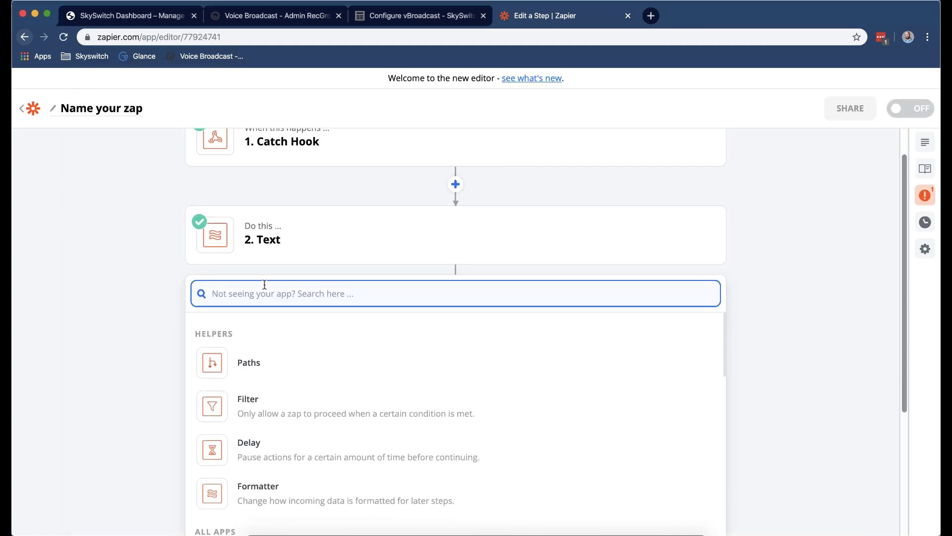
type("google")
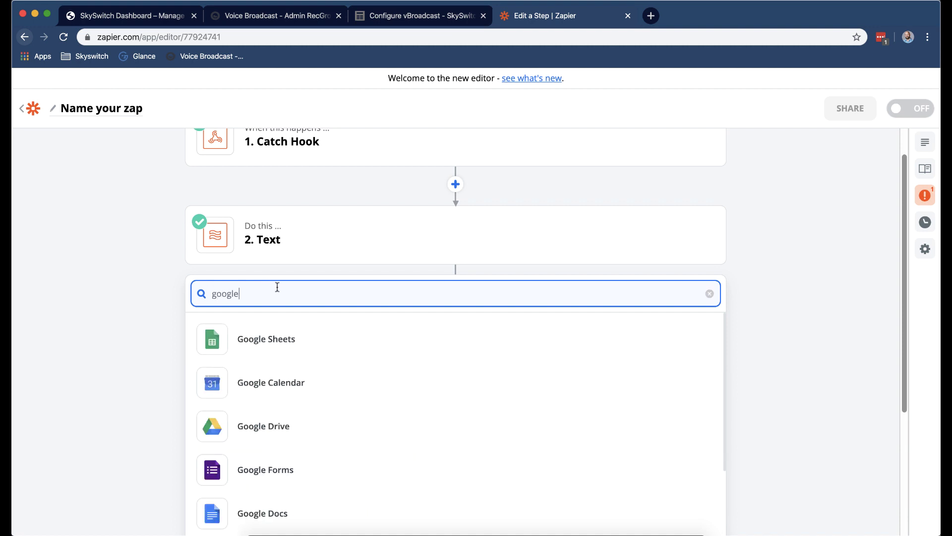
left_click(273, 339)
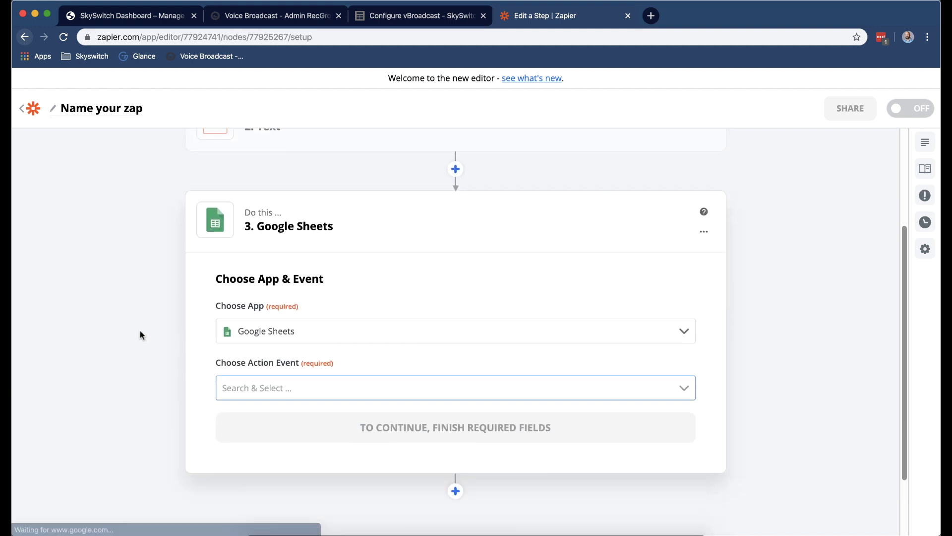
left_click(320, 380)
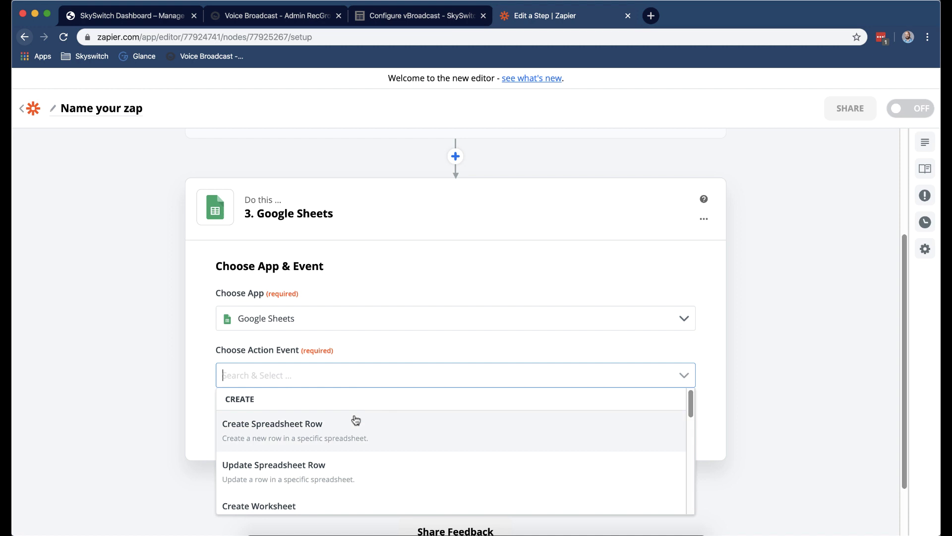
left_click(372, 426)
left_click(414, 427)
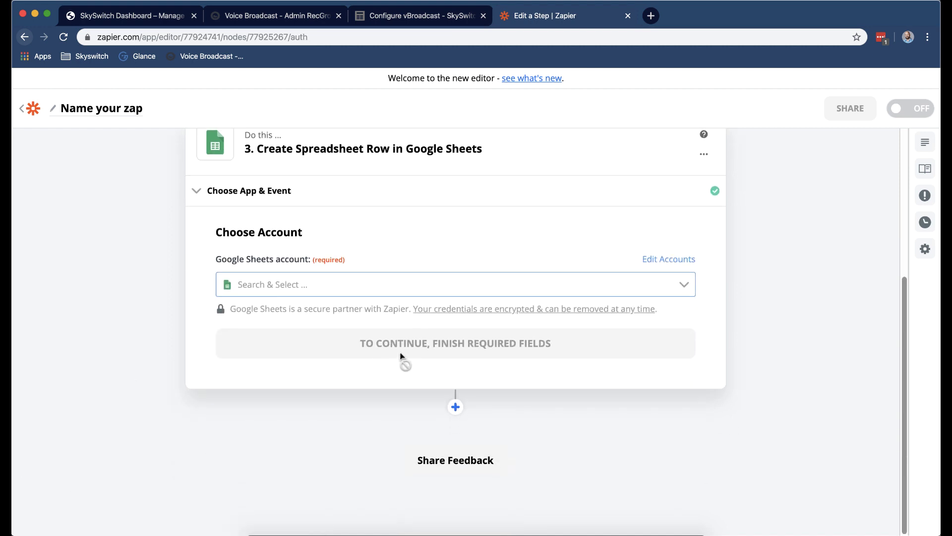
left_click(374, 281)
scroll(409, 353, "down", 5)
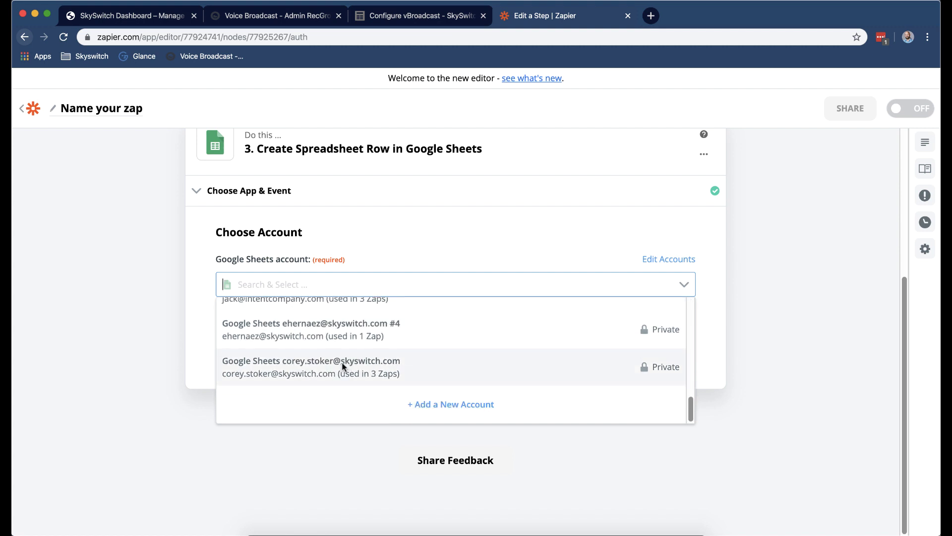
left_click(344, 367)
left_click(382, 353)
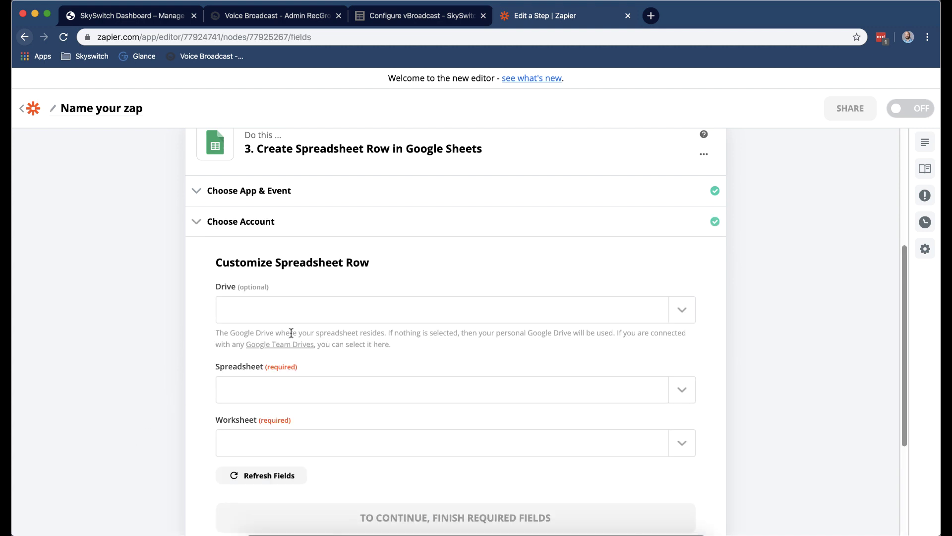
Target My Google Drive, the Appointment Reminder spreadsheet, and worksheet Sheet1.
left_click(304, 316)
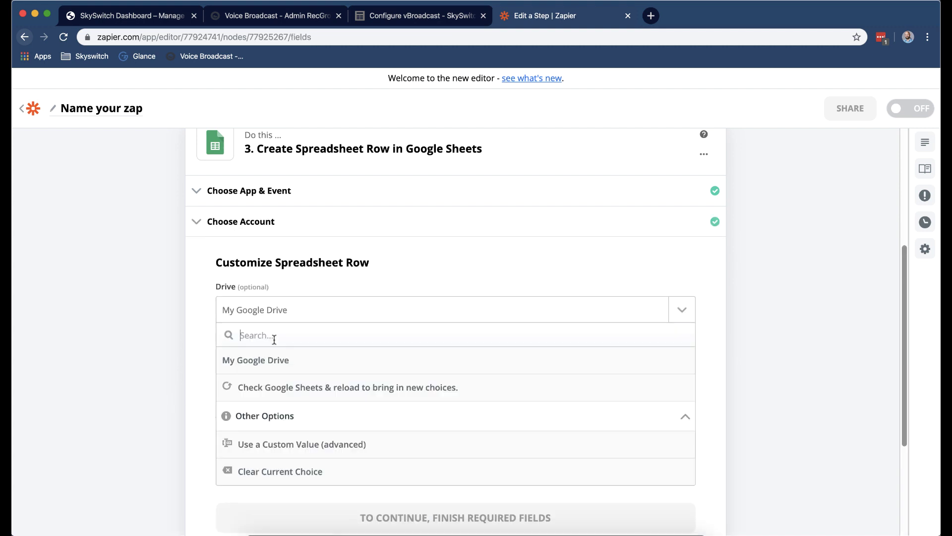
left_click(272, 359)
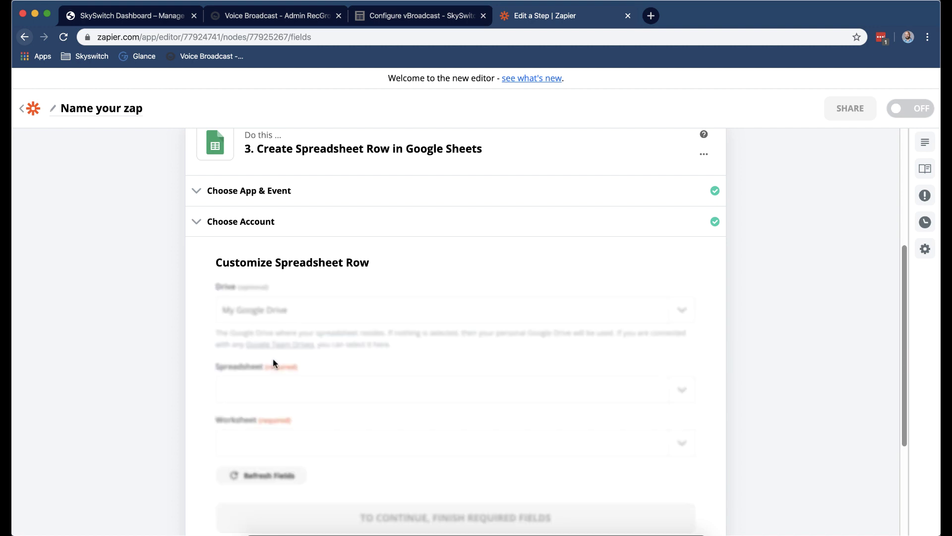
left_click(357, 395)
scroll(355, 442, "down", 2)
scroll(355, 445, "down", 2)
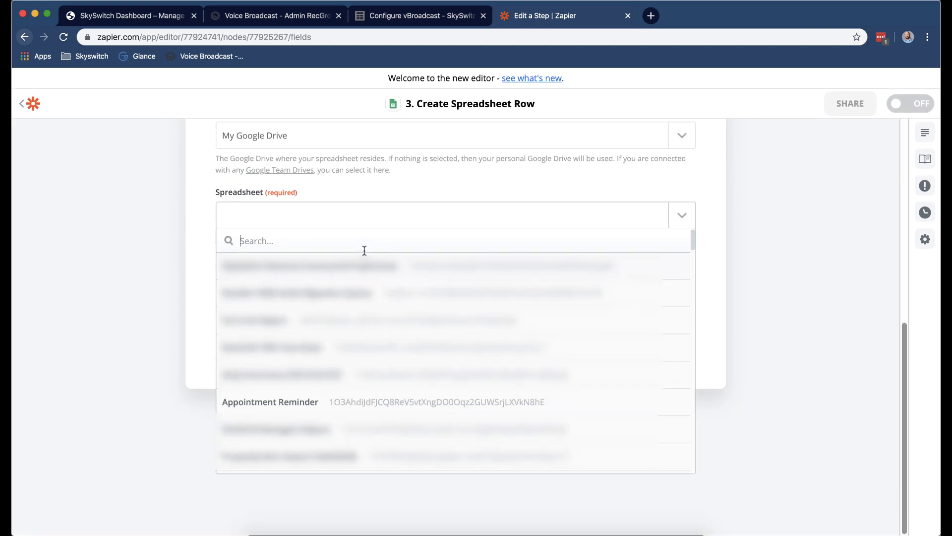
left_click(315, 404)
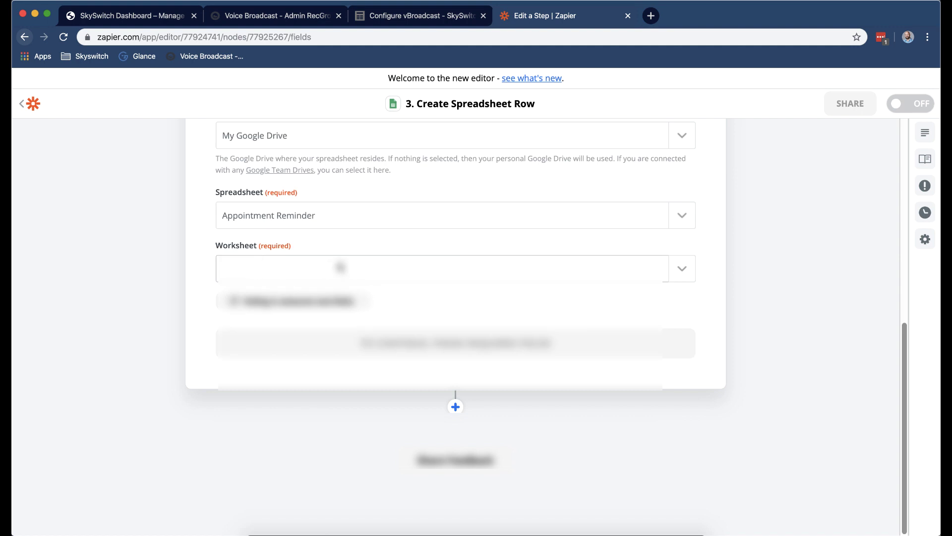
left_click(335, 266)
left_click(276, 319)
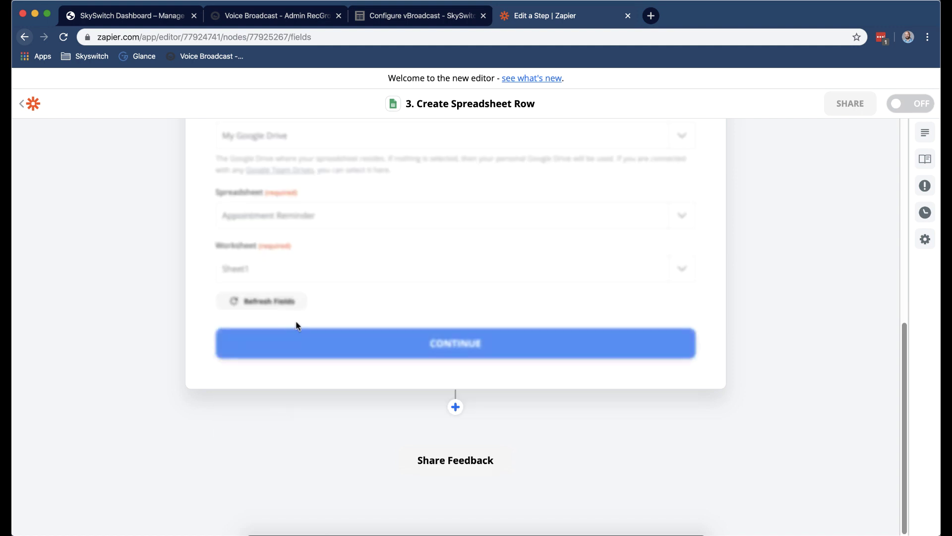
Fill Client Name with Output Item 2 and Client Phone 11 Digit with Output Item 3.
left_click(353, 328)
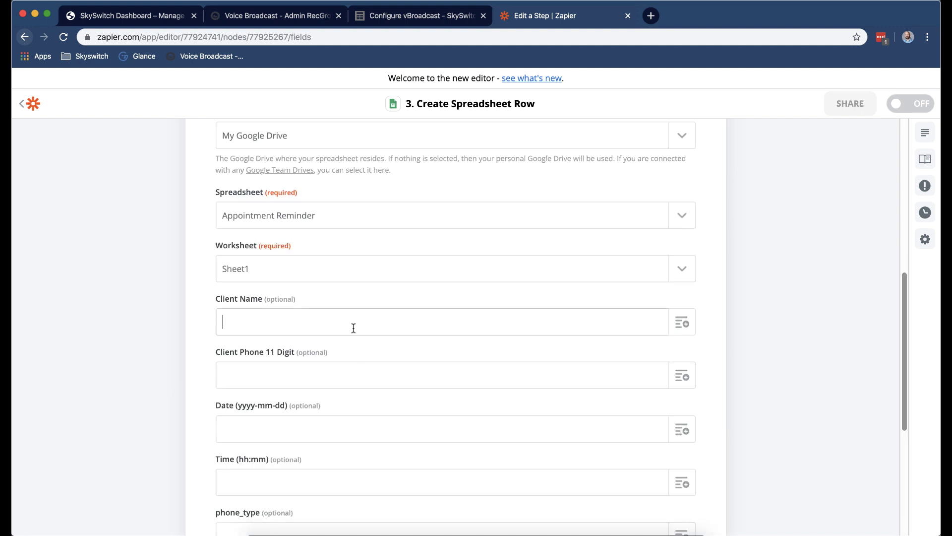
scroll(264, 326, "down", 3)
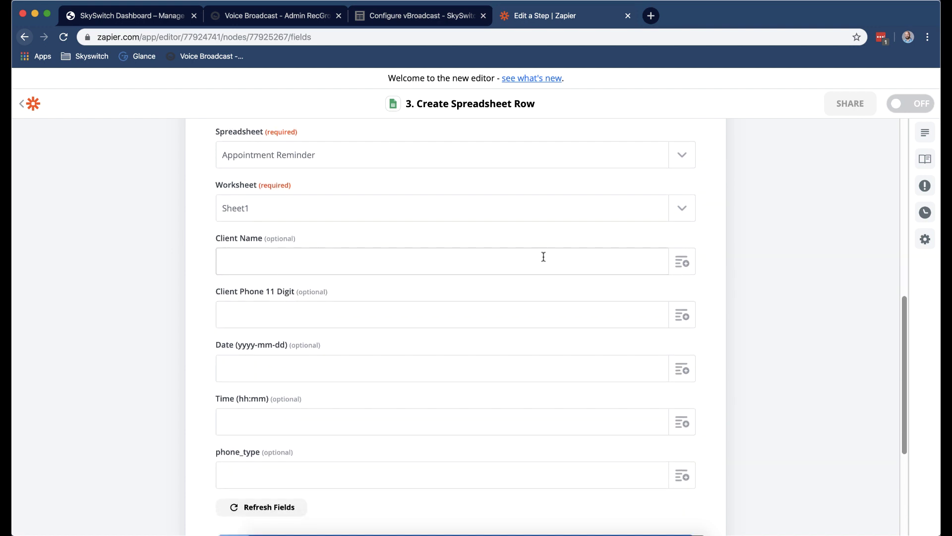
left_click(683, 269)
left_click(304, 342)
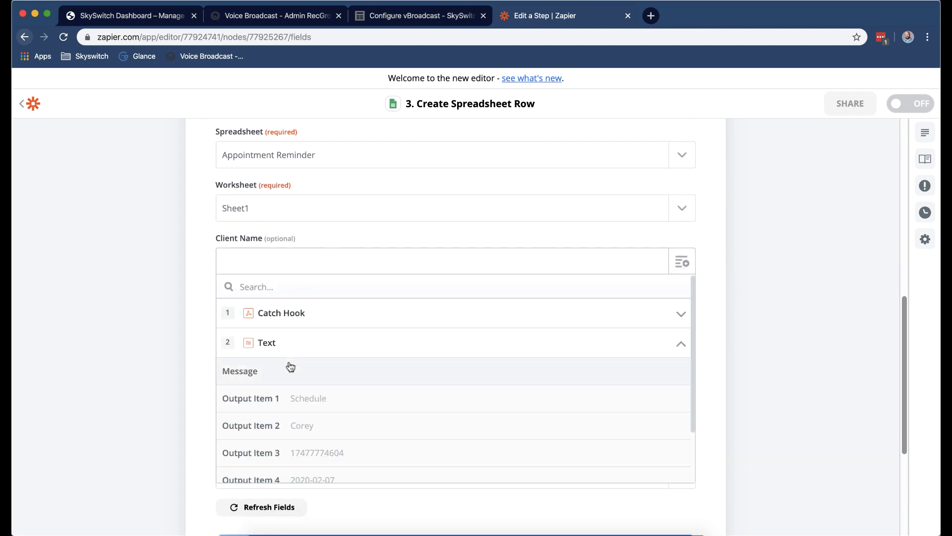
left_click(327, 427)
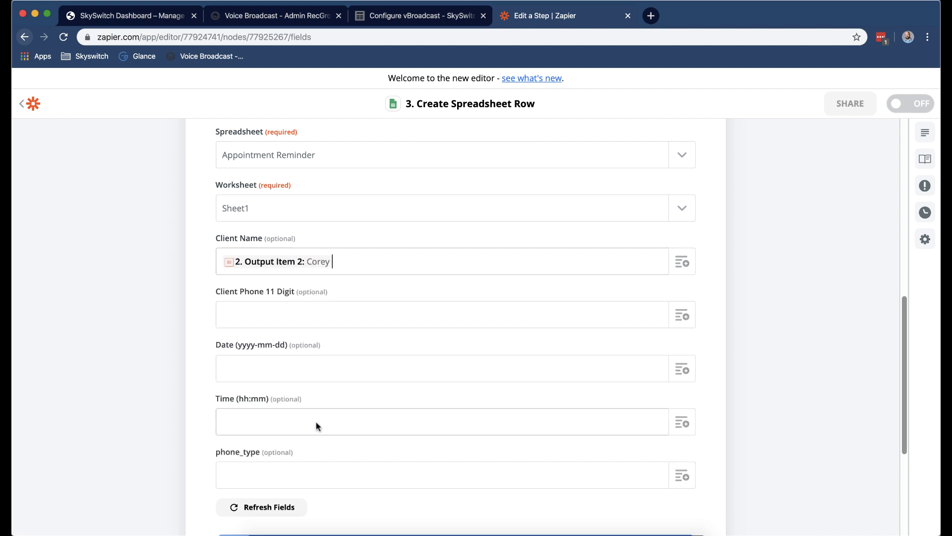
left_click(667, 314)
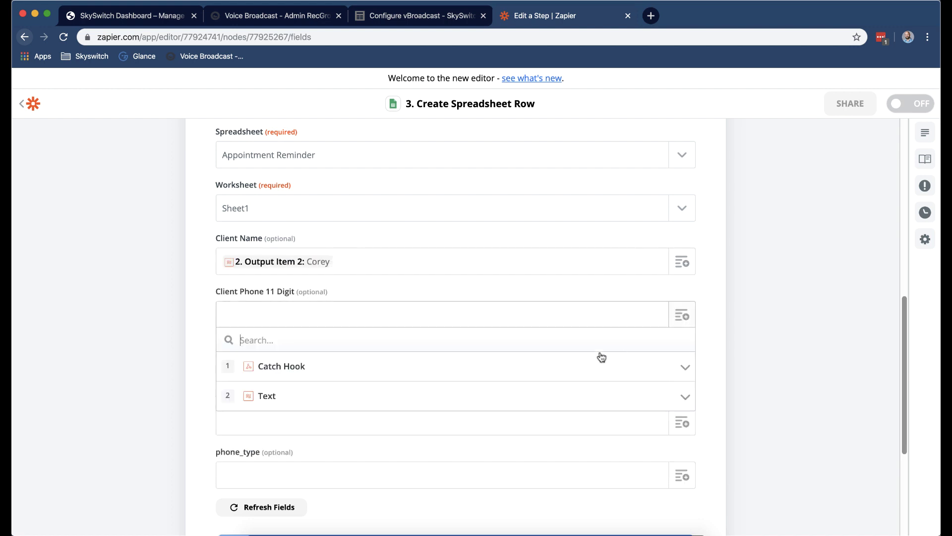
left_click(383, 401)
scroll(353, 442, "down", 3)
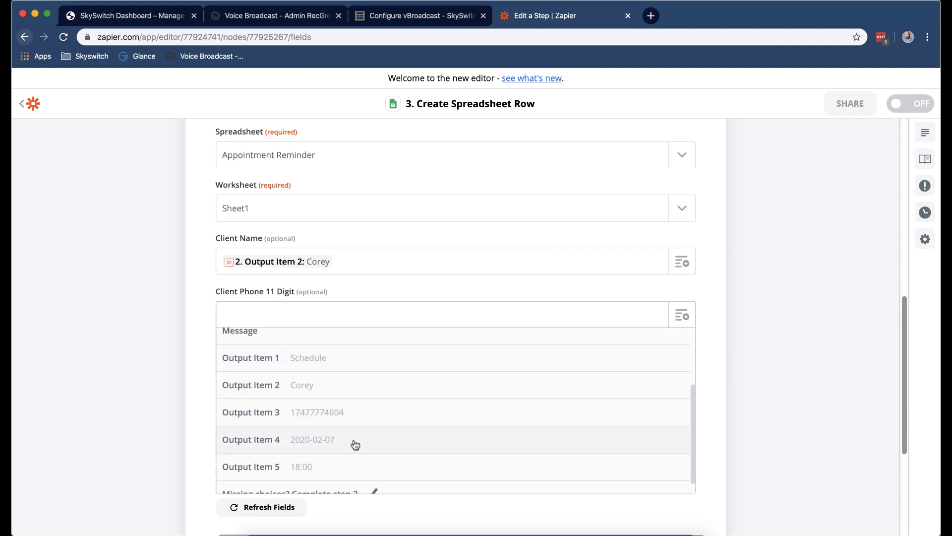
left_click(353, 395)
Fill Date with Output Item 4 (2020-02-07) and Time with Output Item 5 (18:00).
left_click(681, 376)
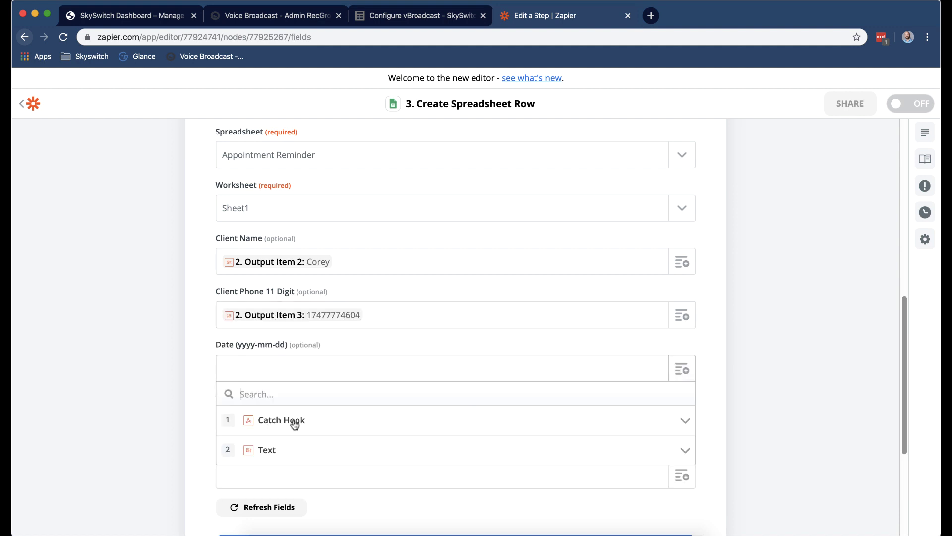
left_click(297, 454)
scroll(330, 442, "down", 3)
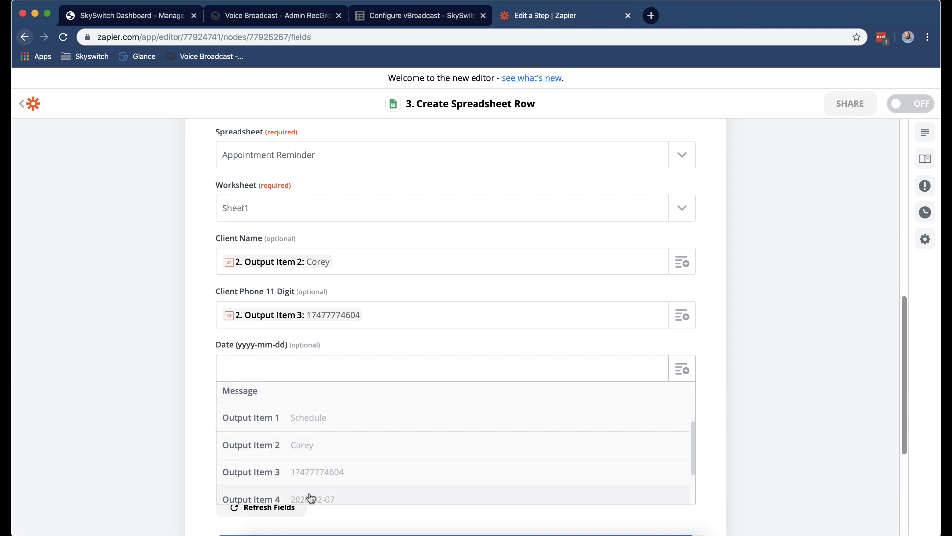
left_click(308, 498)
left_click(682, 422)
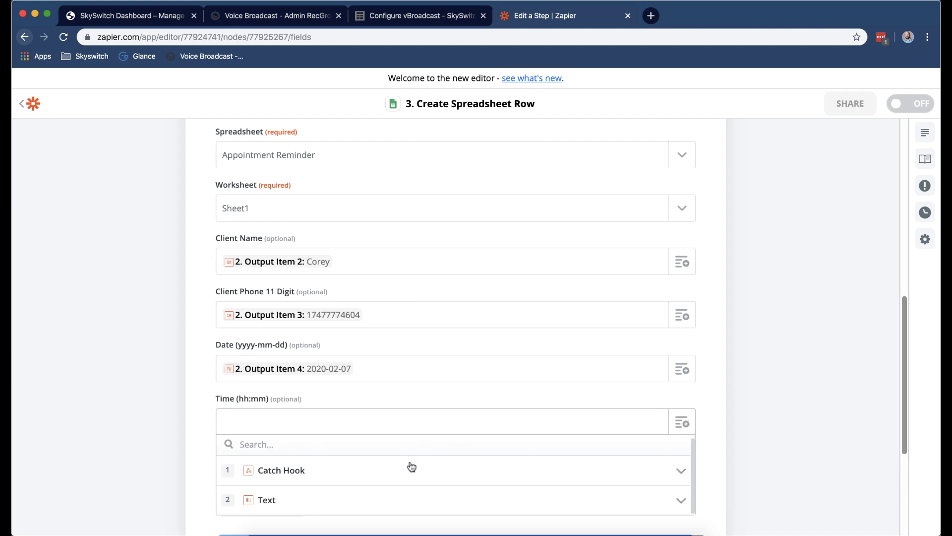
scroll(793, 431, "down", 5)
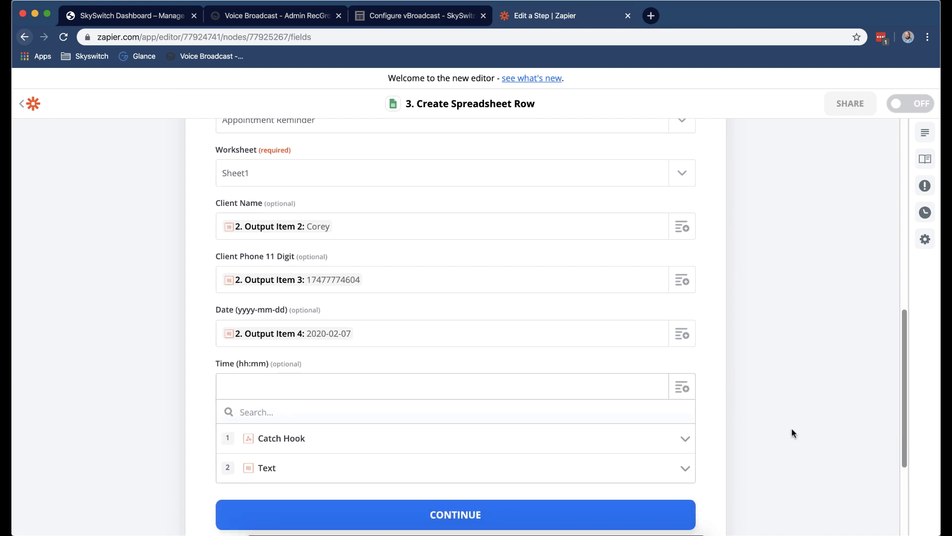
left_click(432, 347)
scroll(429, 379, "down", 2)
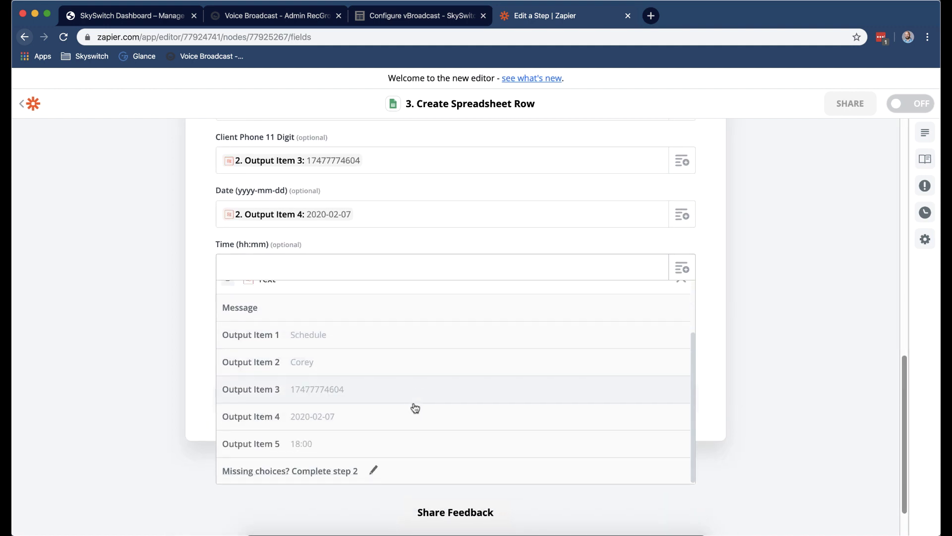
left_click(358, 442)
Set phone_type to SMS, test the step to add a sheet row, and view the sheet.
left_click(513, 320)
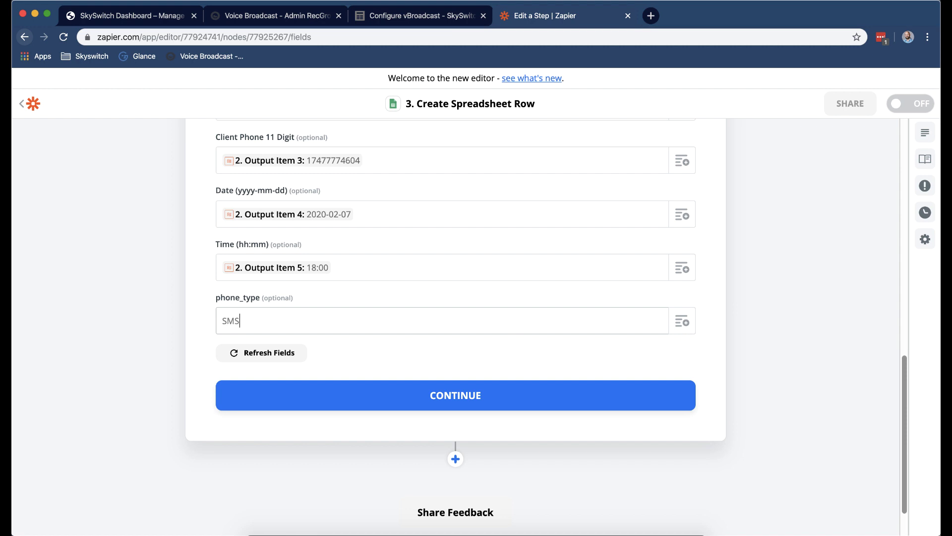
left_click(445, 393)
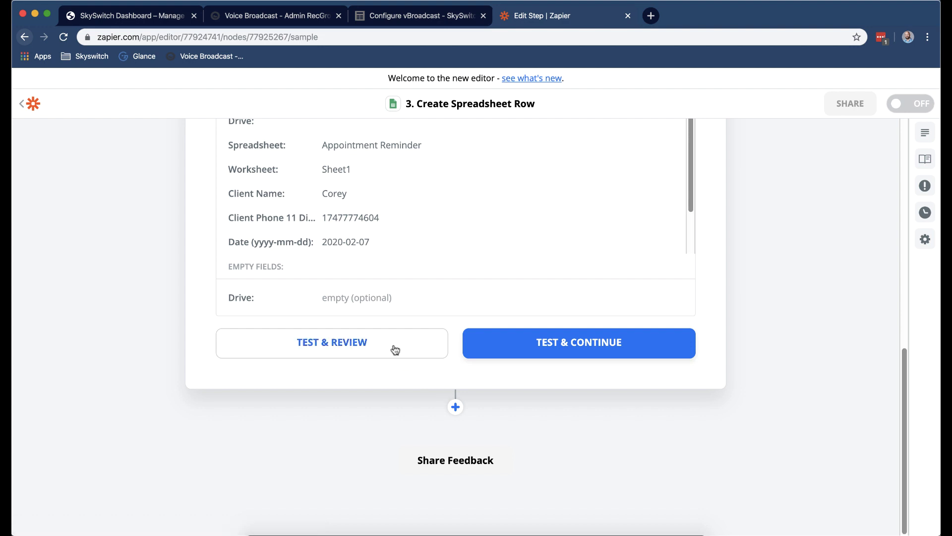
left_click(394, 347)
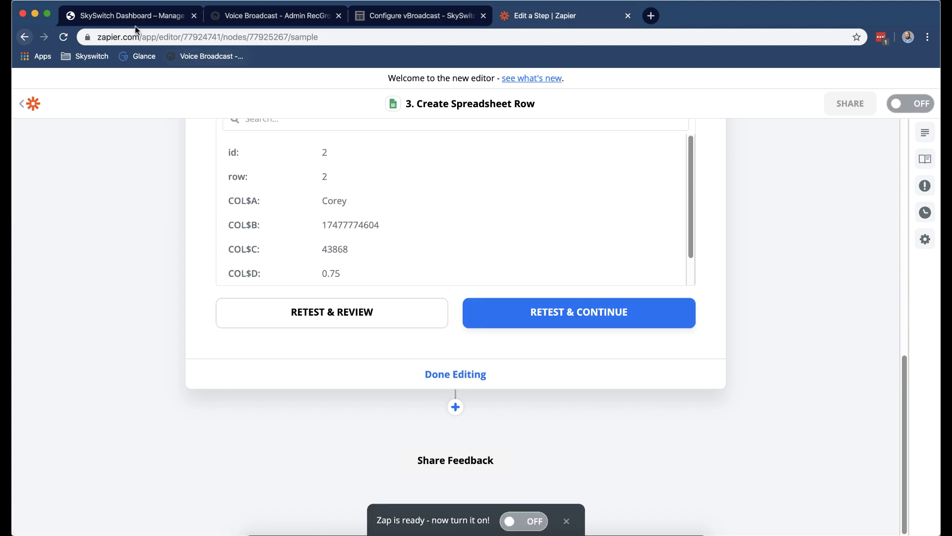
key("super+grave")
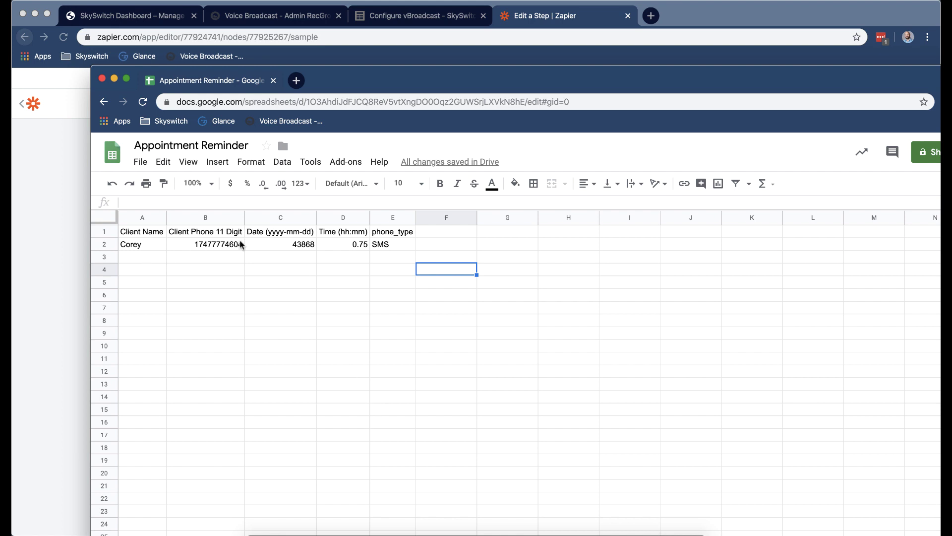
Check C2's raw date 43868 and D2's time 0.75, then open Custom date and time formats.
left_click(304, 247)
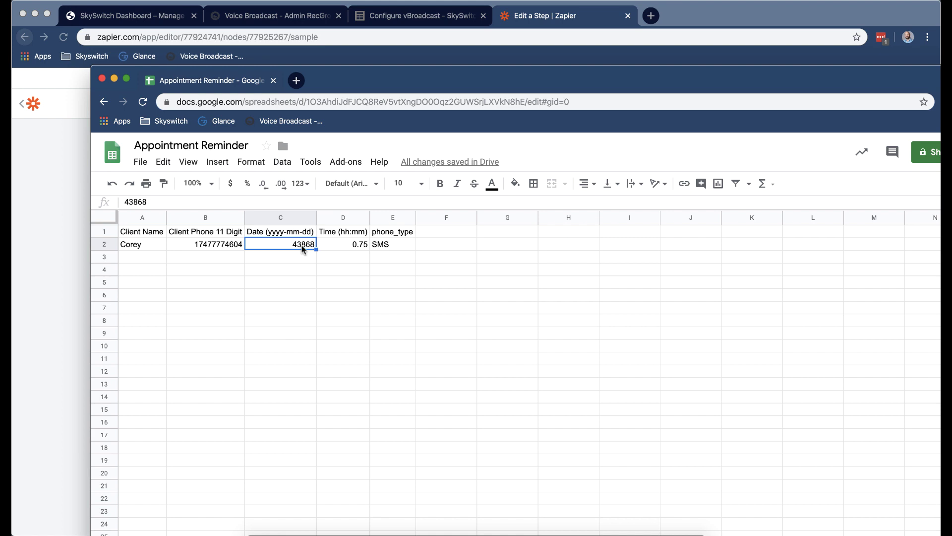
left_click(362, 251)
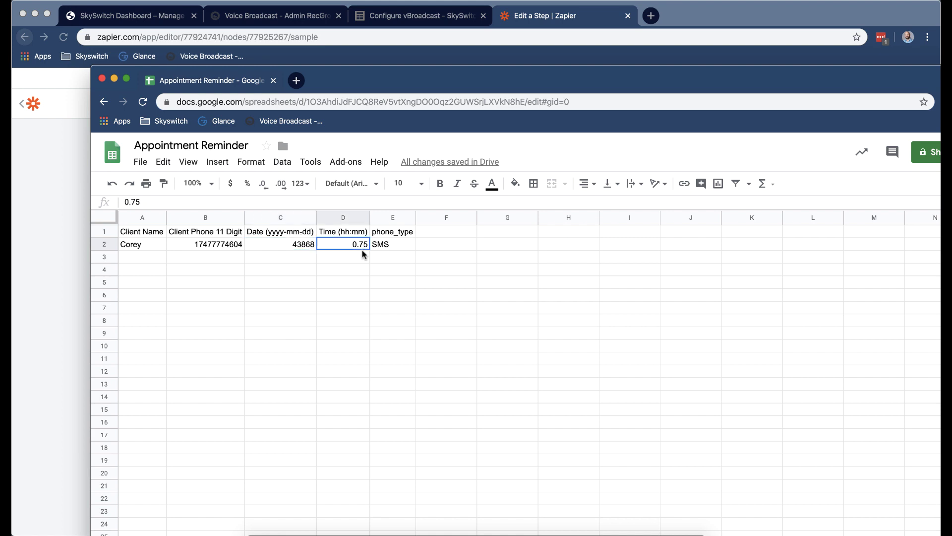
left_click(285, 247)
left_click(251, 162)
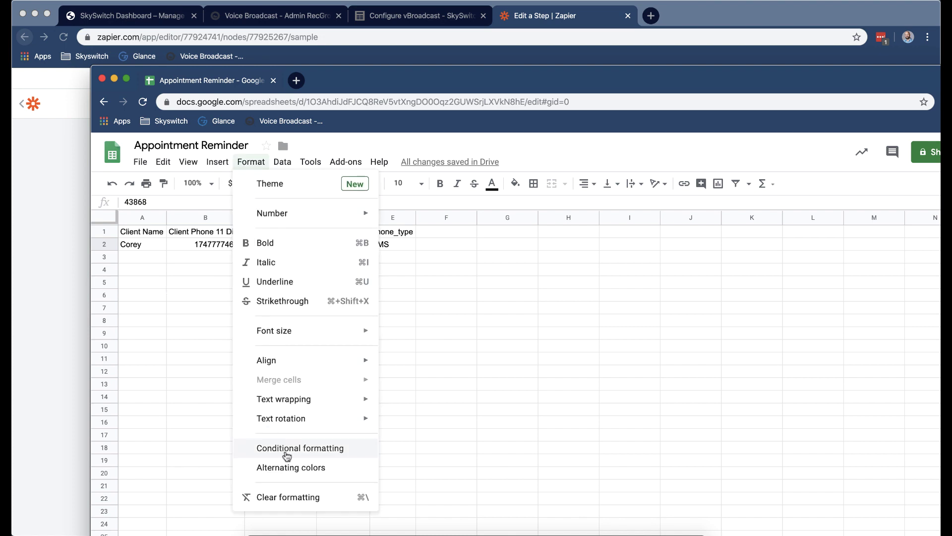
mouse_move(304, 212)
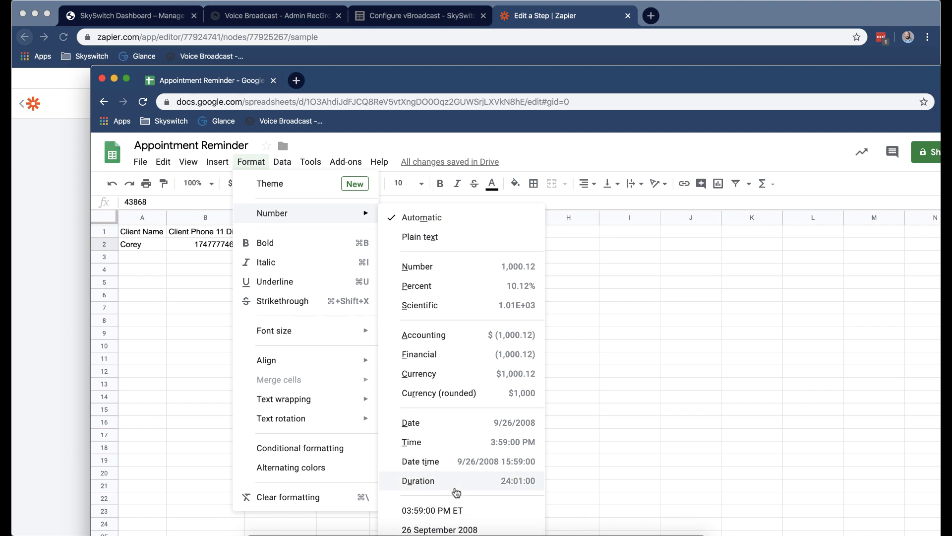
left_click_drag(598, 79, 594, 31)
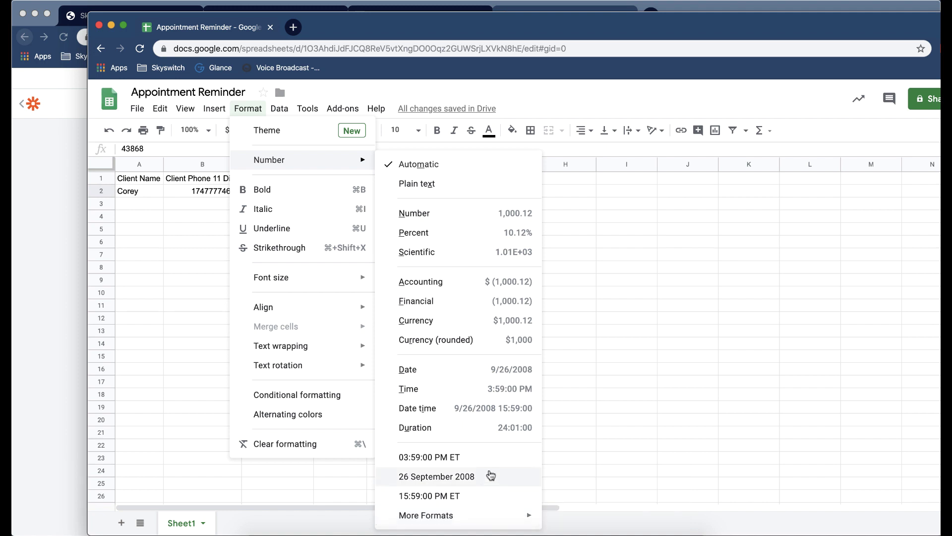
mouse_move(511, 515)
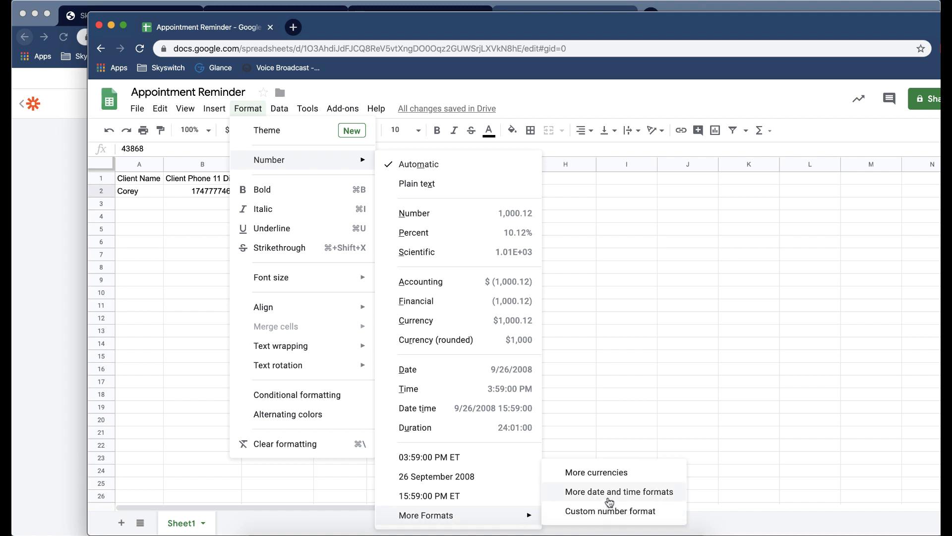
left_click(606, 496)
Clear the existing custom format and start it with a four-digit Year (1930).
double_click(492, 202)
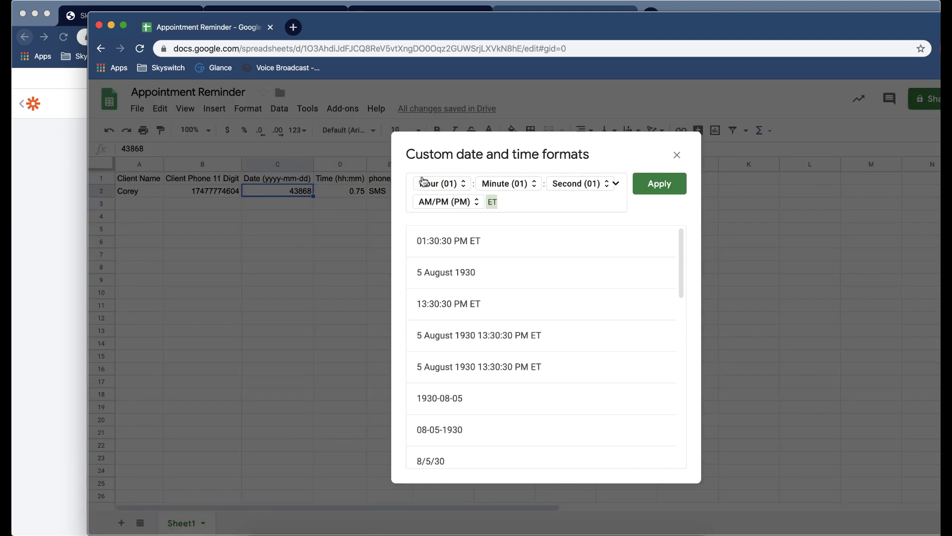
key("BackSpace")
key("BackSpace")
key("BackSpace")
key("BackSpace")
key("BackSpace")
key("BackSpace")
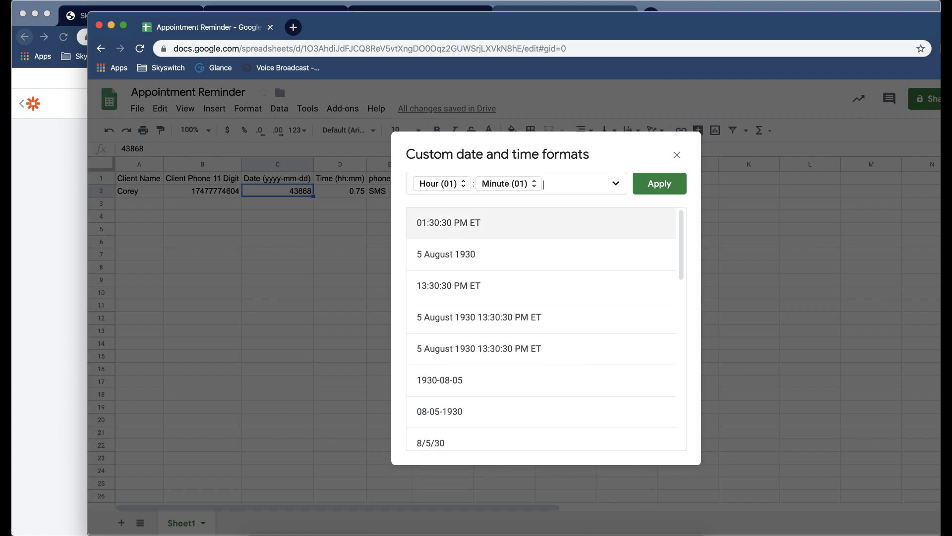
left_click(460, 184)
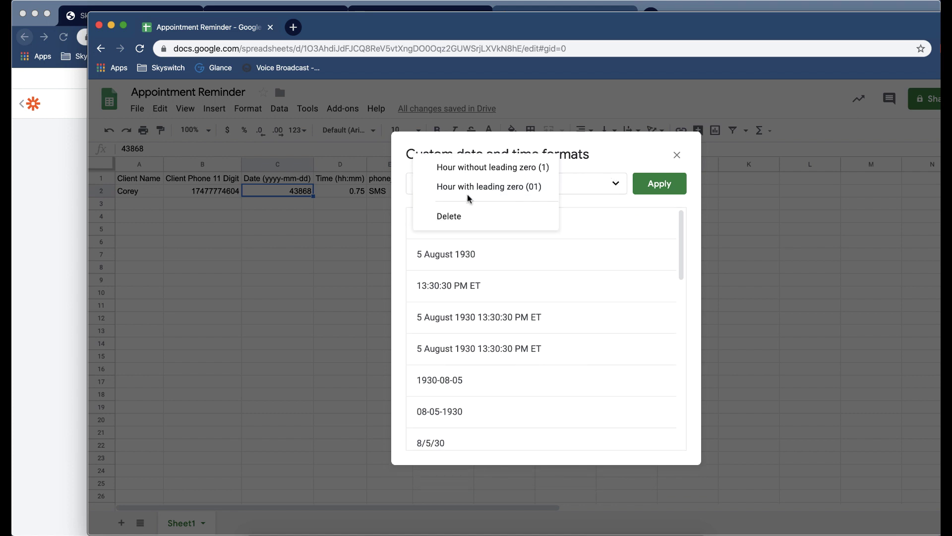
left_click(467, 218)
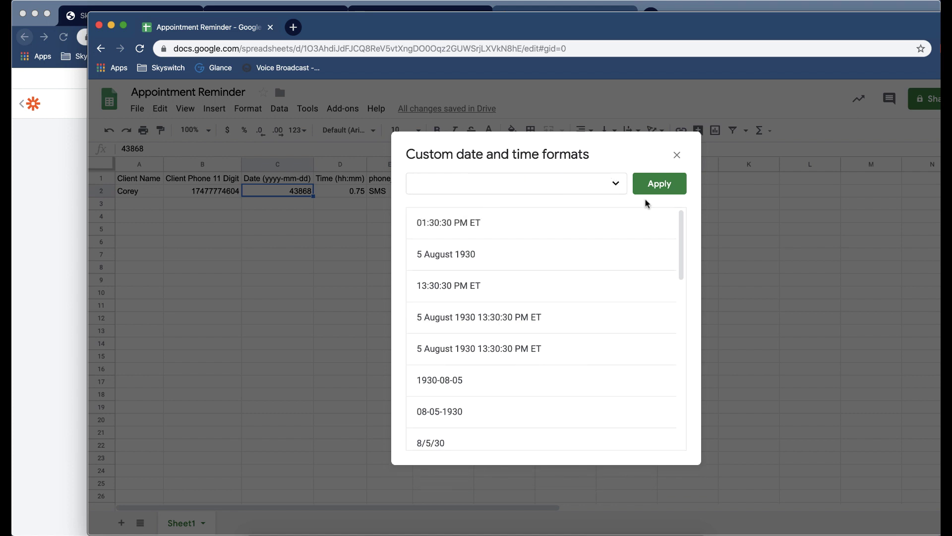
left_click(623, 187)
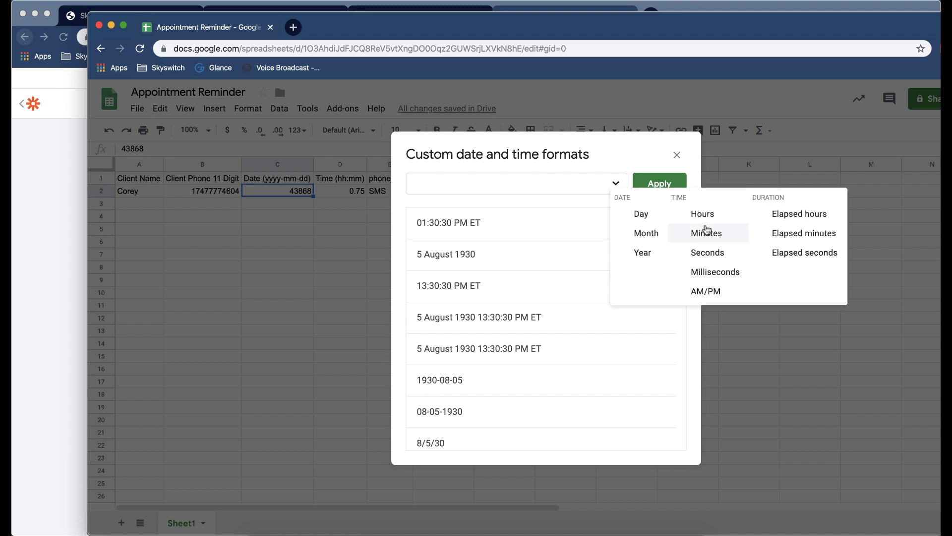
left_click(660, 251)
left_click(431, 182)
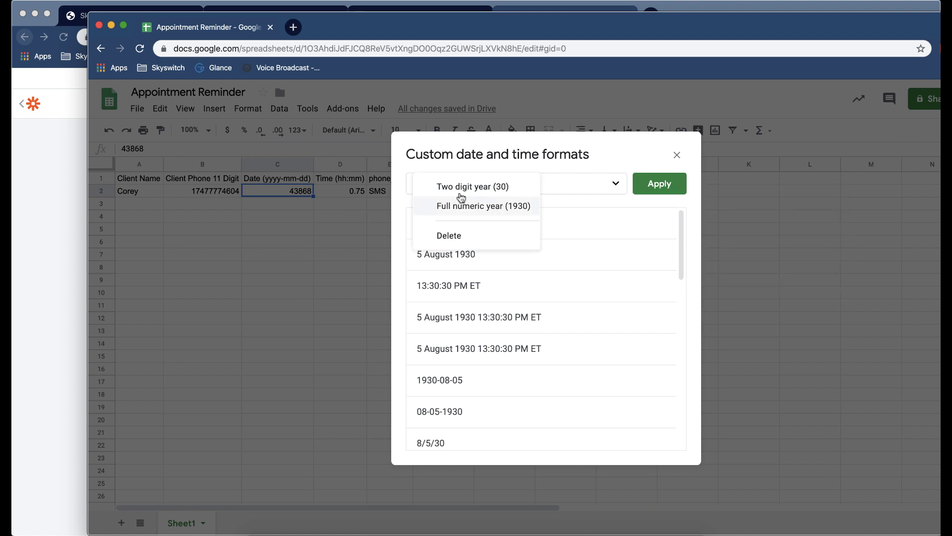
left_click(491, 209)
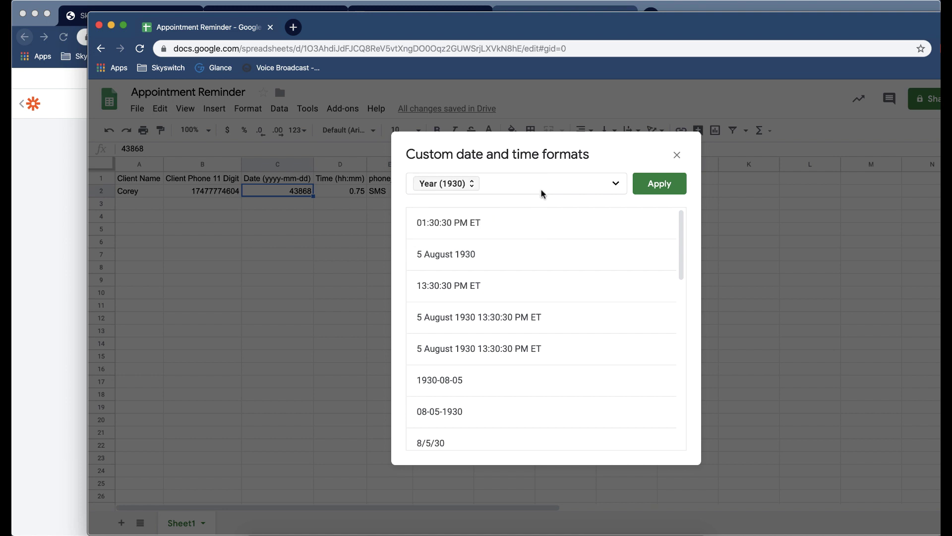
Extend the format to Year-Month(08)-Day(05) with dashes and apply it.
type("-")
left_click(615, 183)
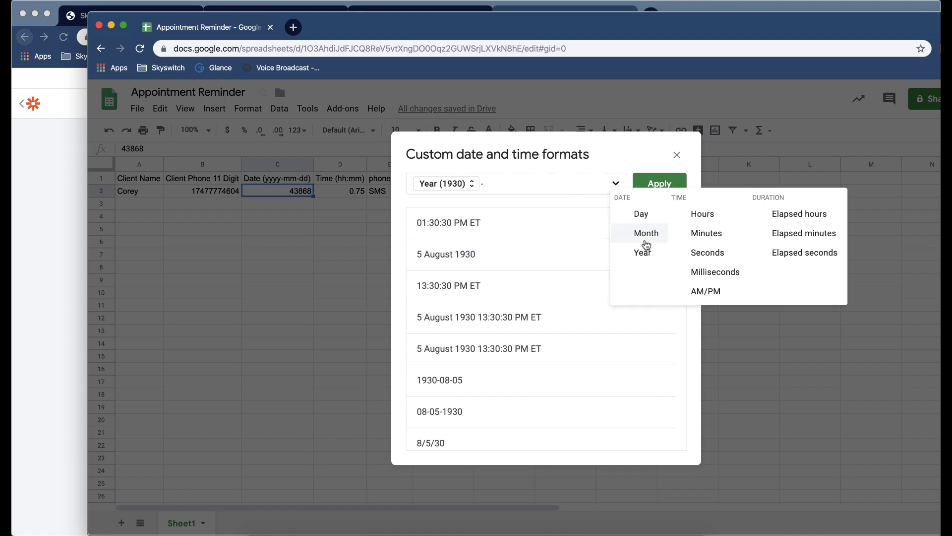
left_click(646, 244)
left_click(536, 189)
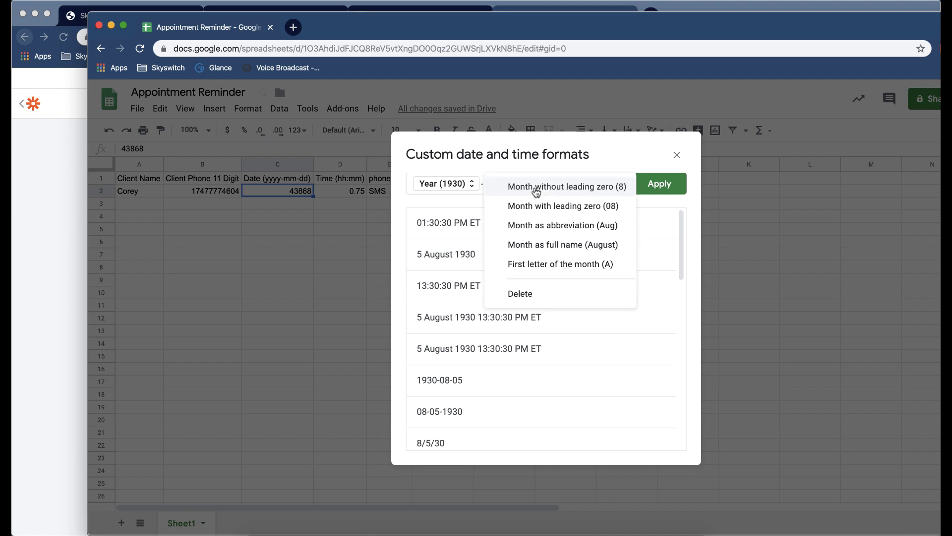
left_click(557, 205)
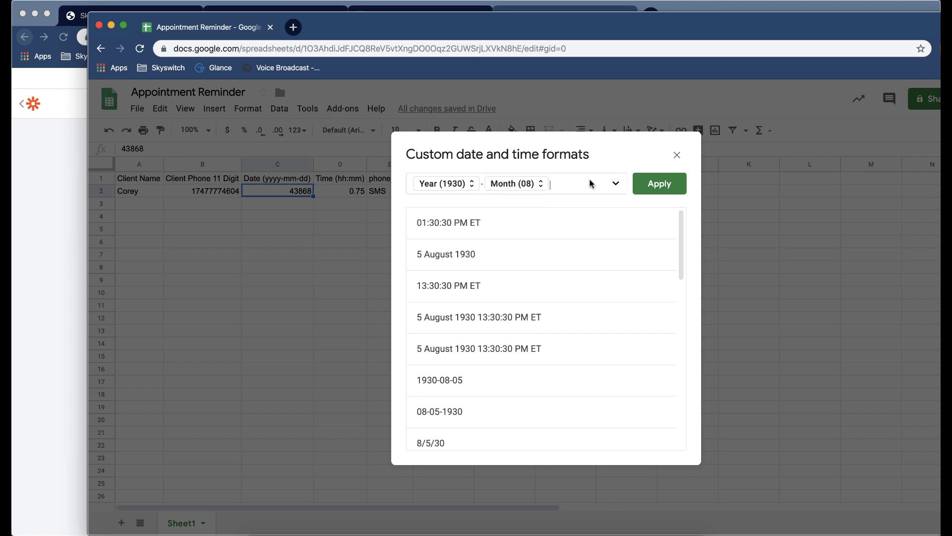
left_click(616, 183)
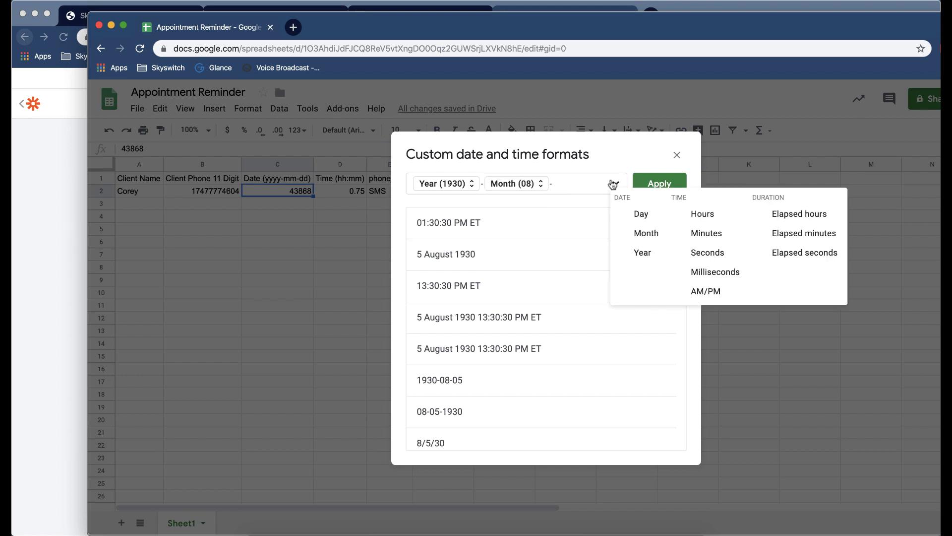
left_click(645, 218)
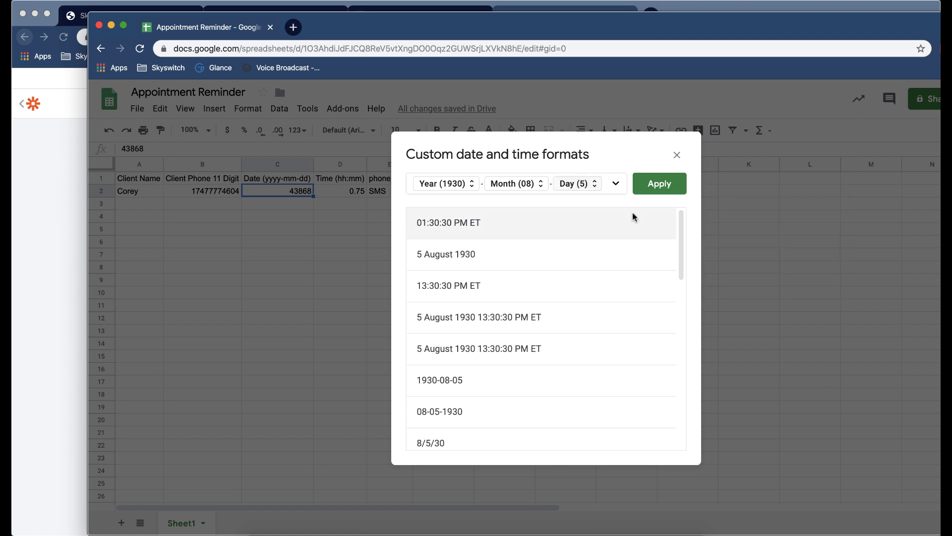
left_click(595, 191)
left_click(592, 210)
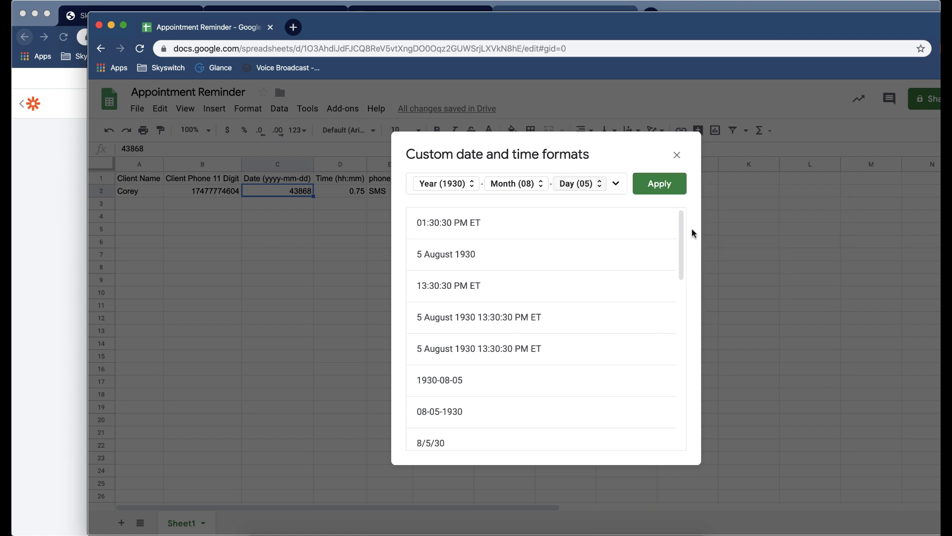
left_click(663, 187)
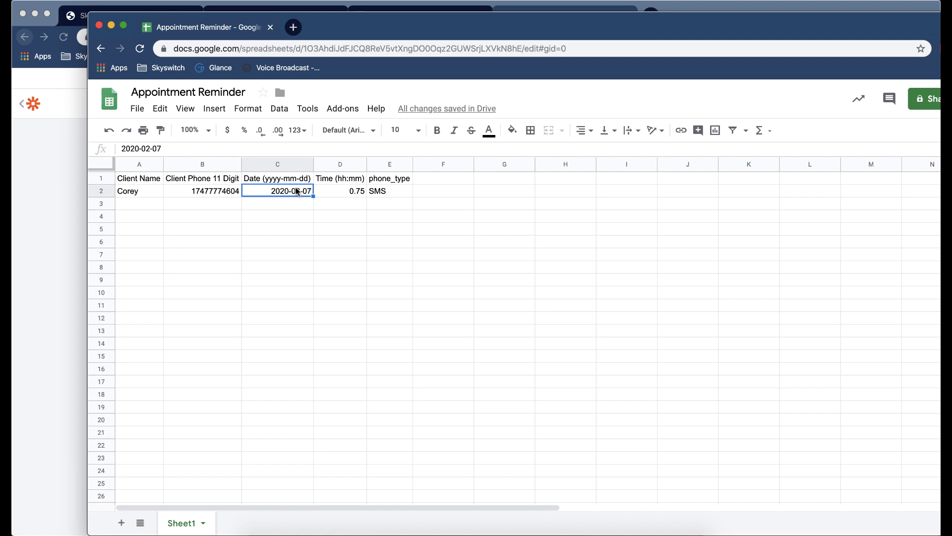
Format the whole Date column C with the 2008-09-26 date style.
left_click(296, 164)
left_click(241, 109)
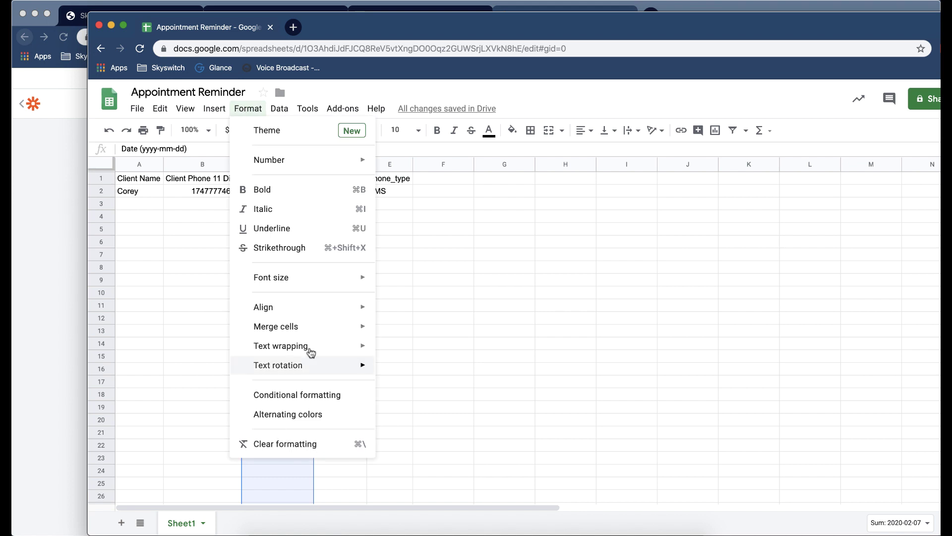
mouse_move(315, 308)
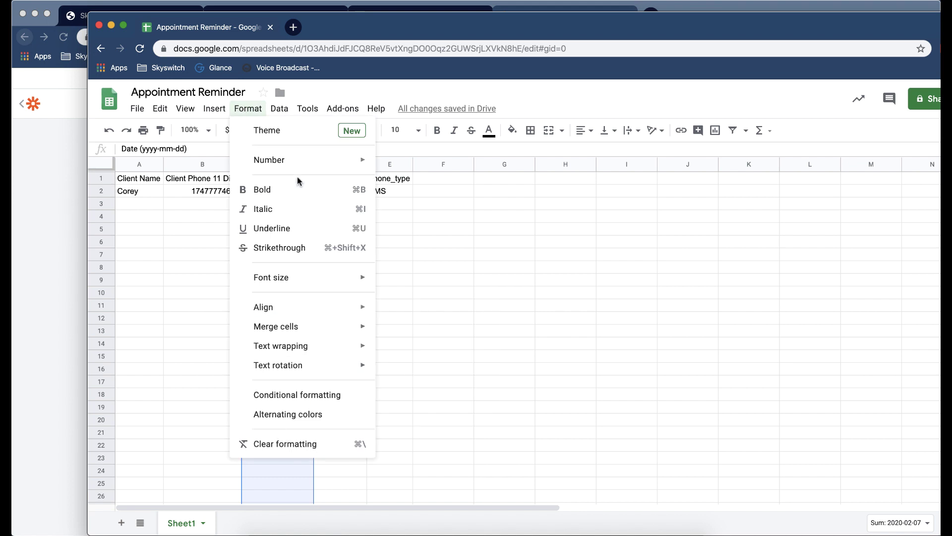
mouse_move(303, 162)
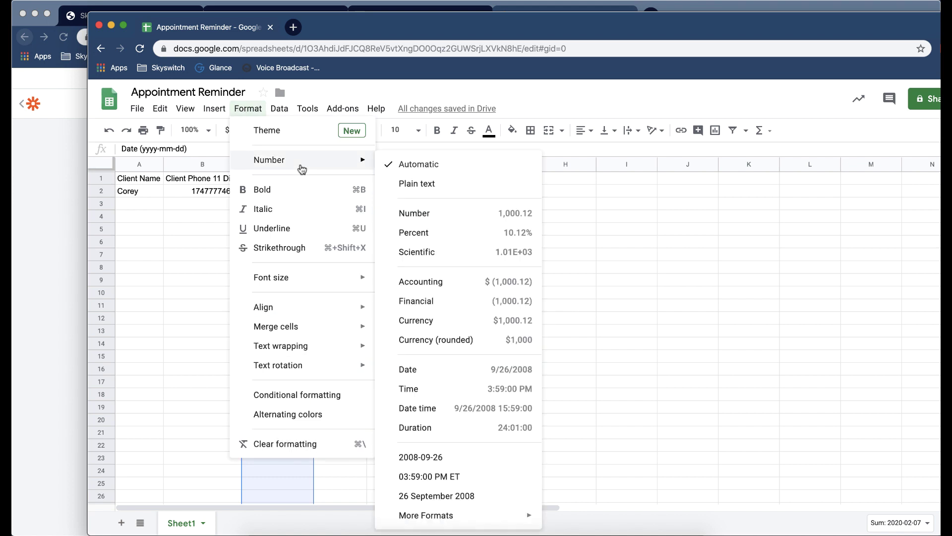
left_click(447, 456)
left_click(477, 396)
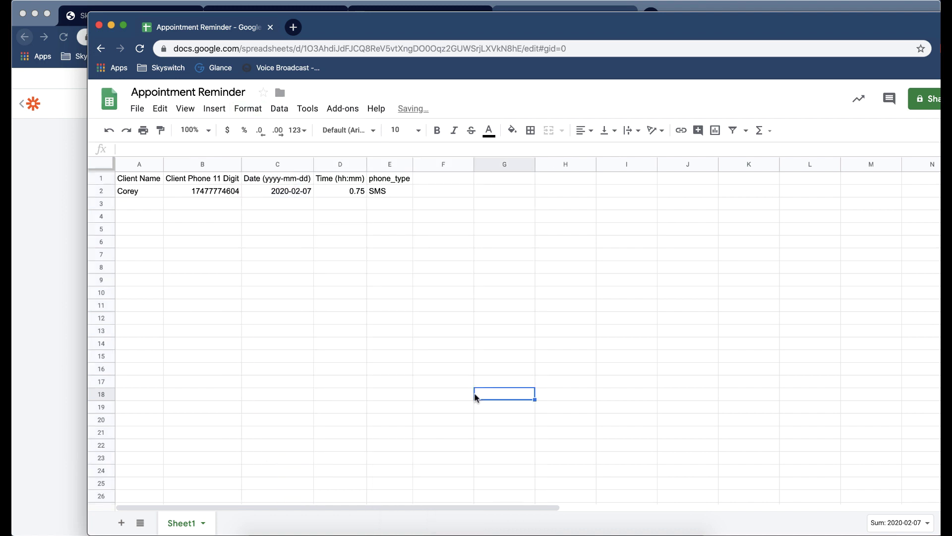
left_click(336, 167)
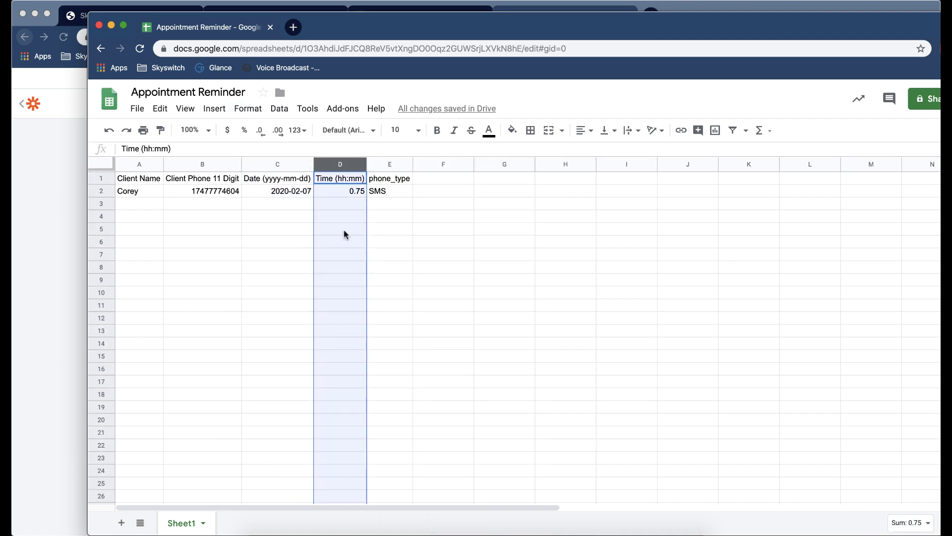
For column D, empty the custom date/time format and add a leading-zero Hour (01).
left_click(247, 109)
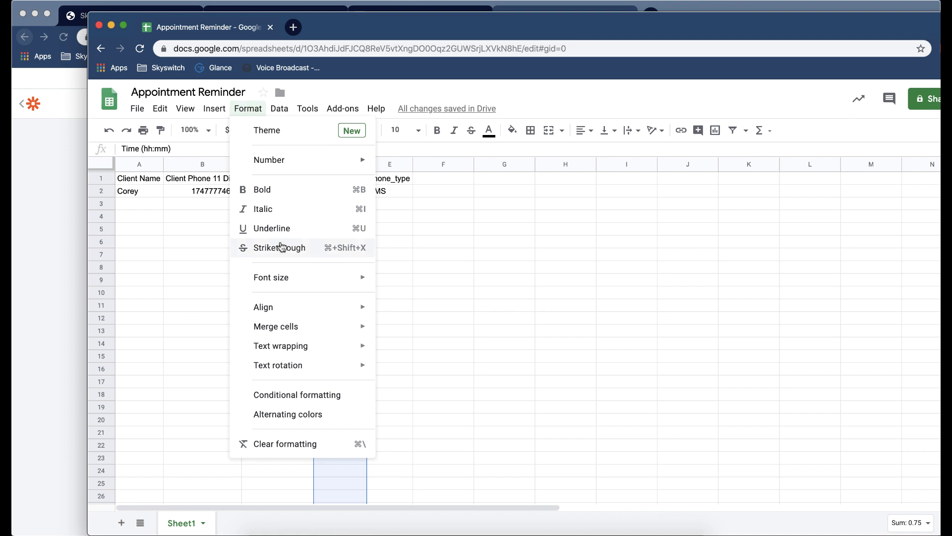
mouse_move(300, 162)
mouse_move(490, 515)
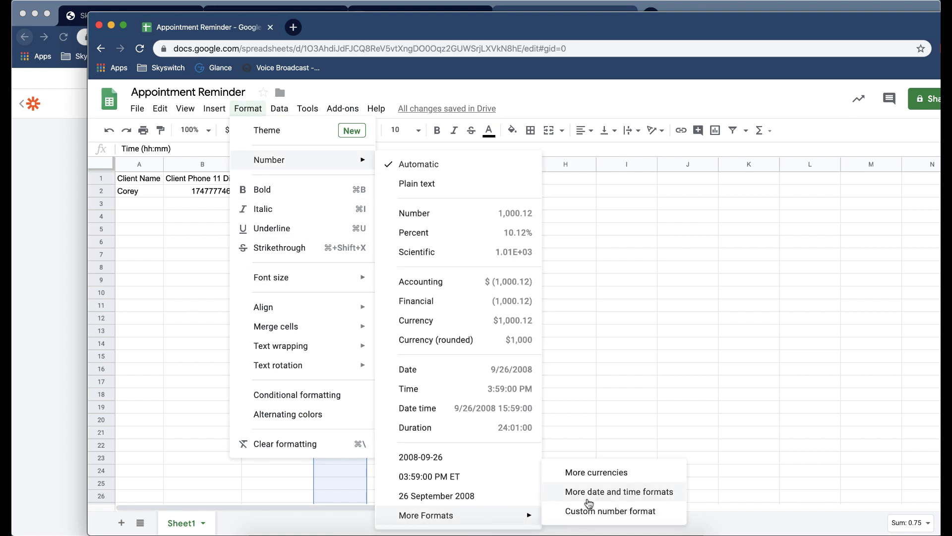
left_click(588, 491)
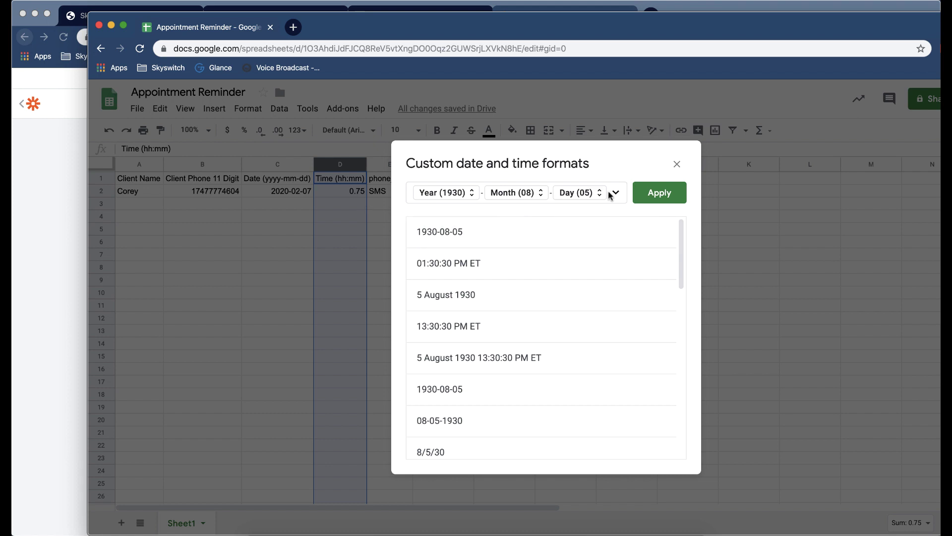
key("BackSpace")
key("BackSpace")
key("BackSpace")
key("BackSpace")
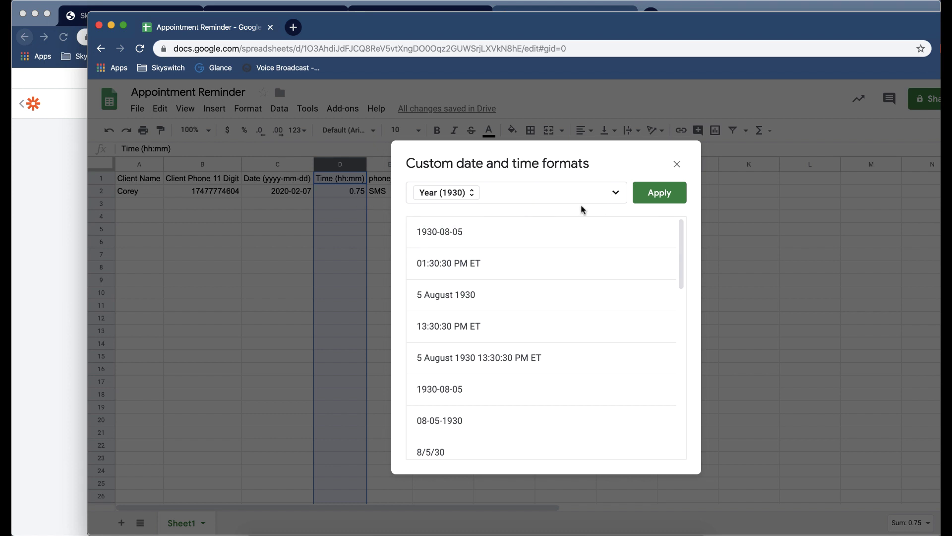
key("BackSpace")
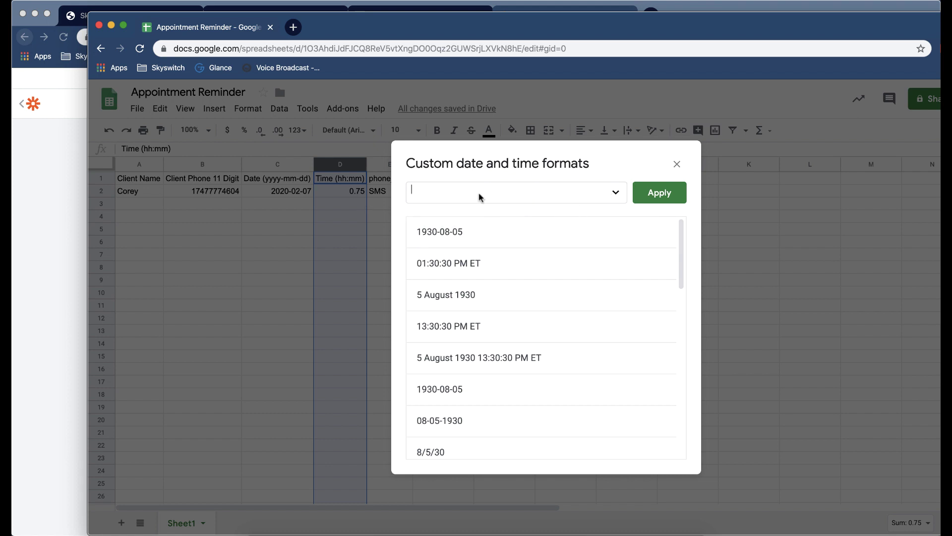
left_click(614, 193)
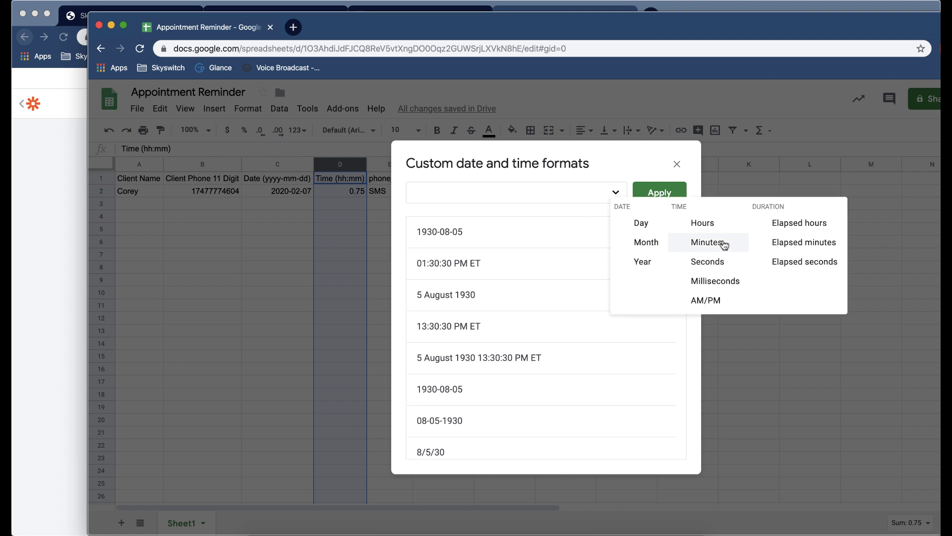
left_click(705, 225)
left_click(445, 195)
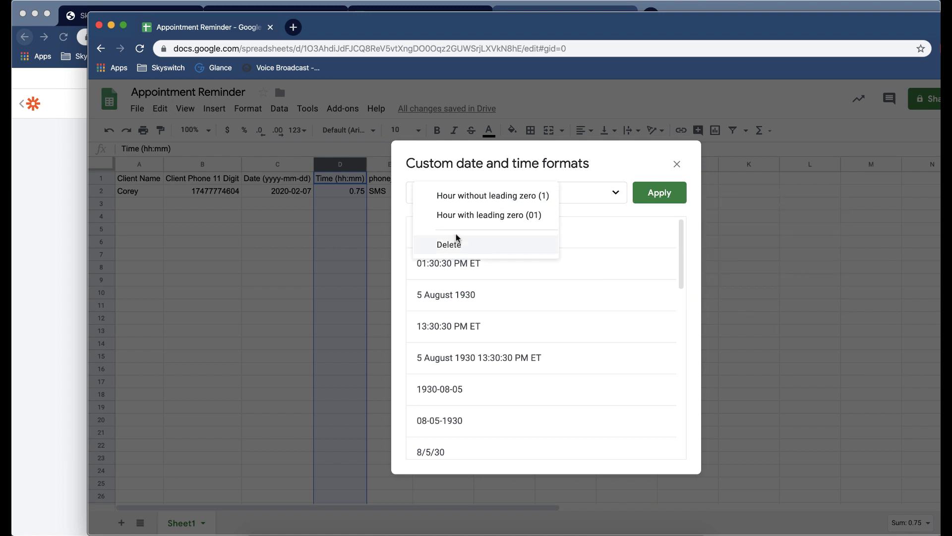
left_click(476, 216)
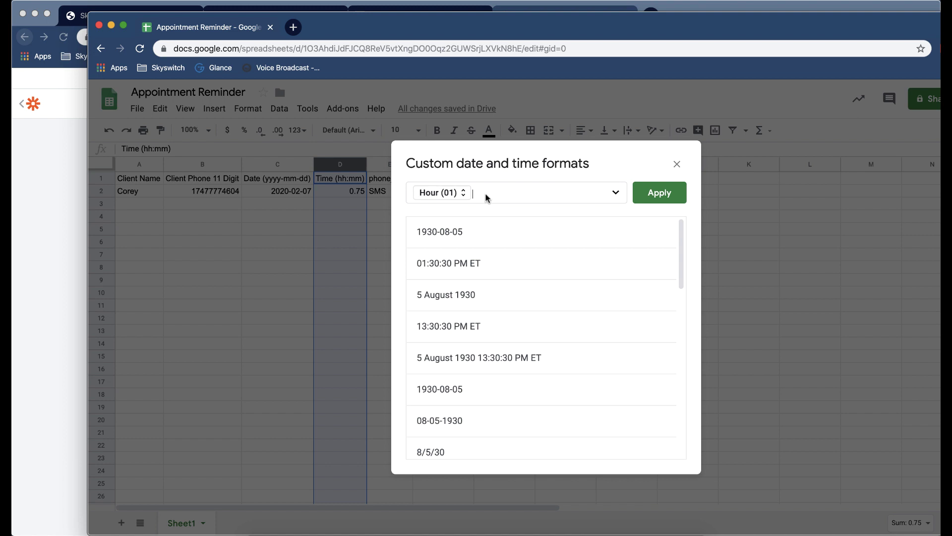
Append ':' and leading-zero Minutes (01), then apply so D2 shows 18:00.
type(":")
left_click(614, 192)
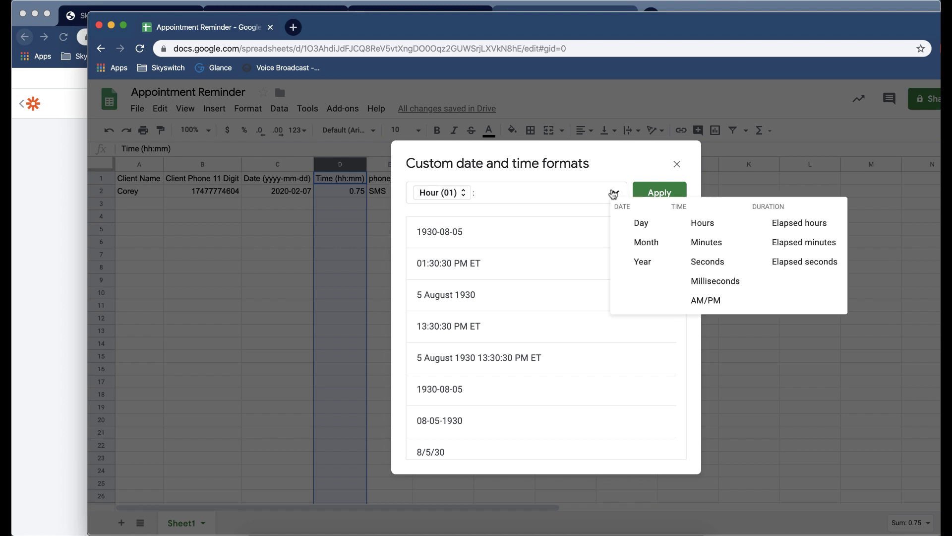
left_click(709, 243)
left_click(518, 194)
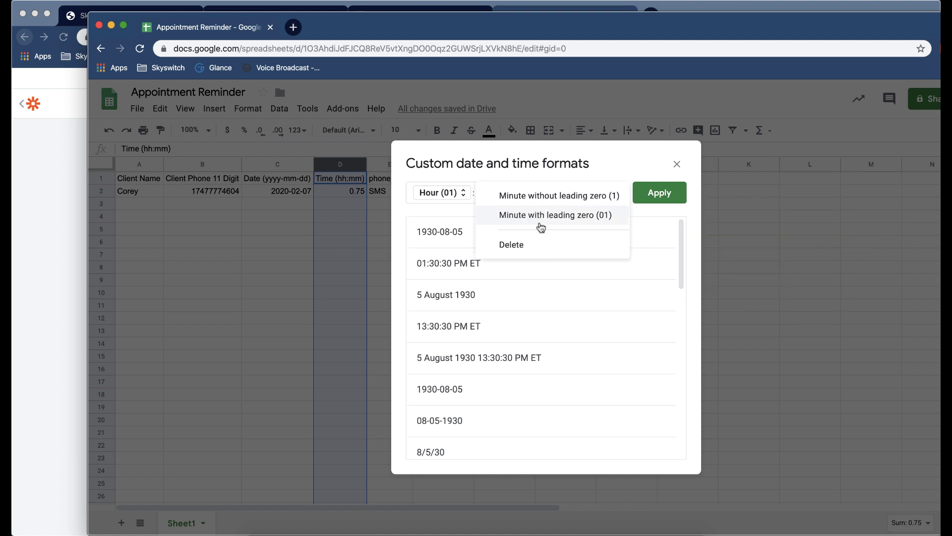
left_click(541, 273)
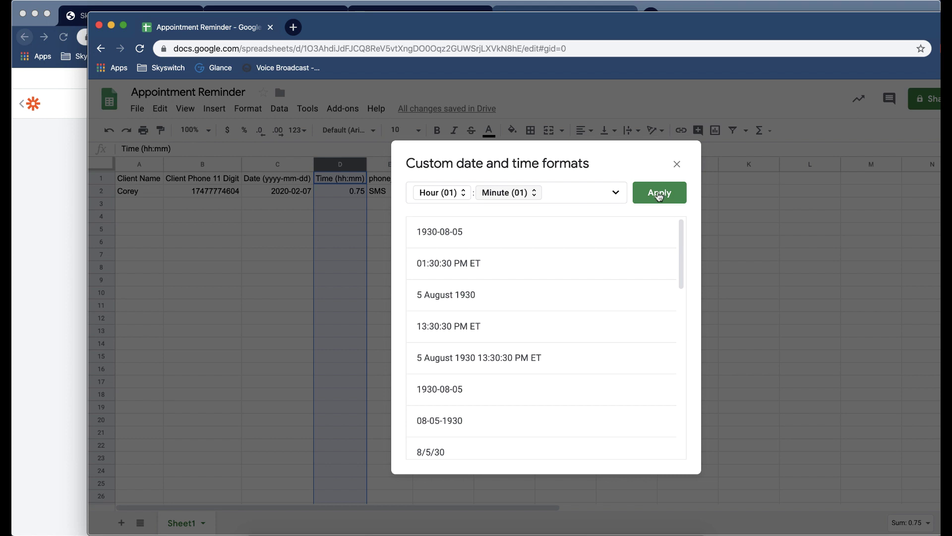
left_click(658, 194)
left_click(492, 281)
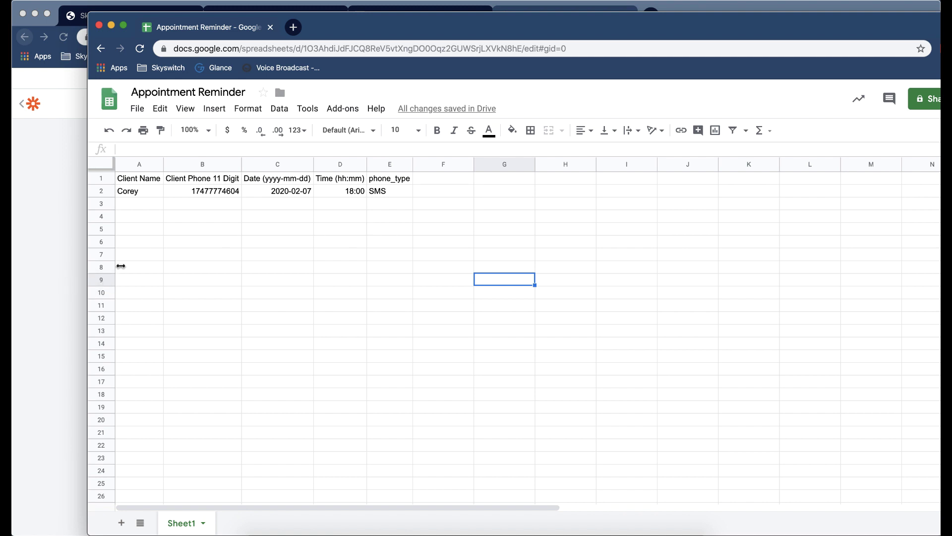
Finish editing the Catch Hook, Text, Create Spreadsheet Row zap and switch it on.
left_click(57, 284)
left_click(473, 378)
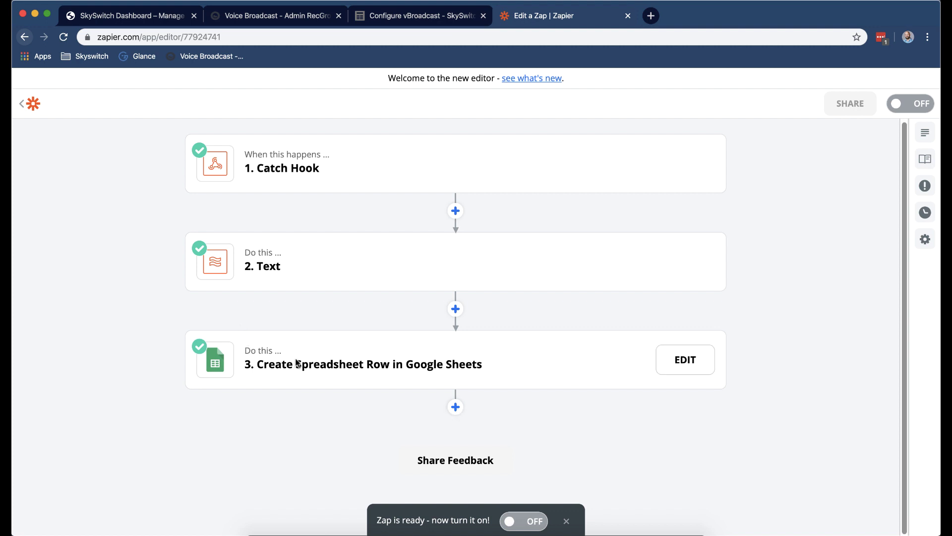
left_click(516, 520)
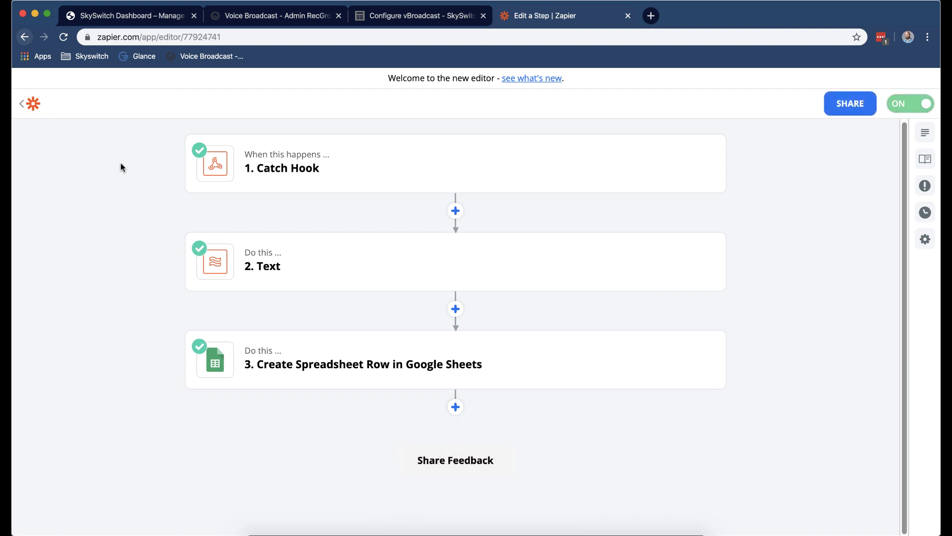
Reopen the switched-on zap from My Zaps and rename it 'Update Google sheet from appointment text'.
left_click(32, 110)
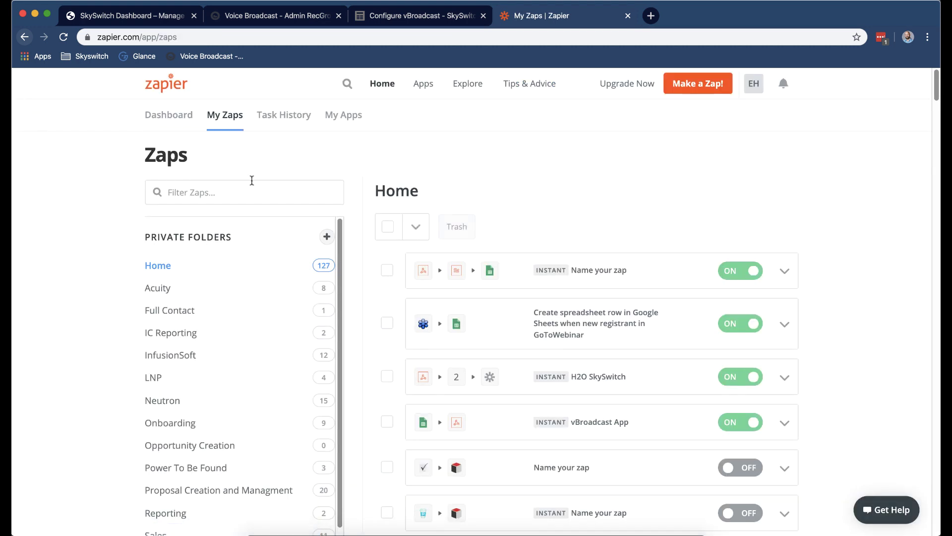
left_click(591, 285)
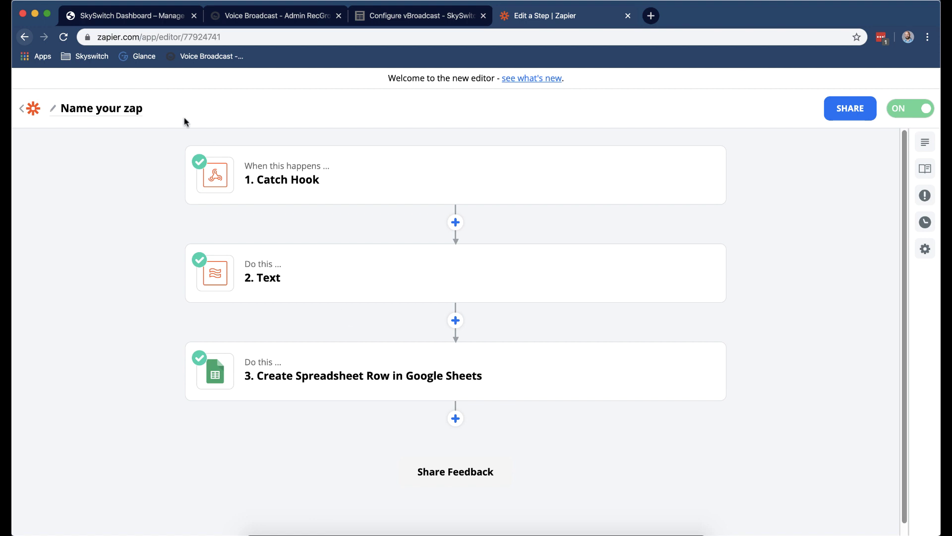
left_click(120, 111)
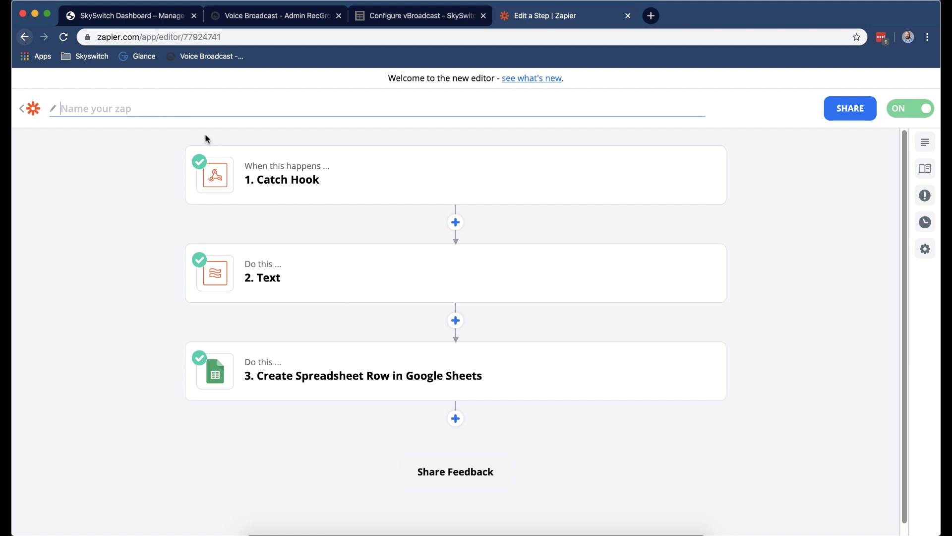
type("Update Go")
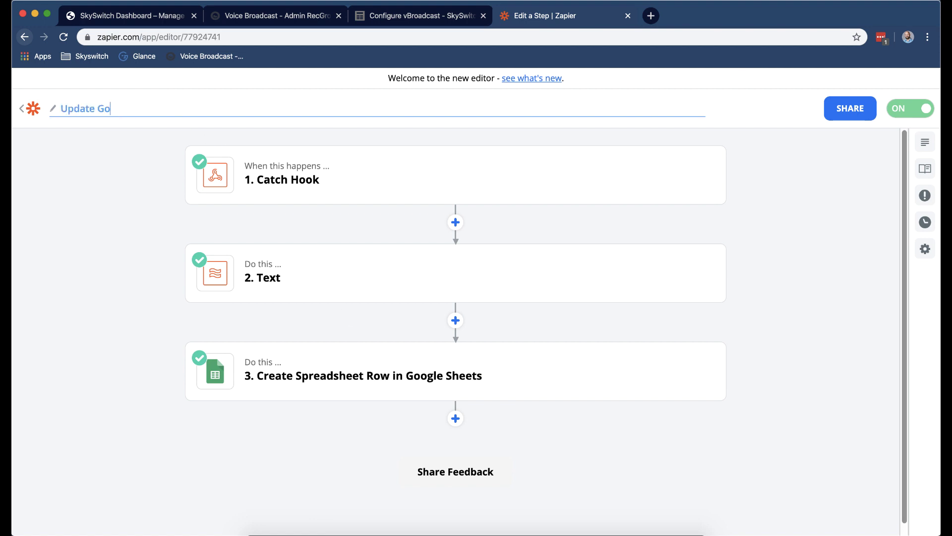
type("ogle sheet from appointmet")
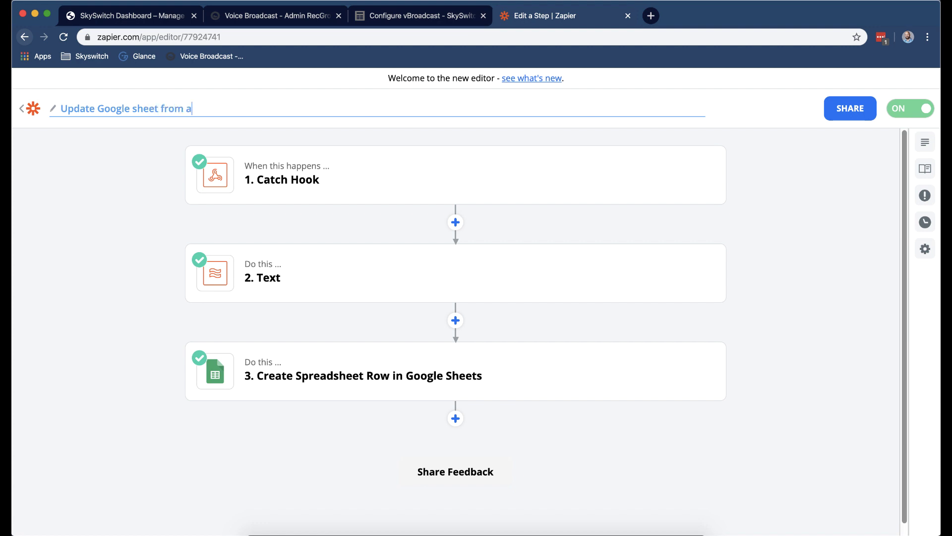
type("nt text")
left_click(70, 156)
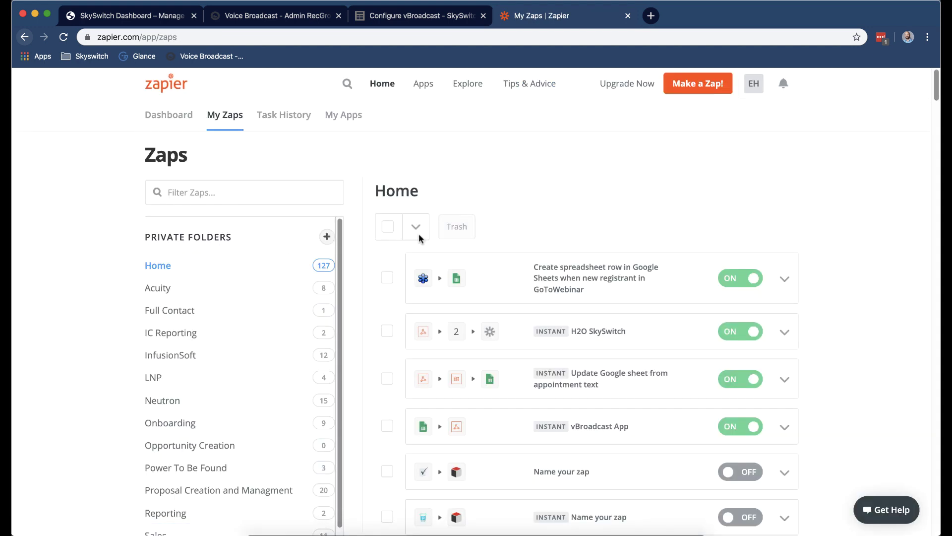
Start a new zap with a Google Sheets 'New or Updated Spreadsheet Row' trigger.
scroll(595, 202, "down", 1)
scroll(557, 179, "up", 1)
left_click(687, 94)
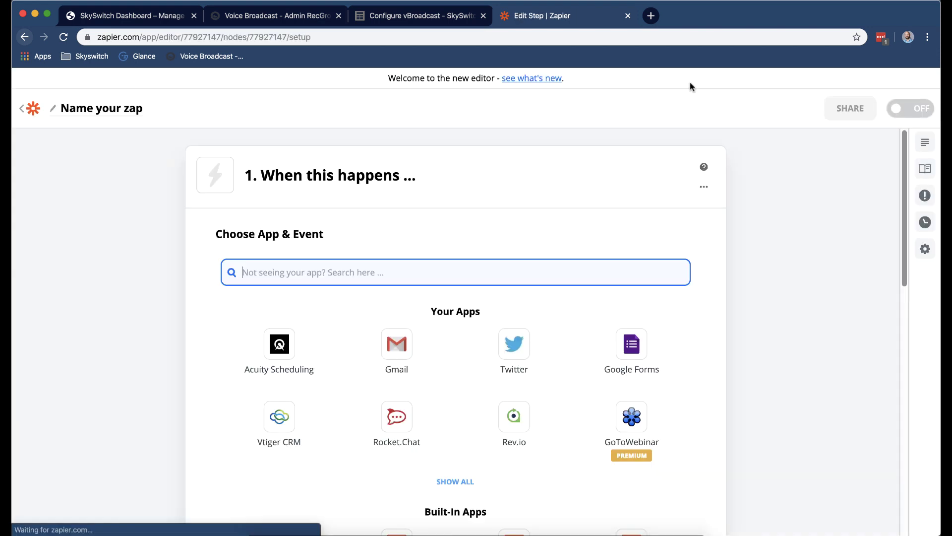
type("goog")
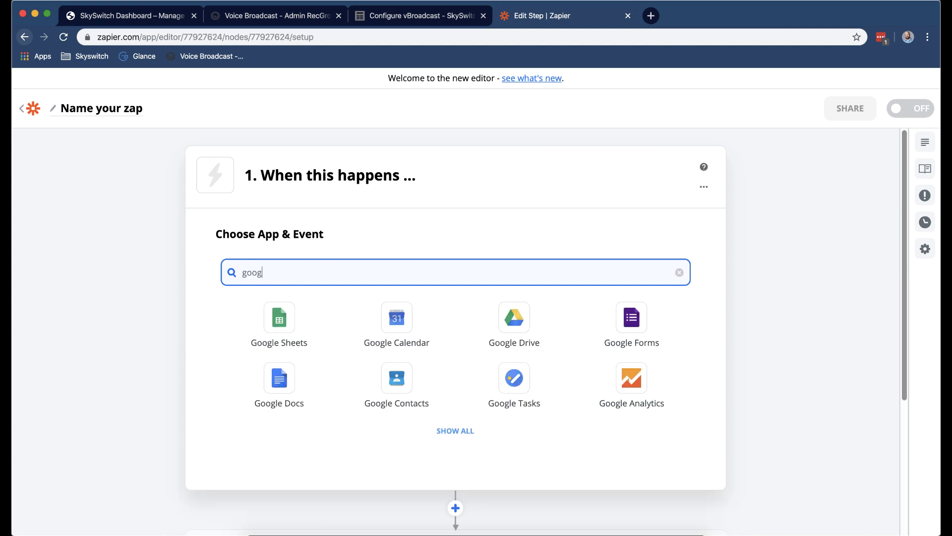
left_click(226, 310)
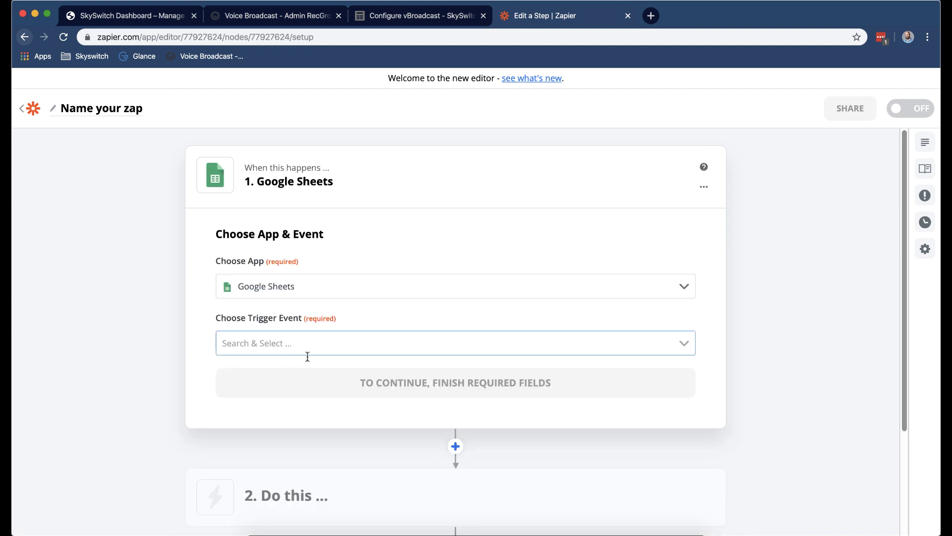
left_click(358, 347)
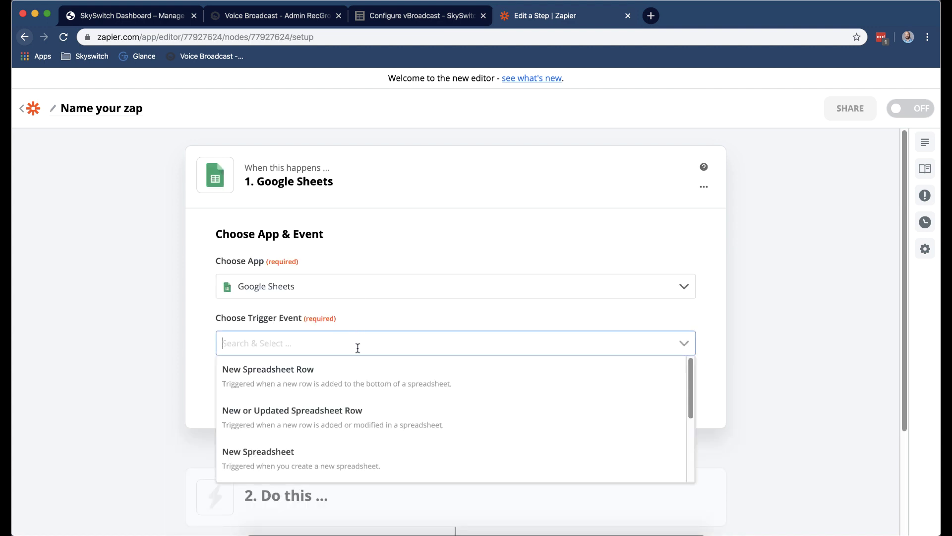
left_click(382, 425)
left_click(489, 386)
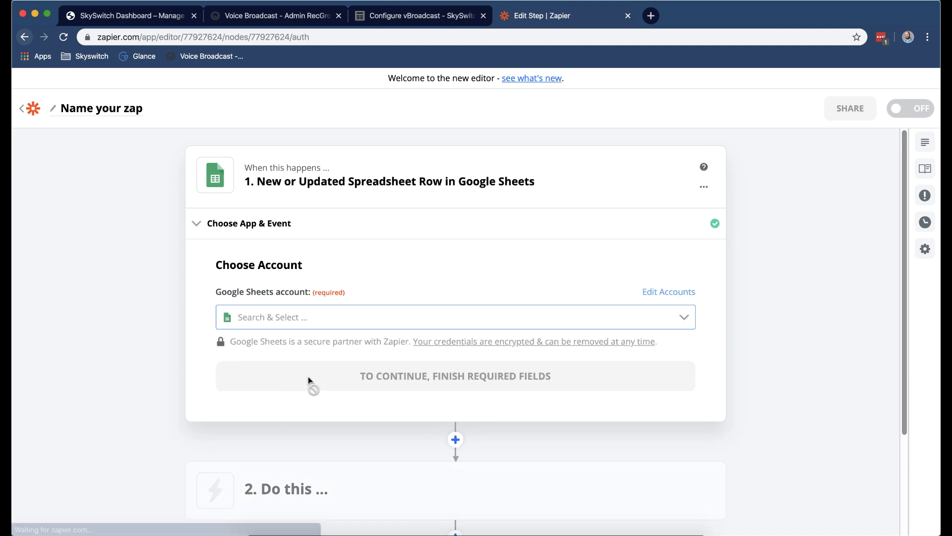
Point the trigger at the Appointment Reminder spreadsheet, Sheet1, keeping any_column as trigger column.
left_click(354, 321)
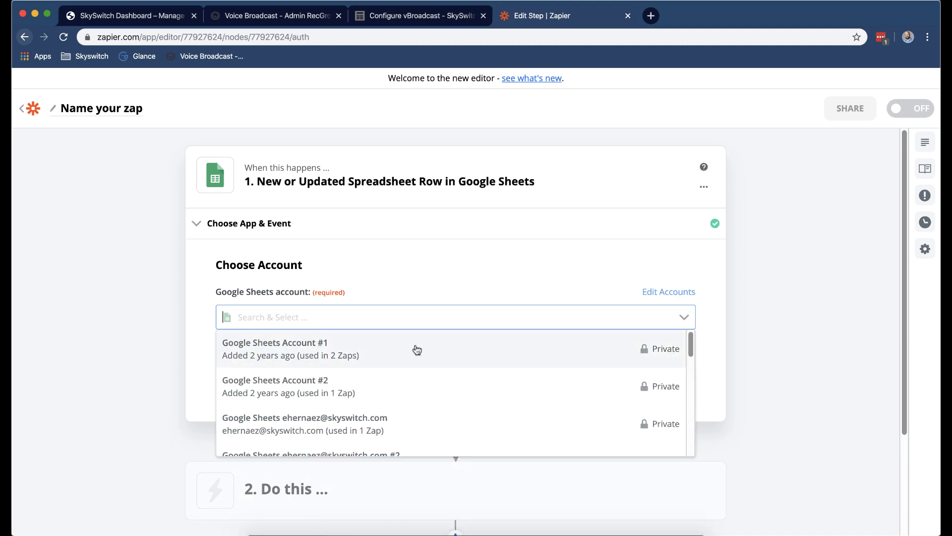
scroll(442, 397, "down", 5)
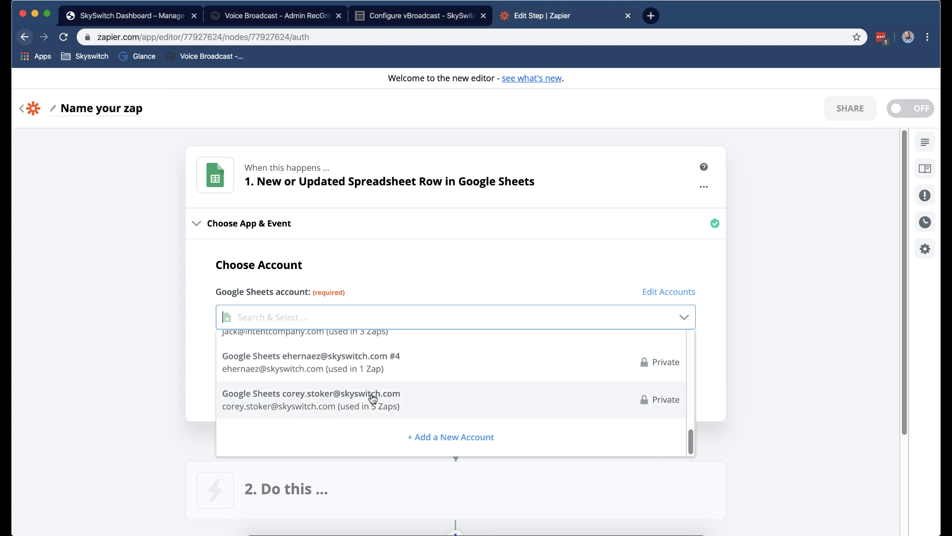
left_click(377, 400)
left_click(411, 387)
left_click(334, 390)
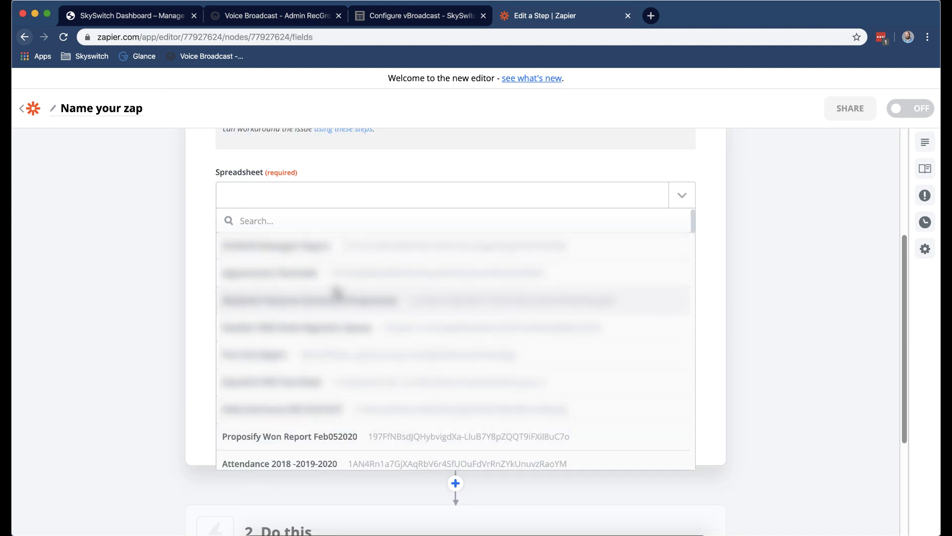
left_click(333, 277)
left_click(322, 253)
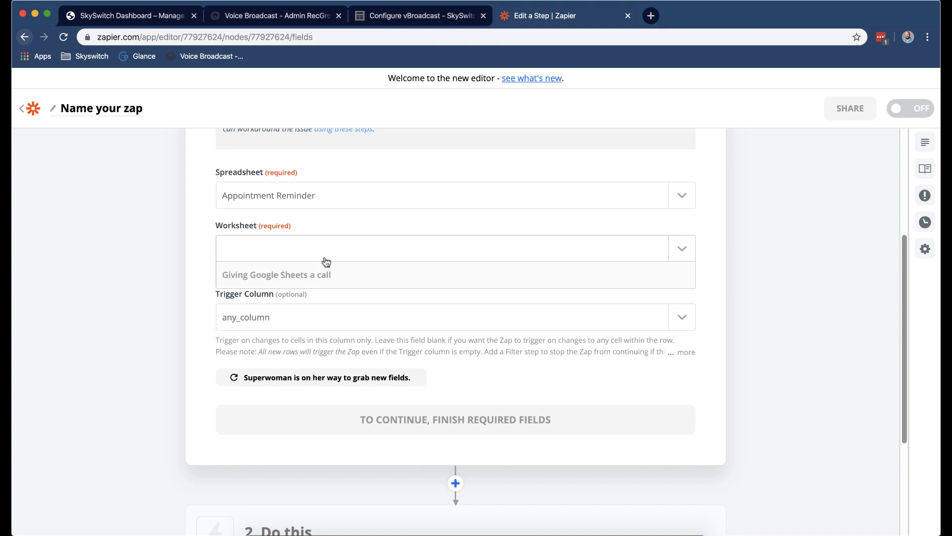
left_click(325, 298)
left_click(311, 319)
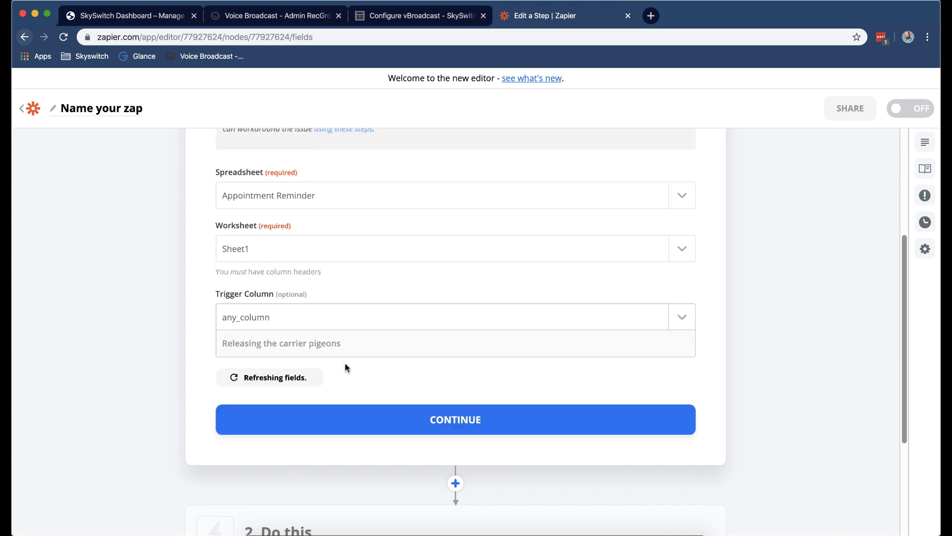
left_click(87, 303)
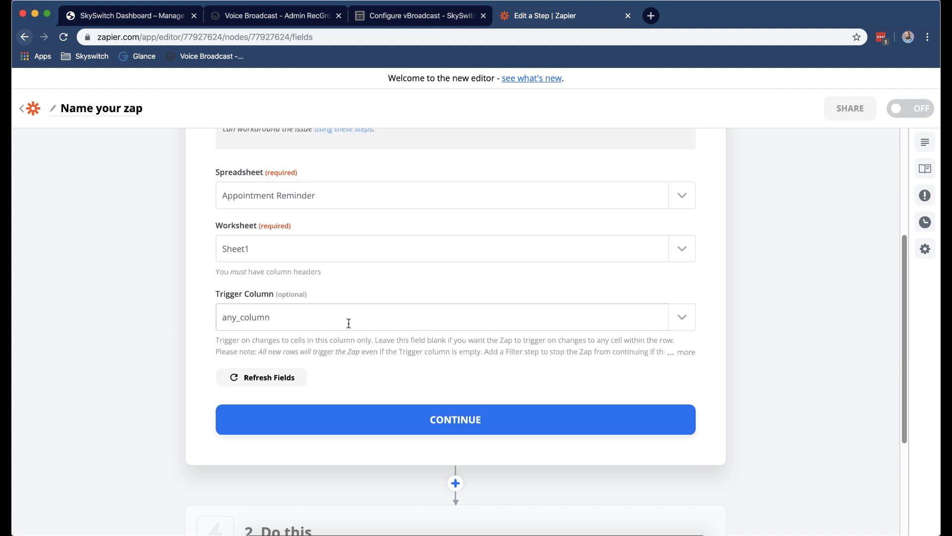
left_click(332, 421)
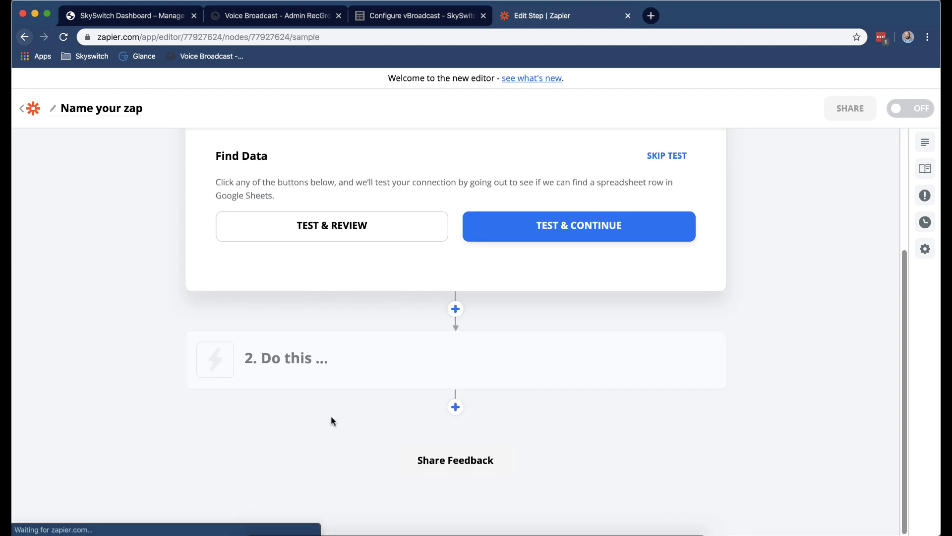
Test the trigger, review sample Spreadsheet Row A, and finish the trigger step.
left_click(333, 235)
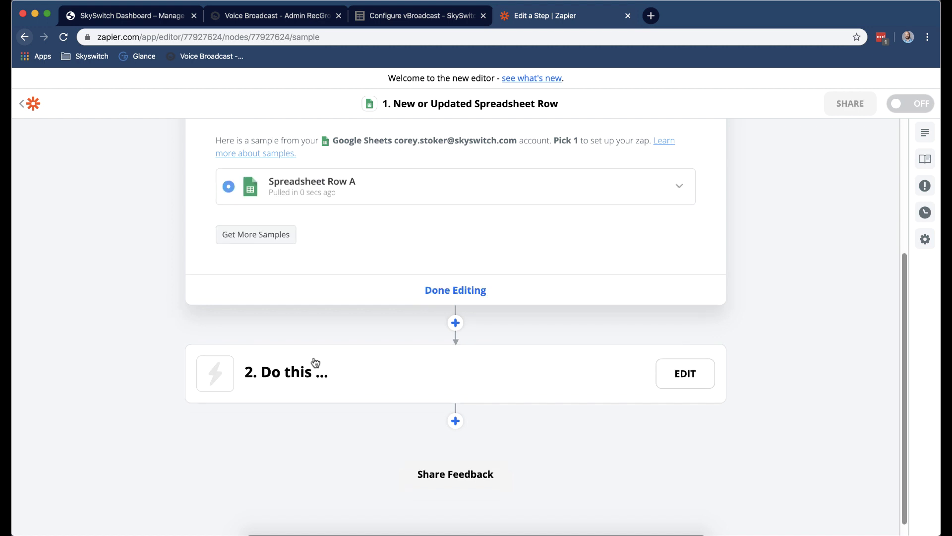
left_click(416, 191)
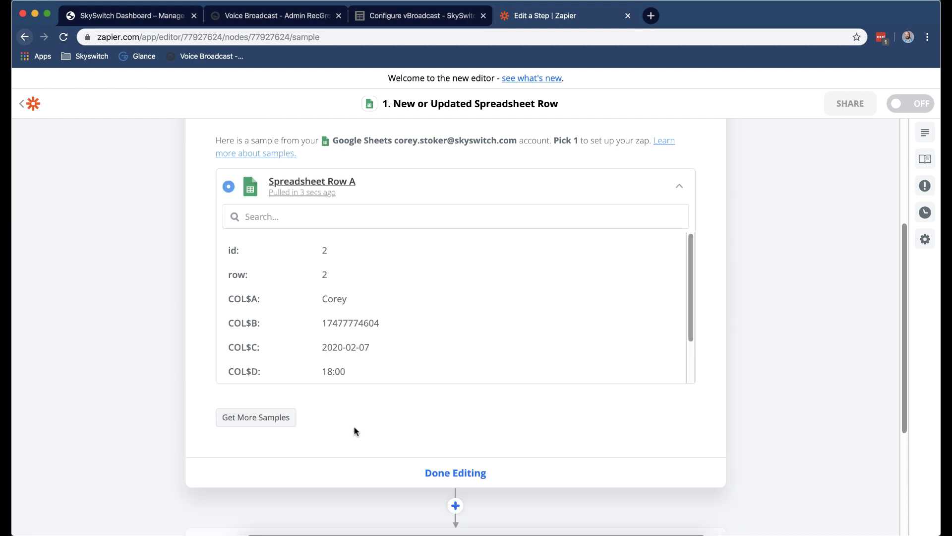
scroll(355, 430, "down", 1)
left_click(447, 441)
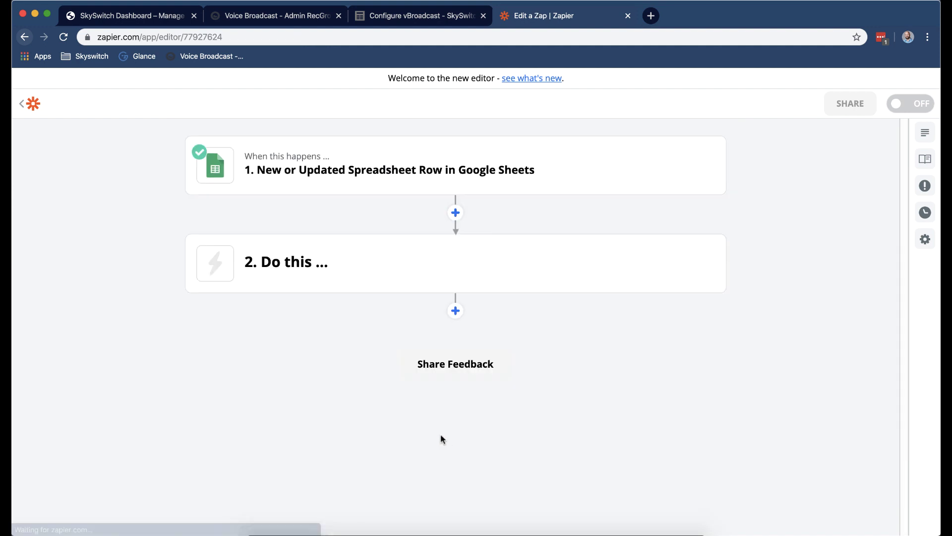
Add a Webhooks by Zapier POST action step with a Json payload type.
left_click(354, 258)
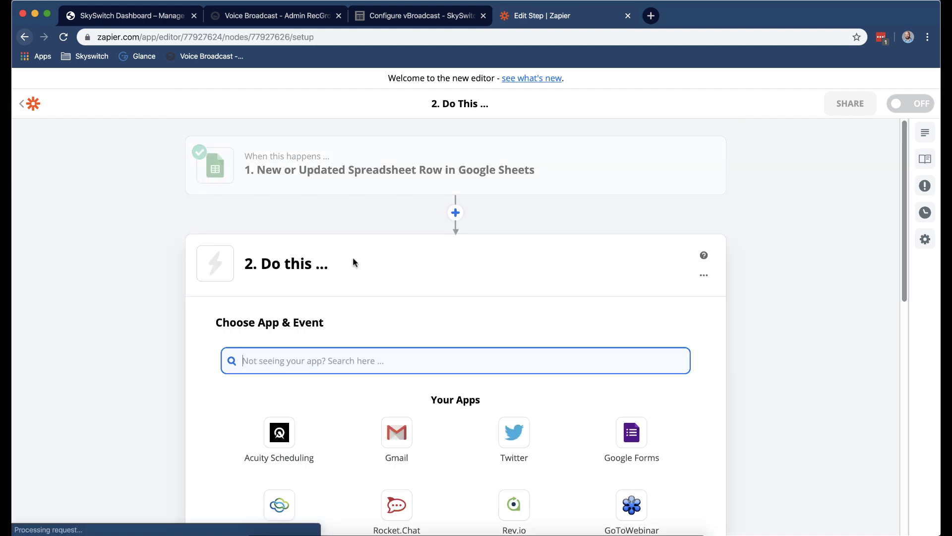
type("webhoo")
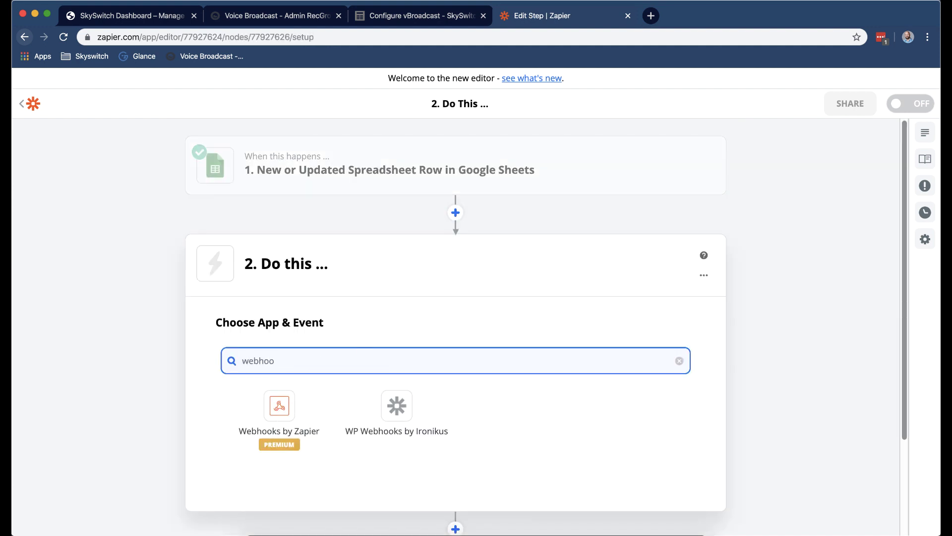
left_click(267, 423)
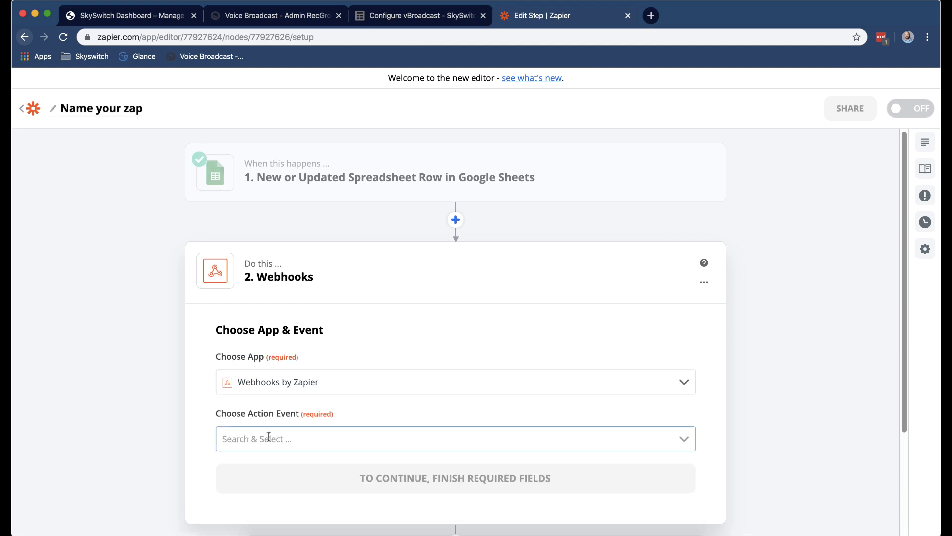
left_click(302, 431)
scroll(304, 471, "down", 2)
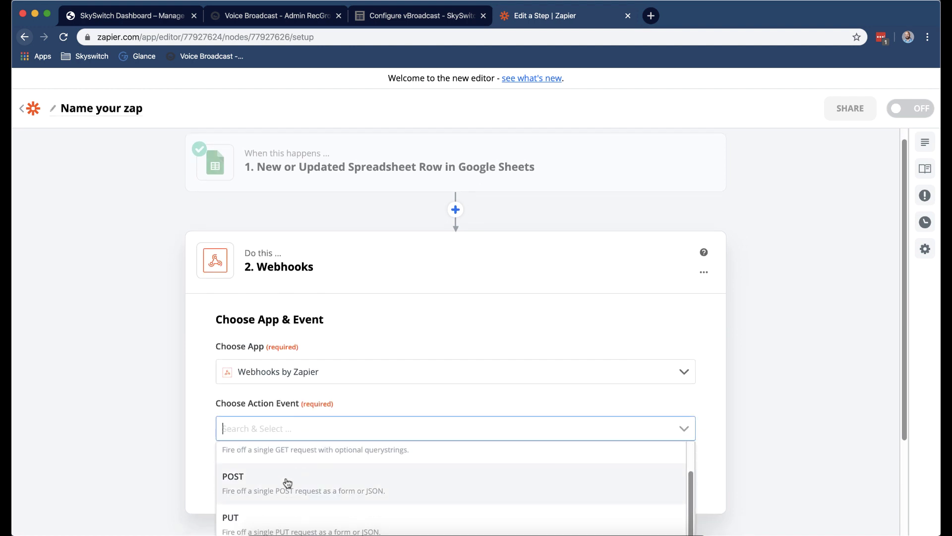
left_click(288, 482)
left_click(378, 471)
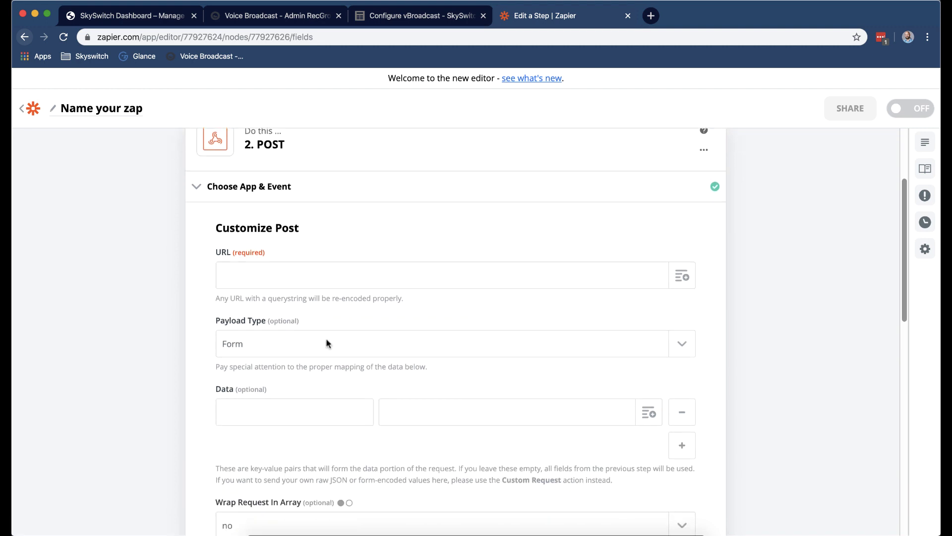
left_click(359, 337)
left_click(289, 422)
Add extra Data rows and enter keys token, name and phone_number.
left_click(675, 444)
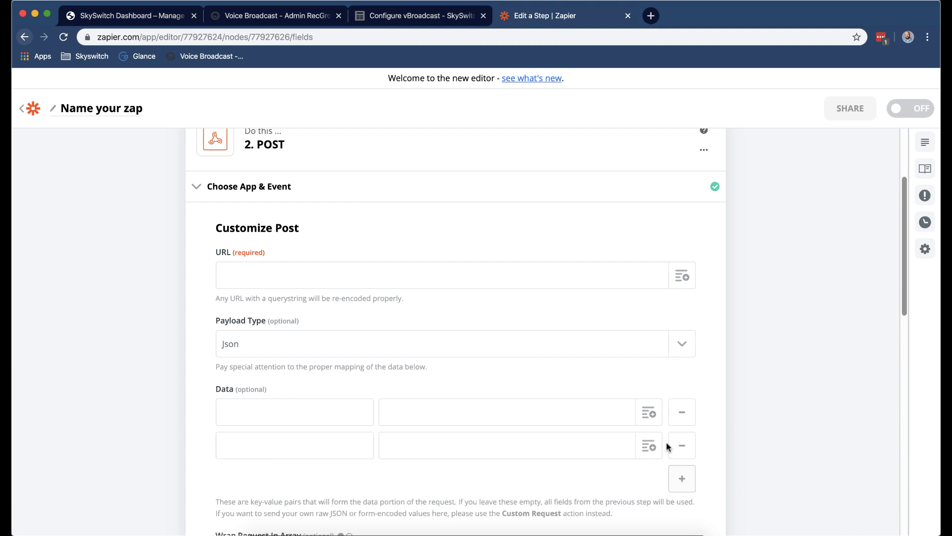
left_click(681, 477)
scroll(675, 436, "down", 3)
left_click(682, 372)
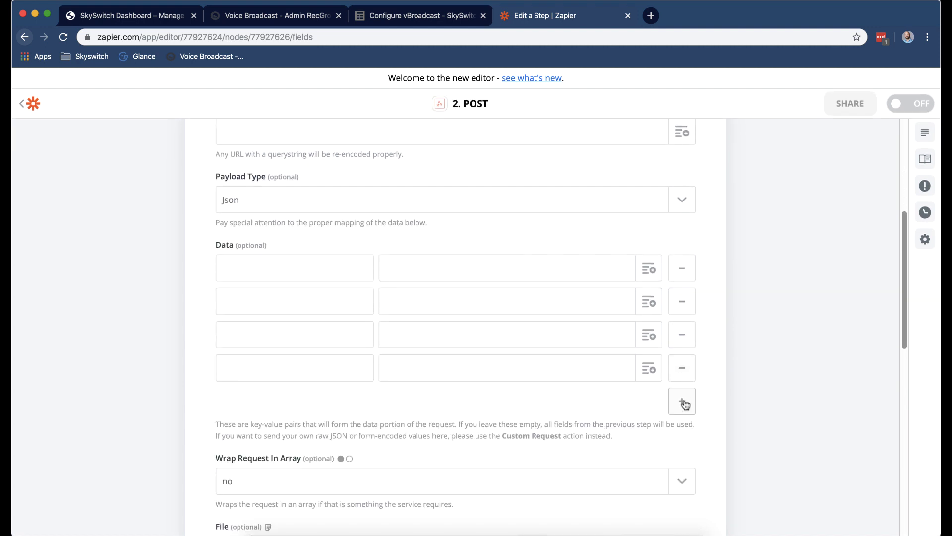
left_click(685, 404)
left_click(274, 270)
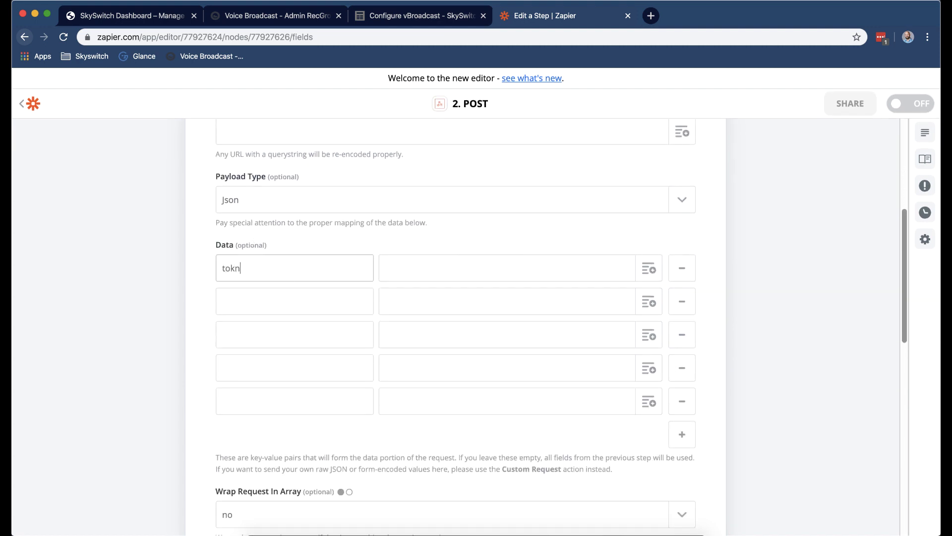
type("token")
left_click(291, 294)
type("name")
left_click(250, 340)
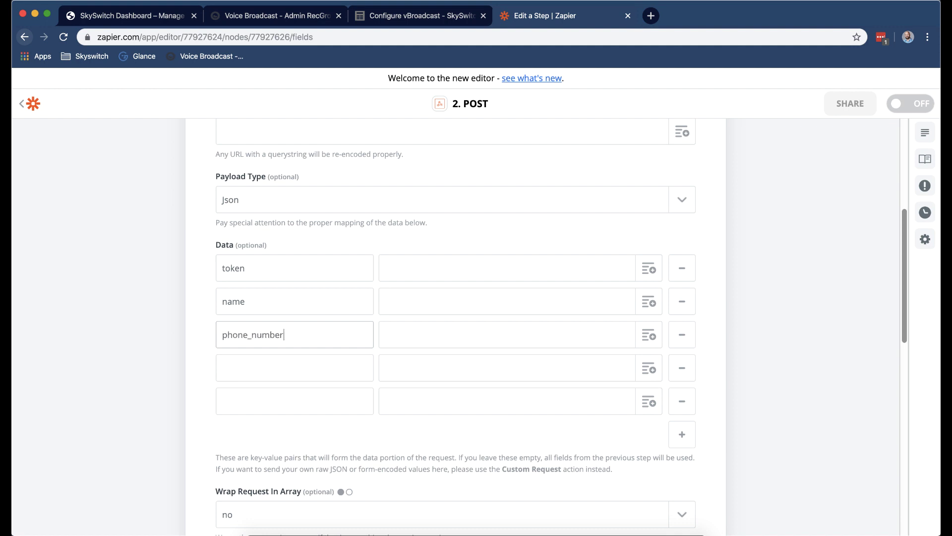
type("phone_number")
Add a sixth row and fill keys appointment_date, appointment_time and phone_type.
left_click(246, 360)
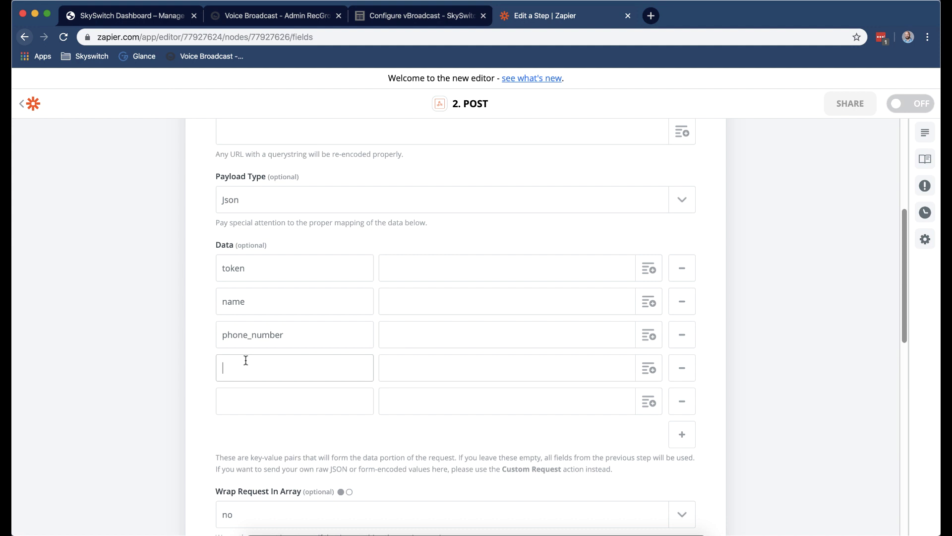
type("appointment_date")
left_click(682, 434)
left_click(245, 403)
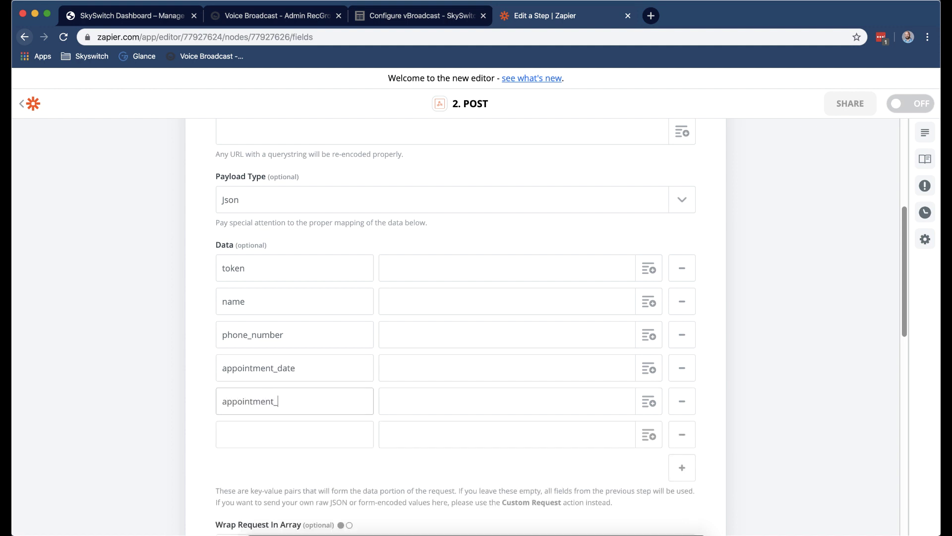
left_click(250, 428)
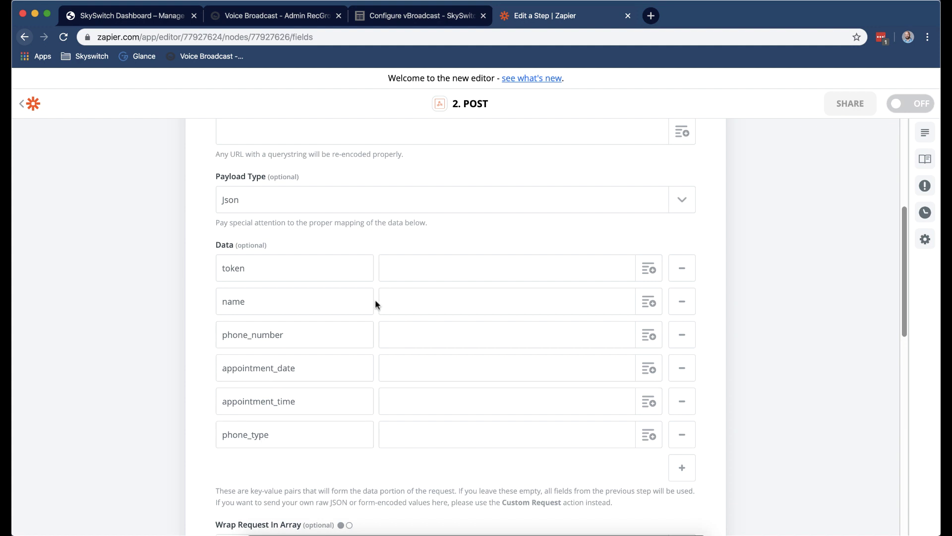
scroll(374, 299, "up", 5)
scroll(494, 297, "down", 1)
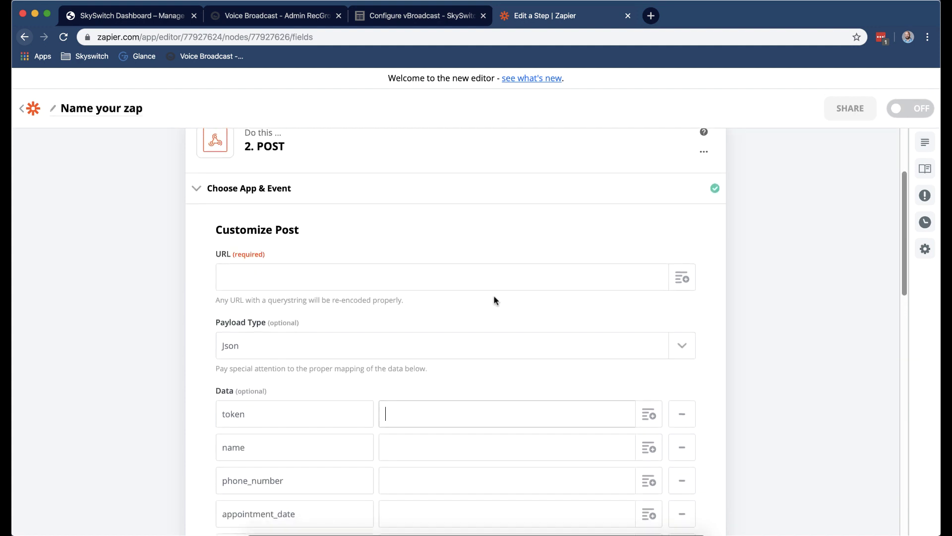
Paste the dialer addappointment URL and the API token into the POST step.
left_click(507, 271)
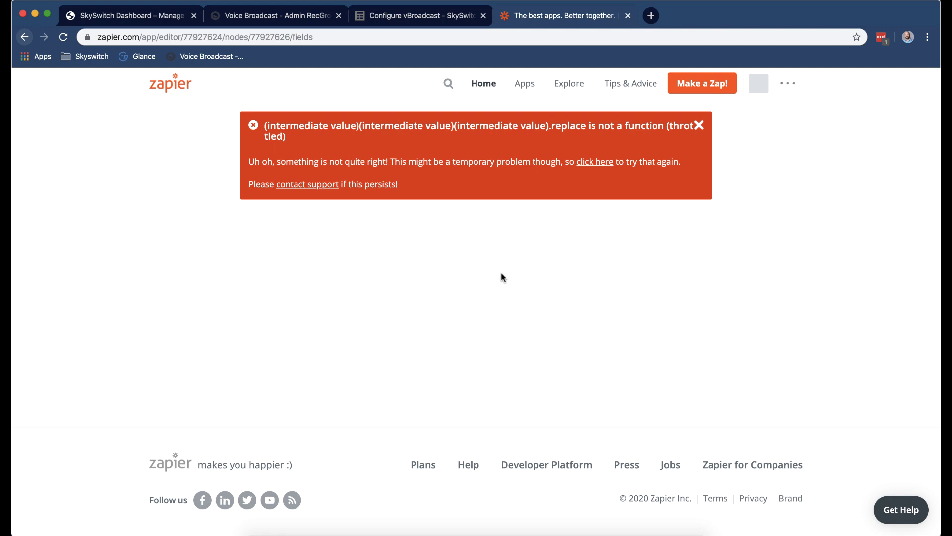
left_click(699, 126)
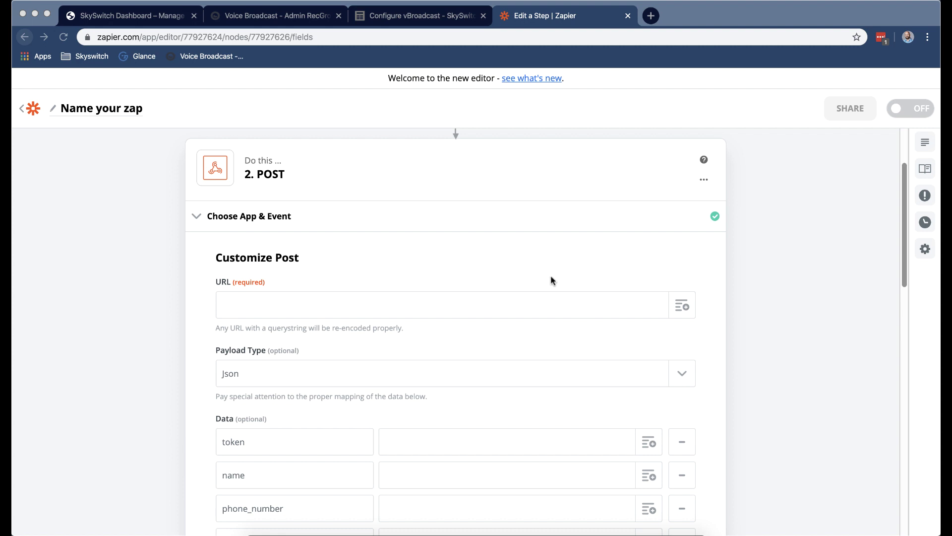
left_click(536, 301)
type("http://dialer03.dialtoen.com/index.php?r=api/addappointment/")
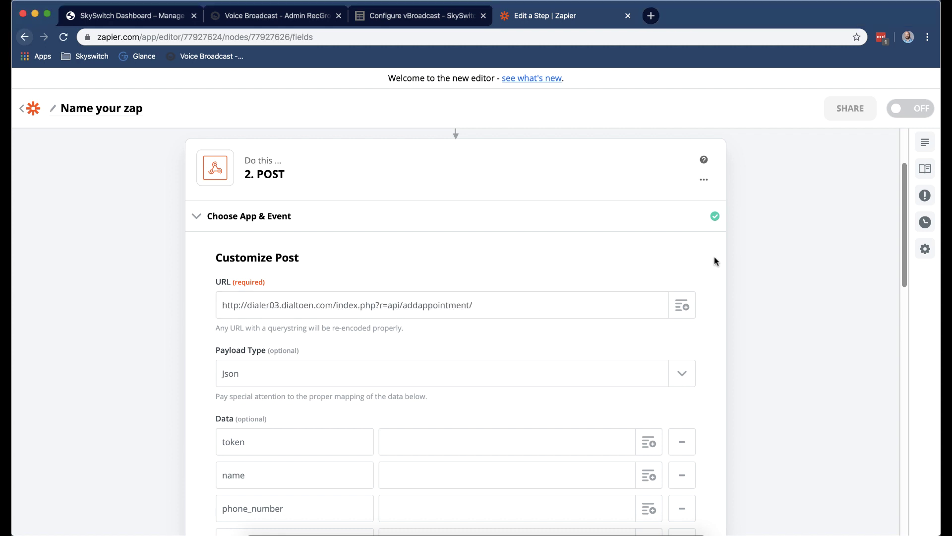
scroll(694, 258, "down", 2)
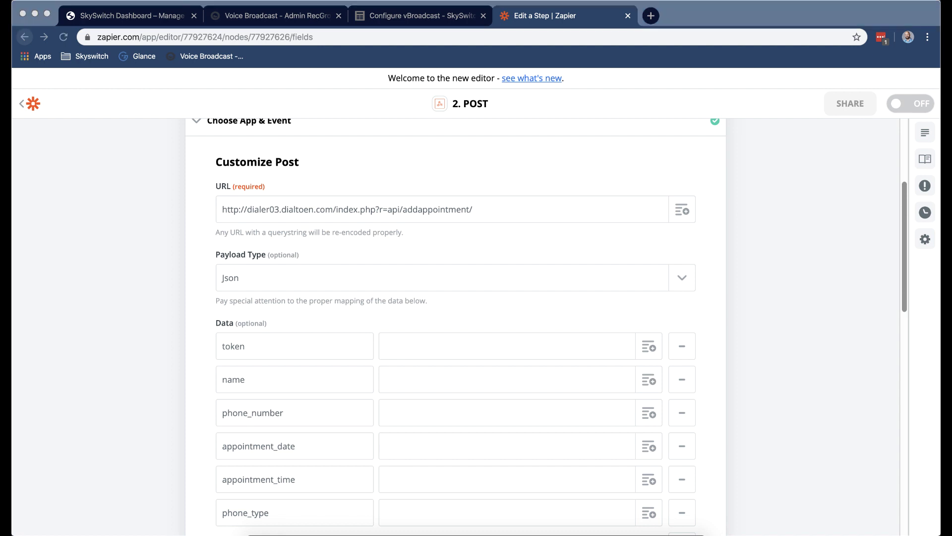
left_click(448, 343)
key("super+v")
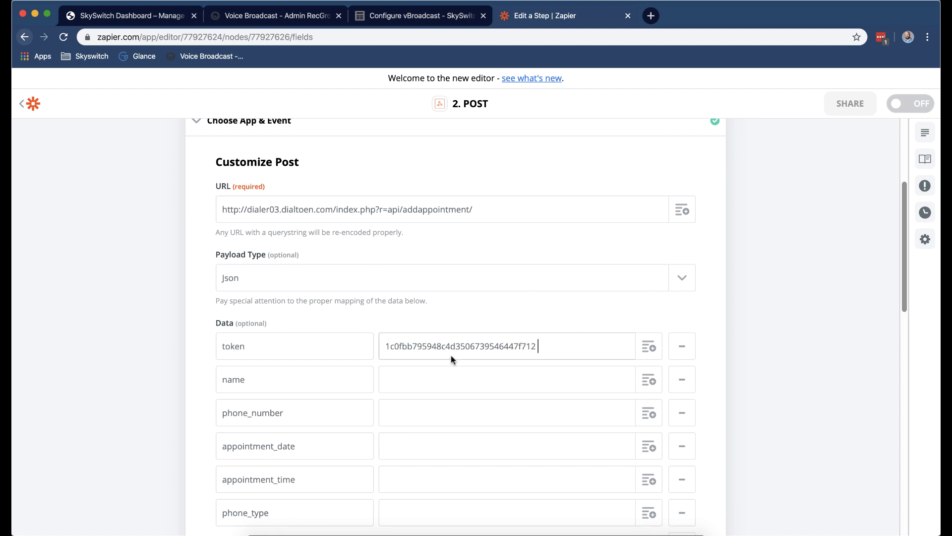
left_click(699, 125)
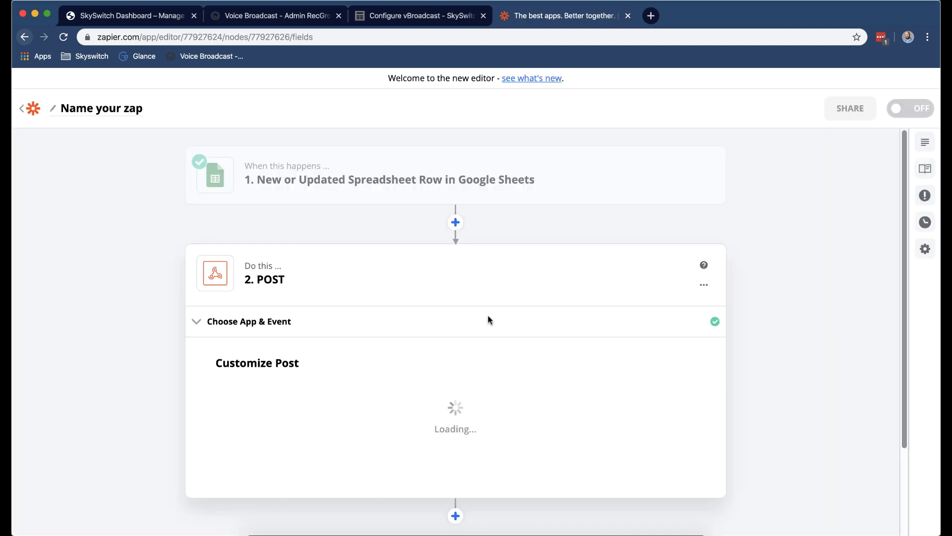
scroll(491, 324, "down", 4)
Map the sheet's Client Name column into the name value.
left_click(493, 367)
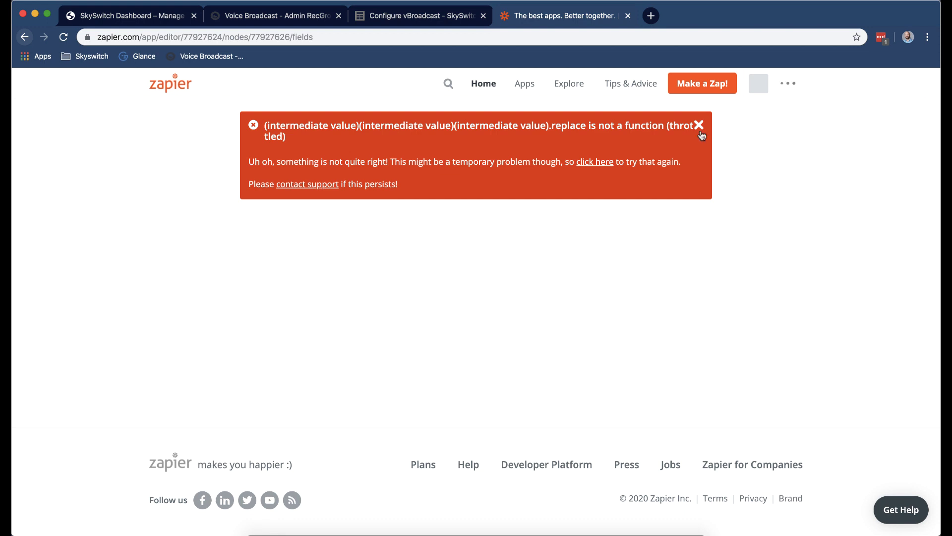
left_click(699, 126)
scroll(624, 417, "down", 2)
left_click(644, 416)
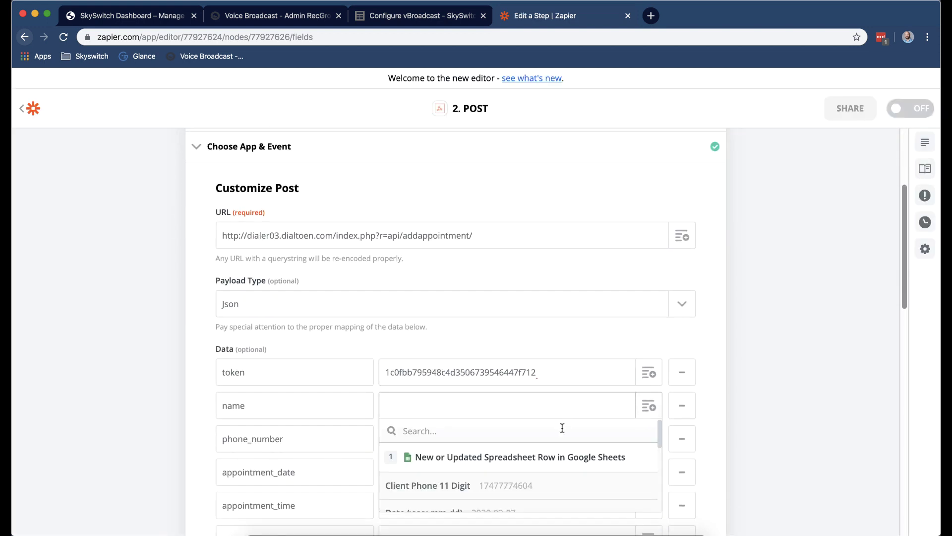
scroll(560, 431, "down", 3)
left_click(496, 439)
scroll(480, 457, "down", 2)
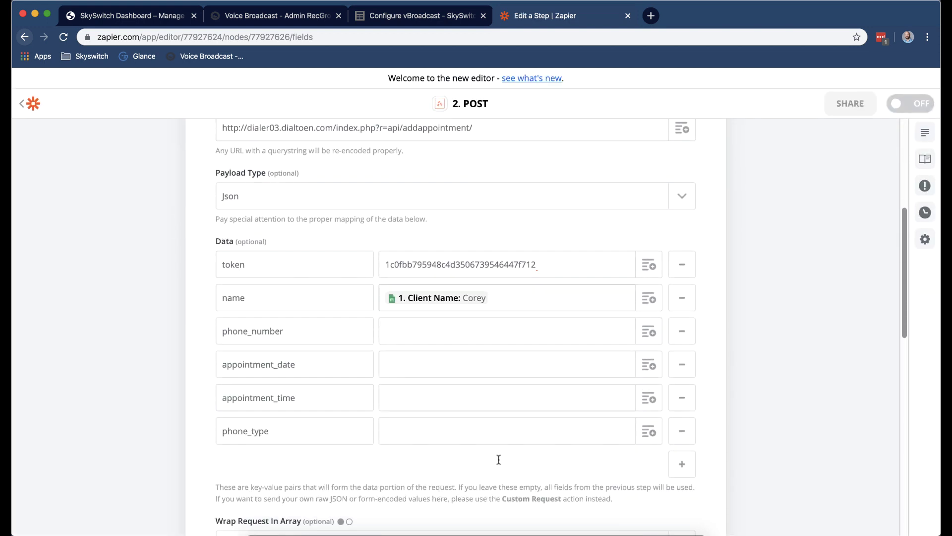
Map Client Phone 11 Digit into the phone_number value.
left_click(578, 331)
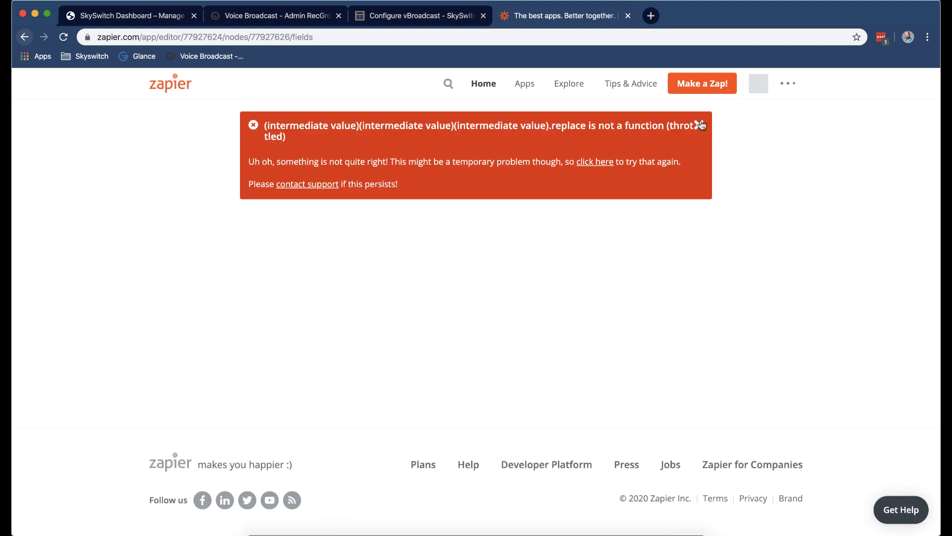
left_click(698, 126)
scroll(590, 414, "down", 5)
left_click(549, 325)
left_click(698, 125)
scroll(645, 399, "down", 5)
left_click(648, 393)
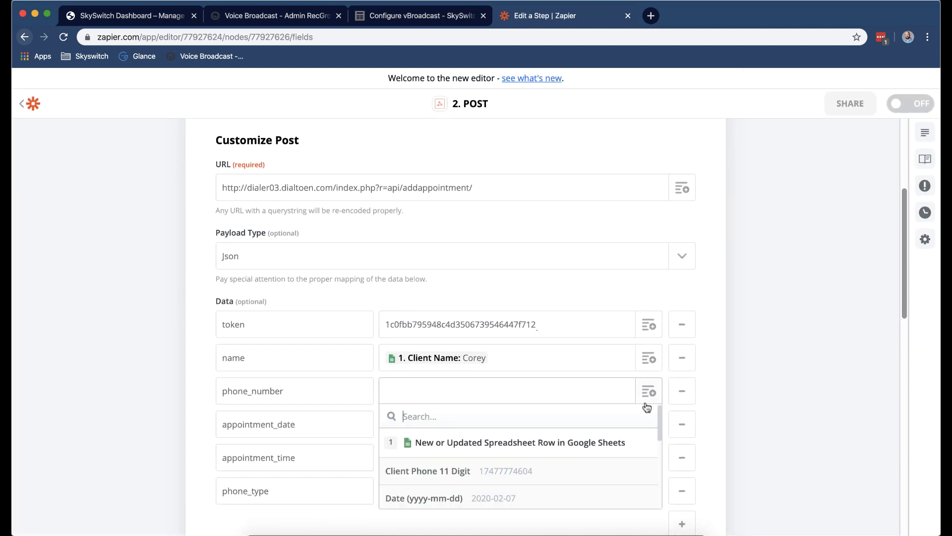
scroll(561, 471, "down", 1)
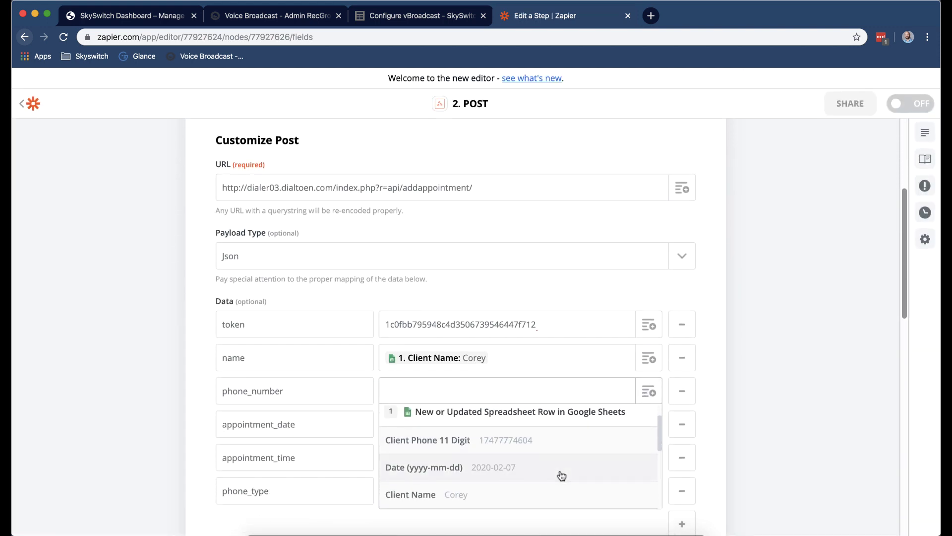
left_click(554, 445)
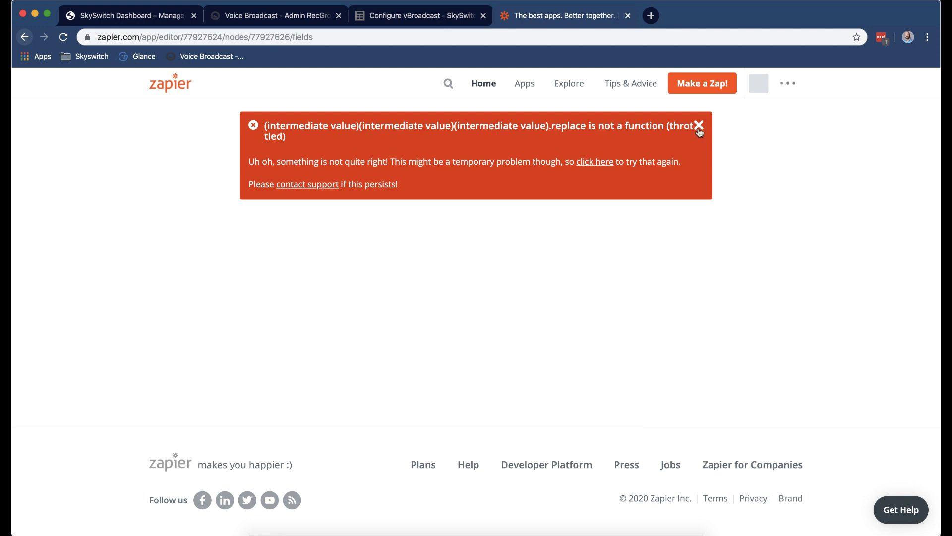
left_click(699, 126)
Map Date (yyyy-mm-dd) into appointment_date and Time (hh:mm) into appointment_time.
scroll(659, 307, "down", 3)
left_click(661, 373)
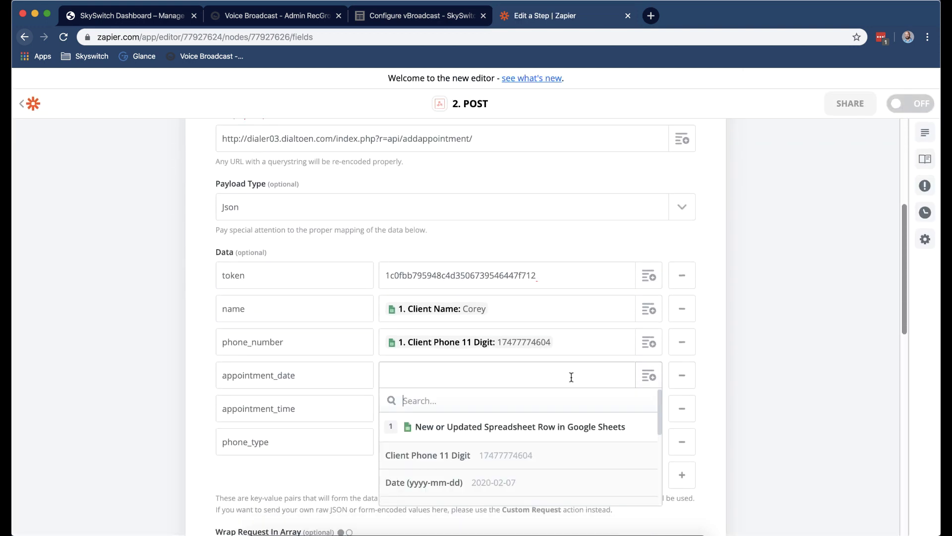
scroll(559, 423, "down", 2)
left_click(550, 427)
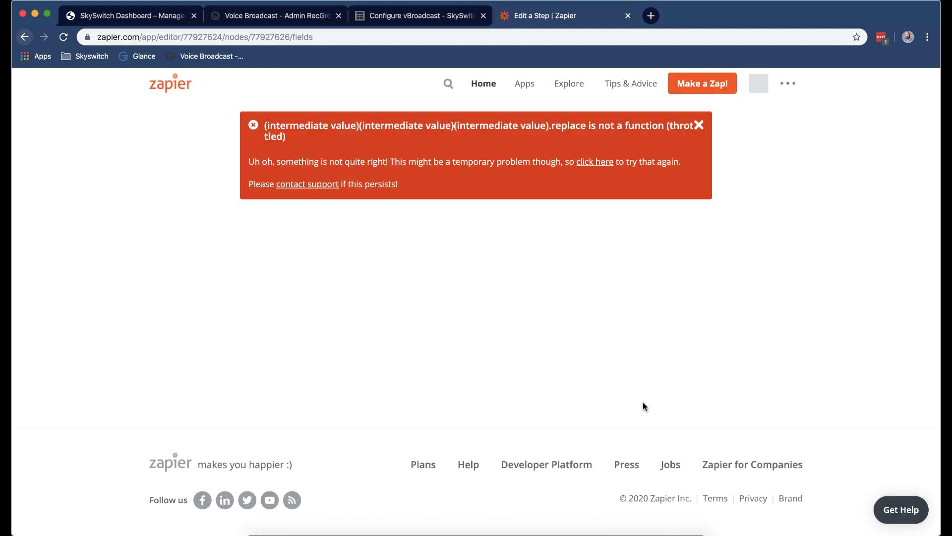
scroll(636, 402, "down", 4)
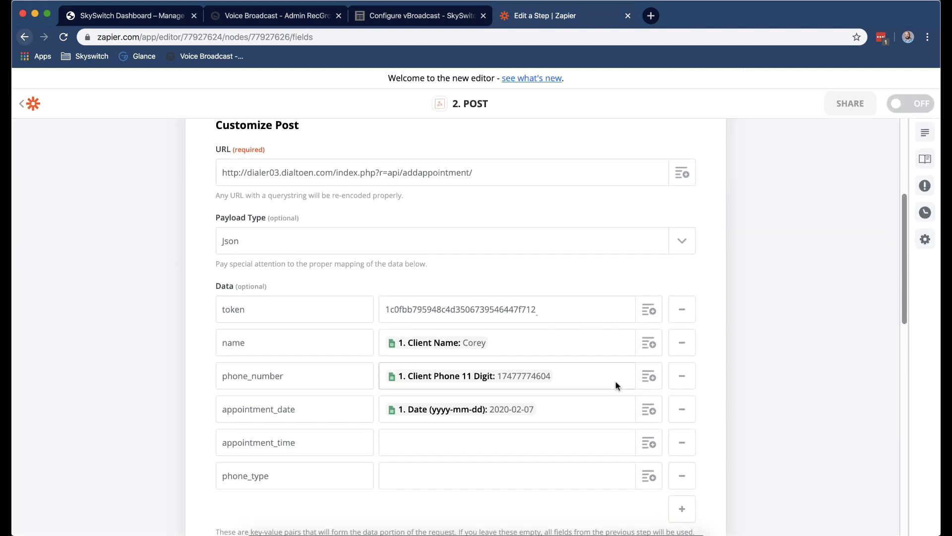
left_click(649, 421)
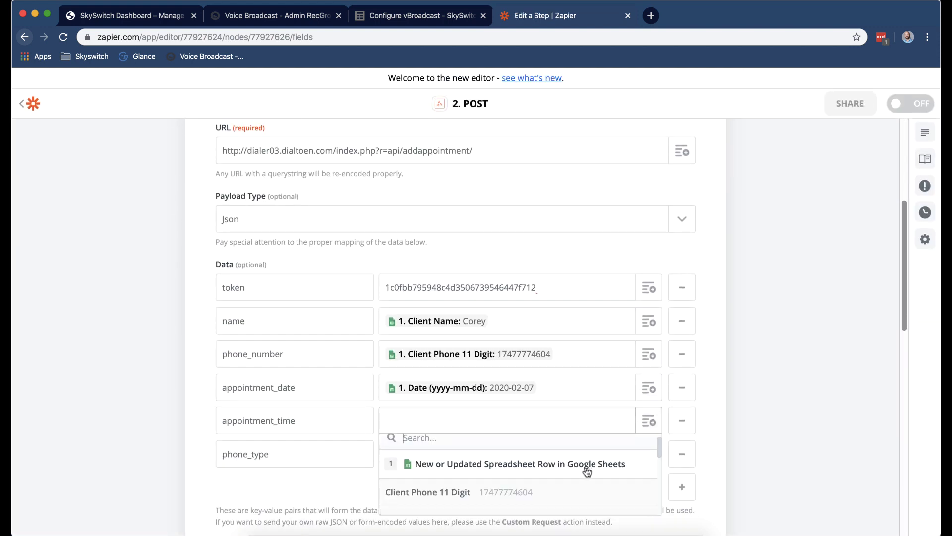
scroll(585, 468, "down", 2)
scroll(575, 471, "down", 3)
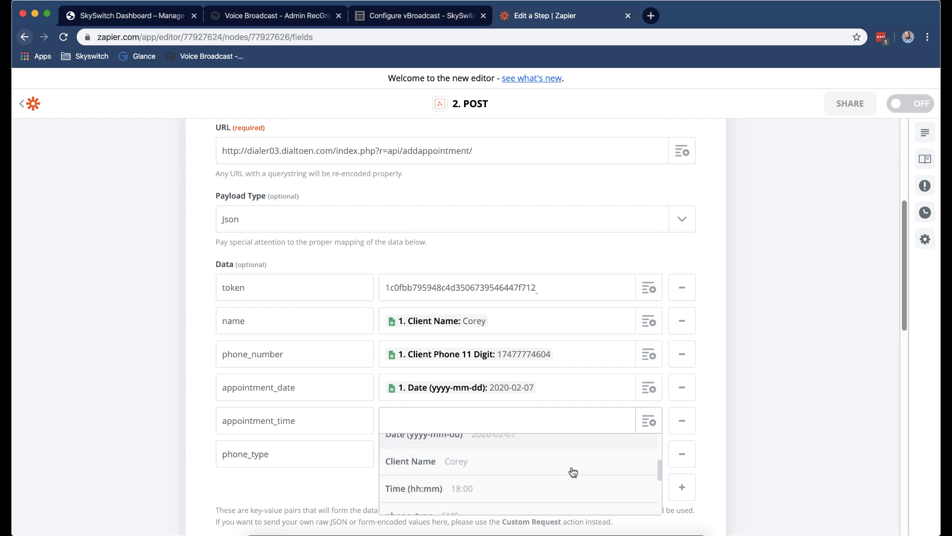
left_click(560, 475)
Map the sheet's phone_type column into the phone_type value.
scroll(656, 435, "down", 1)
left_click(655, 435)
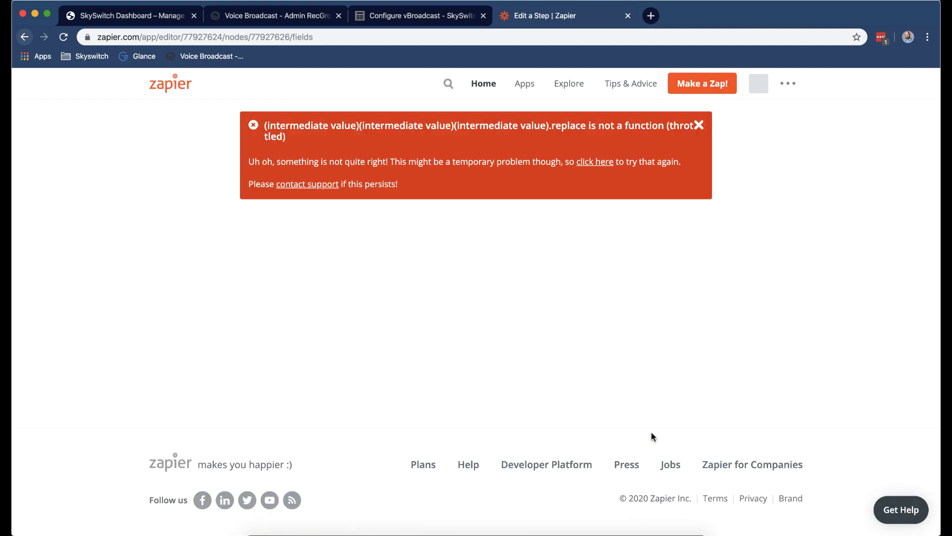
left_click(698, 125)
scroll(644, 372, "down", 6)
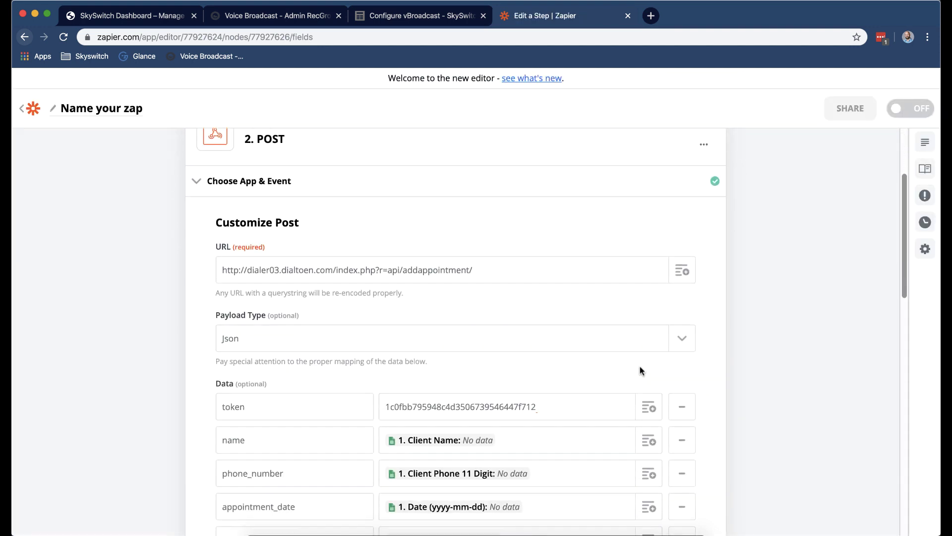
left_click(653, 396)
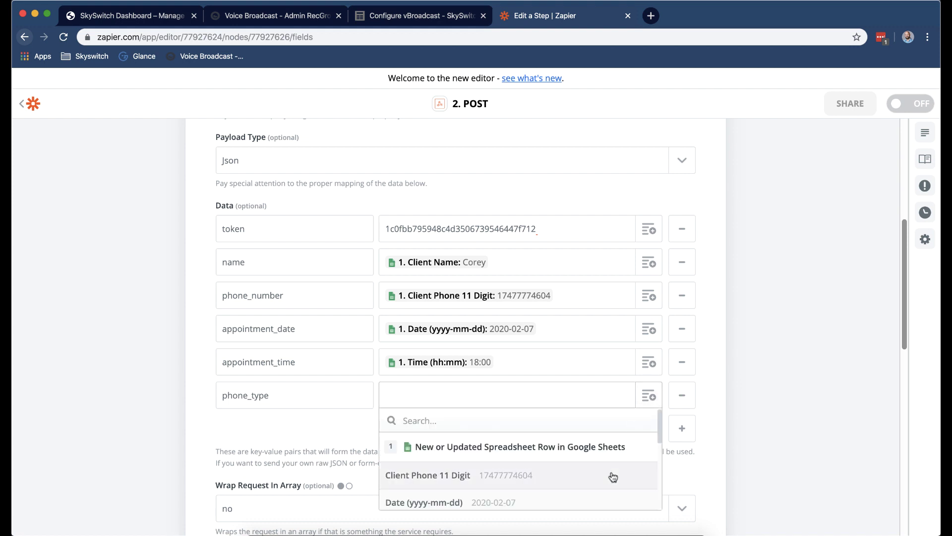
scroll(613, 475, "down", 5)
left_click(589, 454)
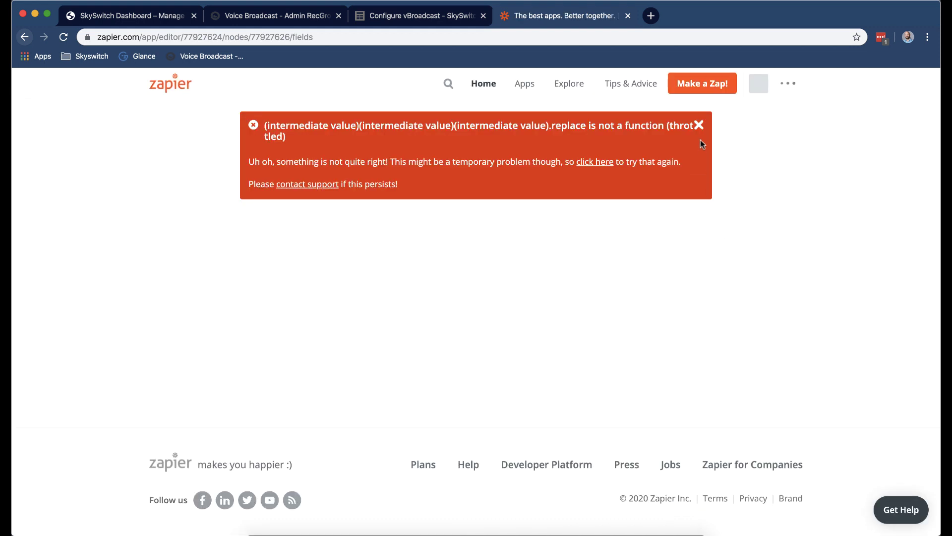
left_click(699, 127)
scroll(751, 307, "down", 5)
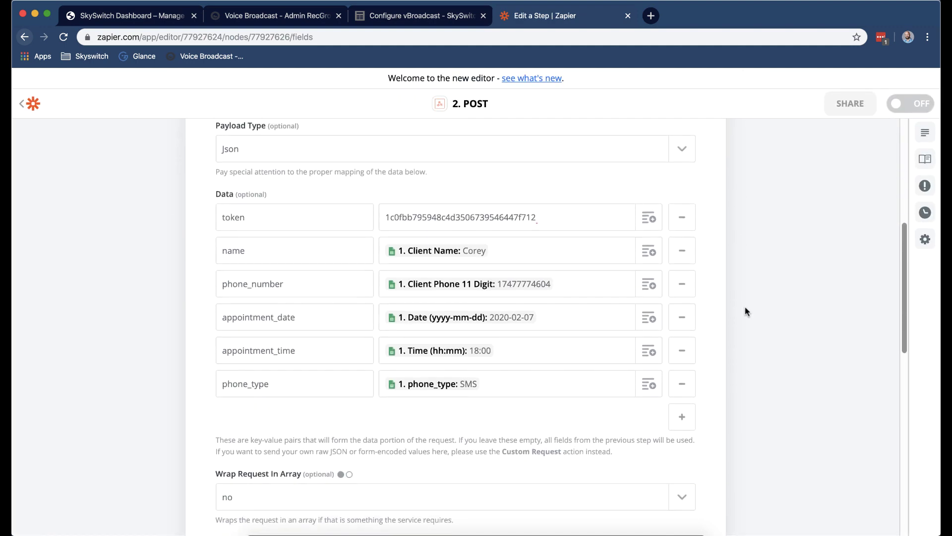
scroll(670, 358, "down", 4)
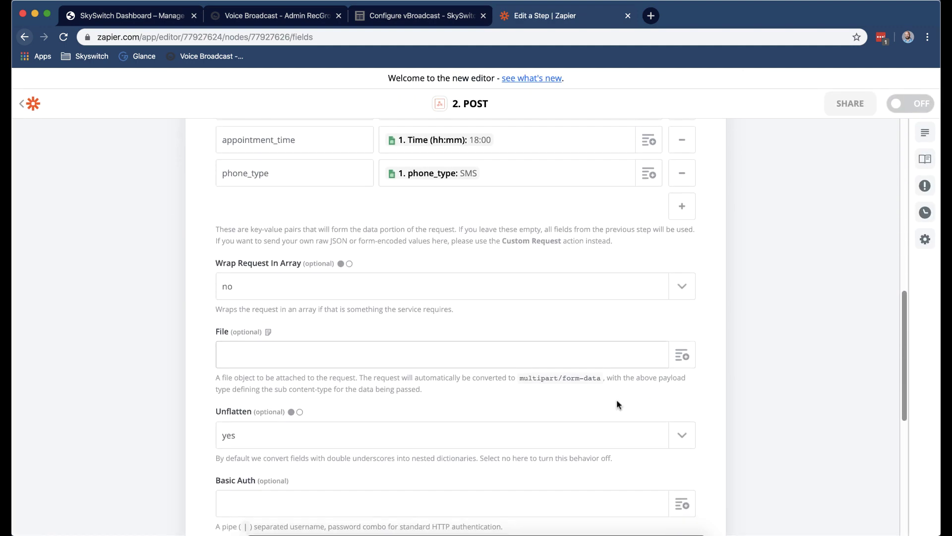
scroll(545, 348, "down", 5)
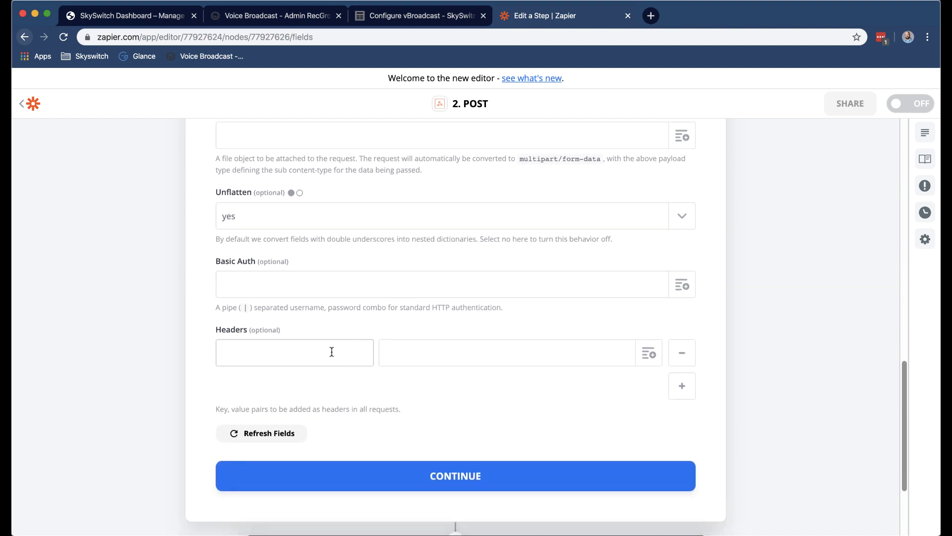
Test the POST step, confirm the 200 'Appointment added successfully' response, then view vBroadcast recipient groups.
left_click(425, 473)
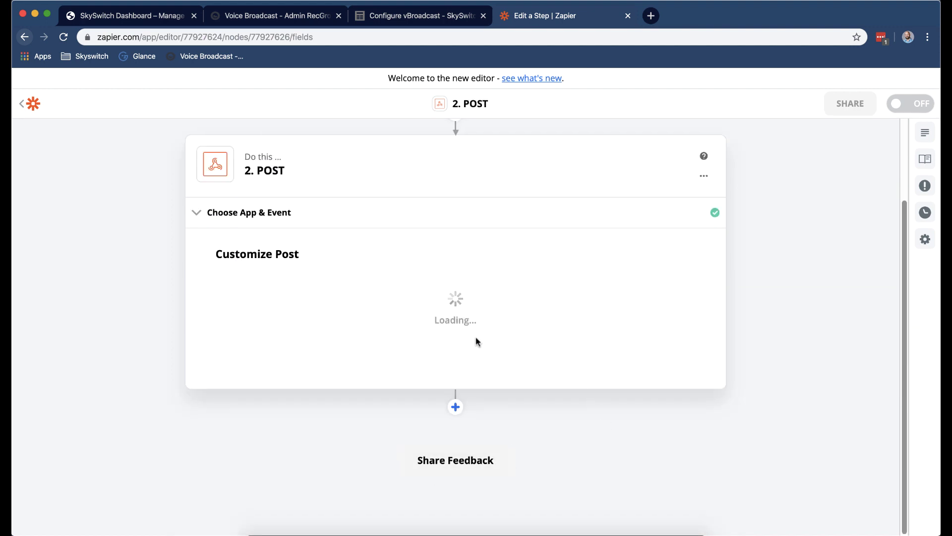
left_click(362, 345)
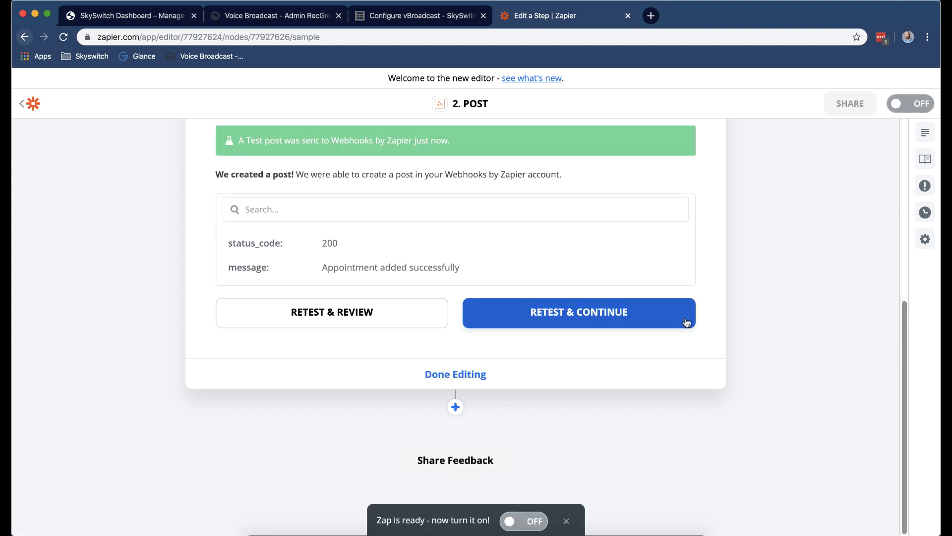
scroll(339, 272, "up", 2)
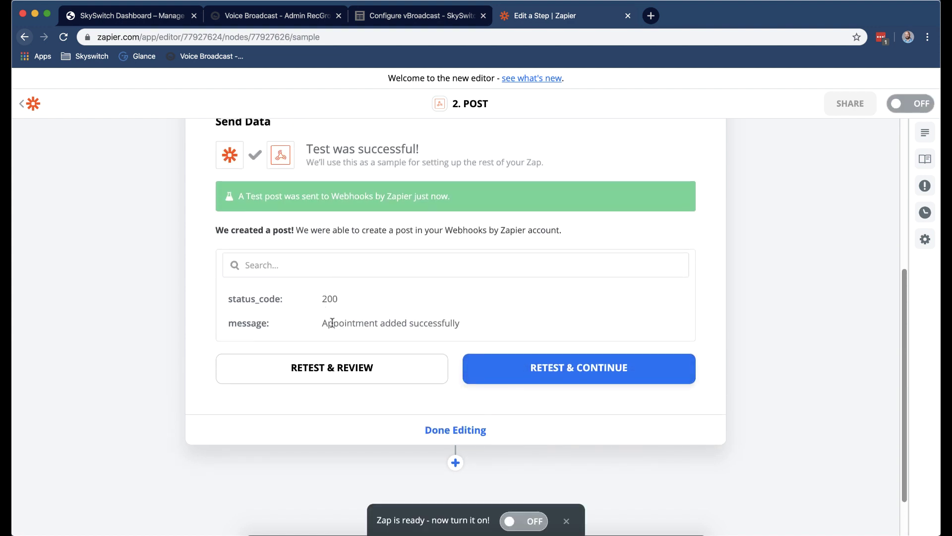
left_click_drag(322, 322, 504, 334)
left_click(503, 334)
left_click(272, 15)
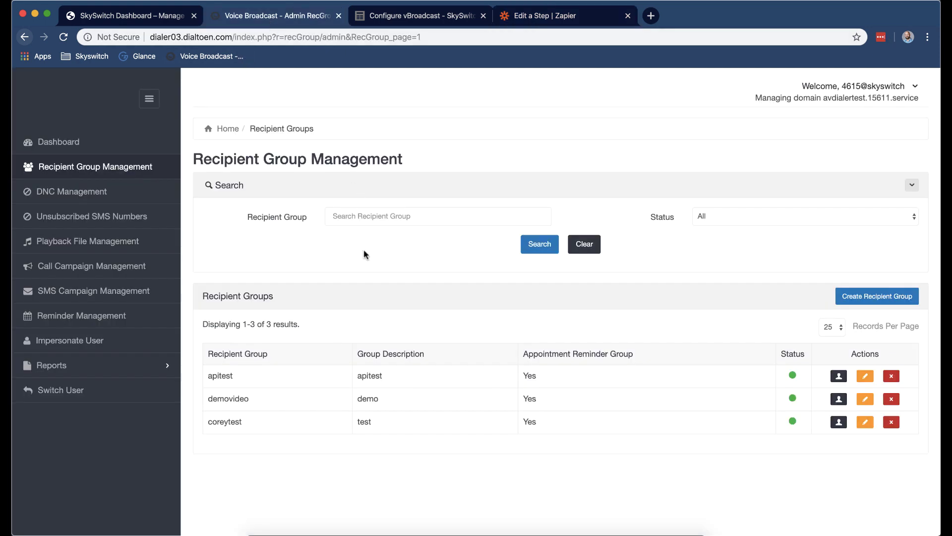
left_click(838, 376)
left_click(844, 381)
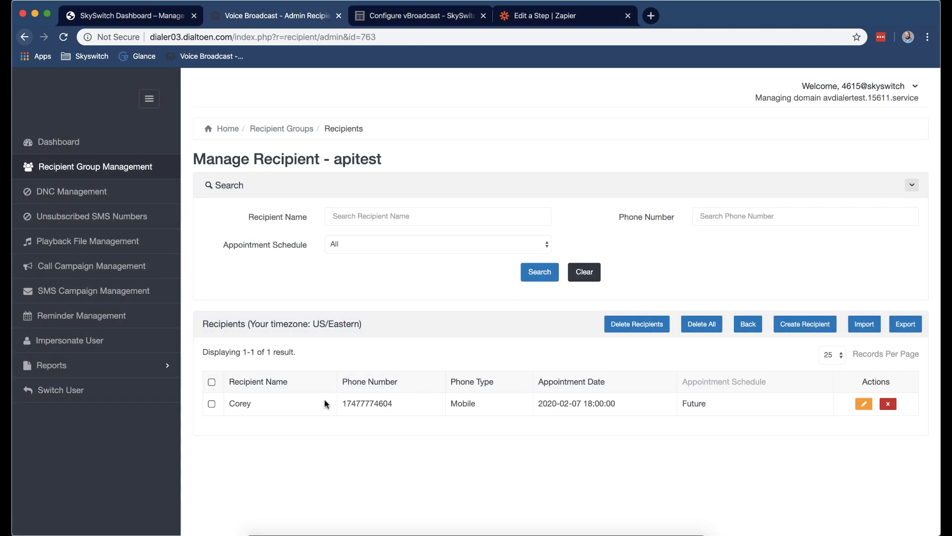
left_click(535, 19)
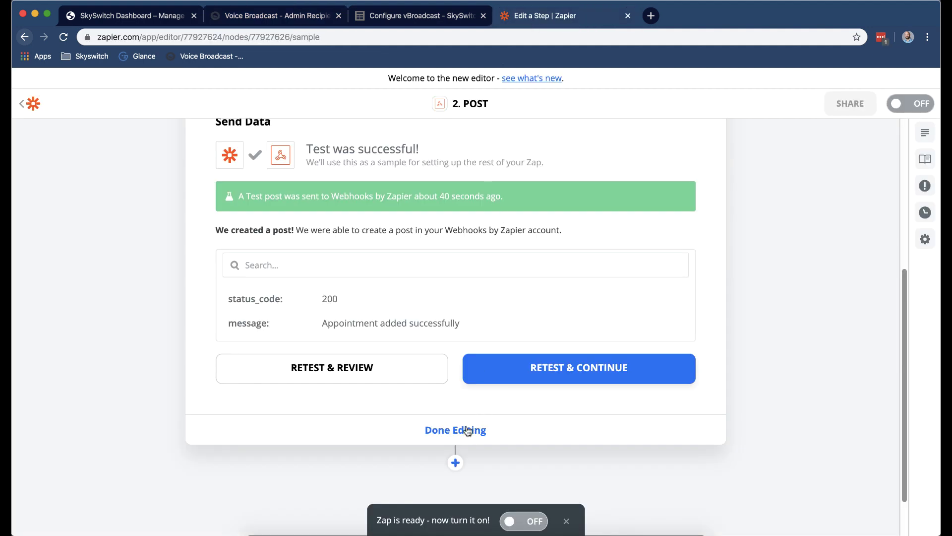
Switch the zap on and name it 'Check for sheet updates', then return to My Zaps.
left_click(518, 522)
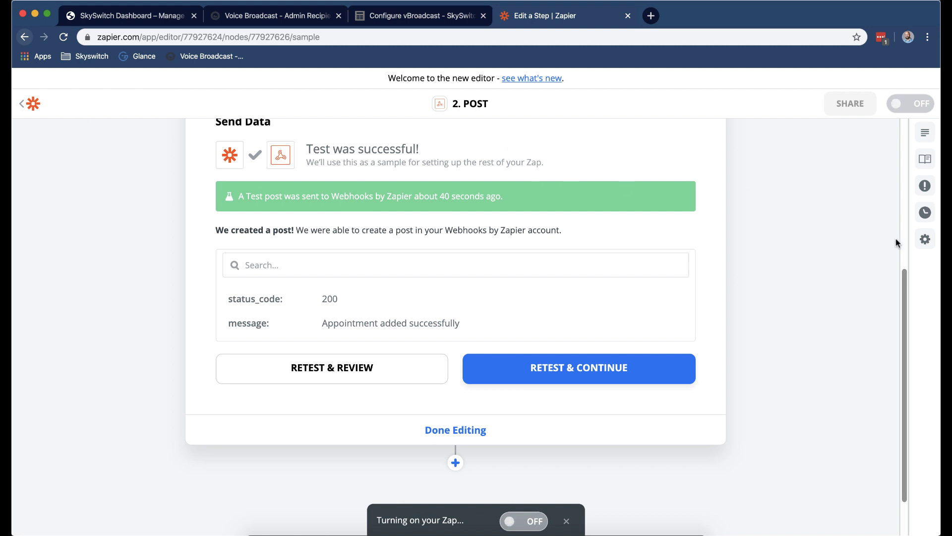
left_click(925, 242)
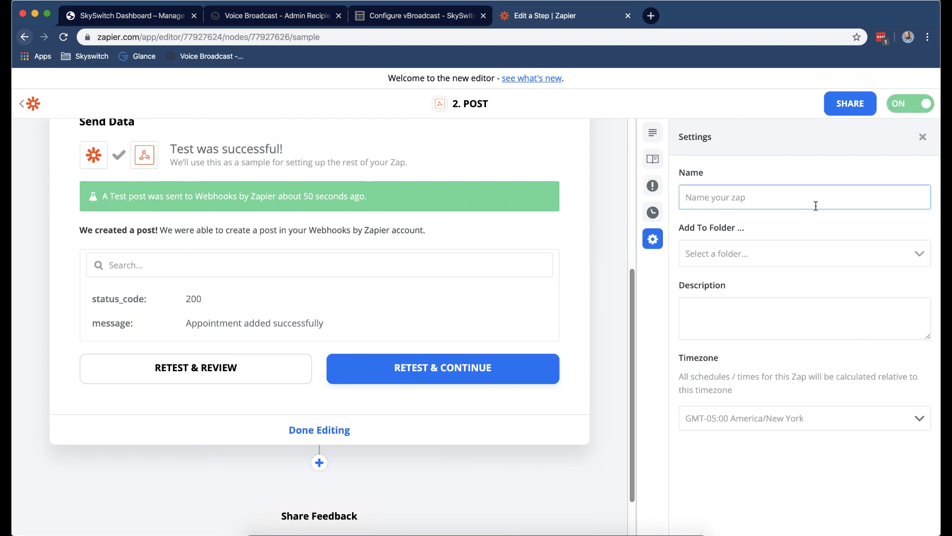
type("Che")
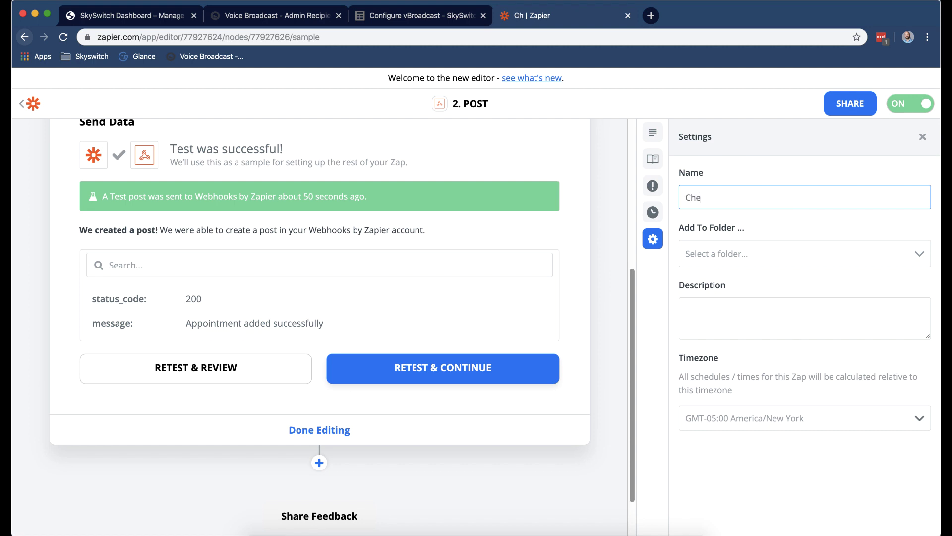
type("ck for sheet updates")
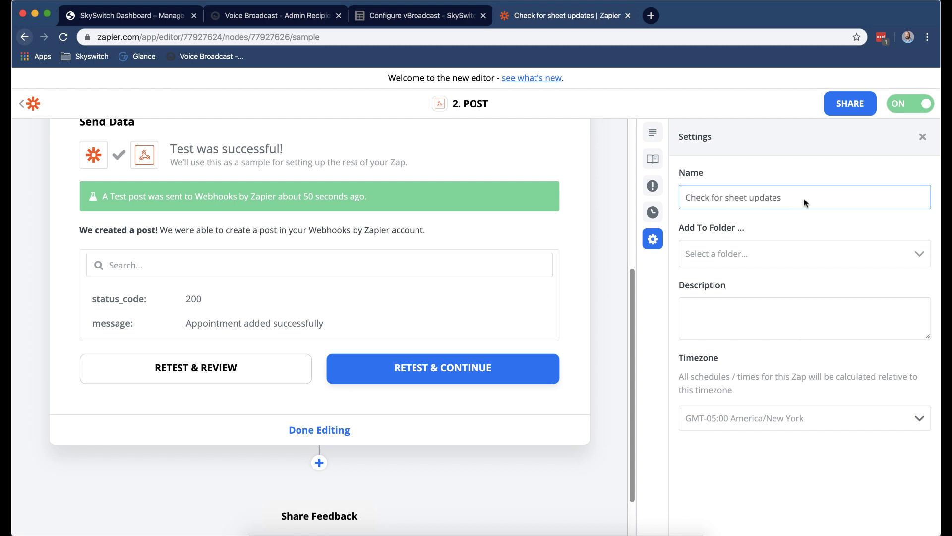
key("Return")
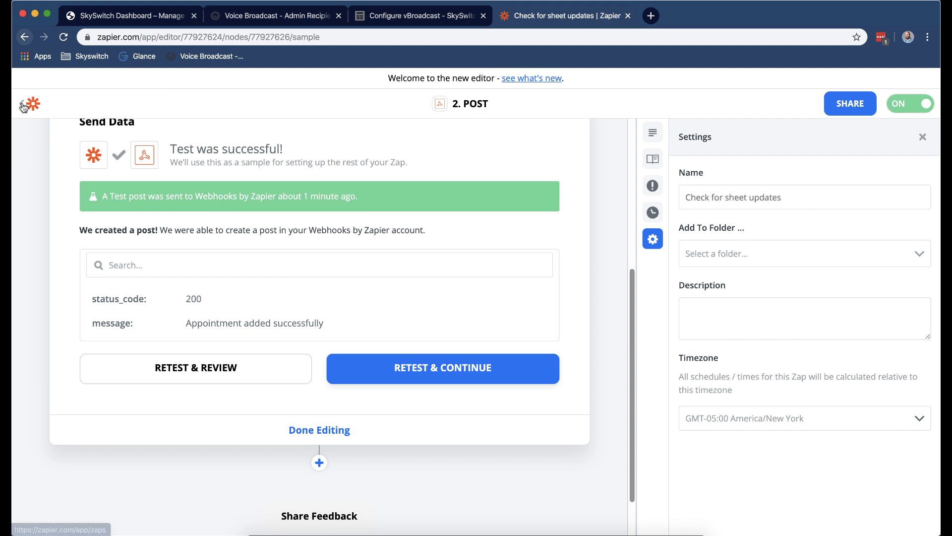
left_click(22, 104)
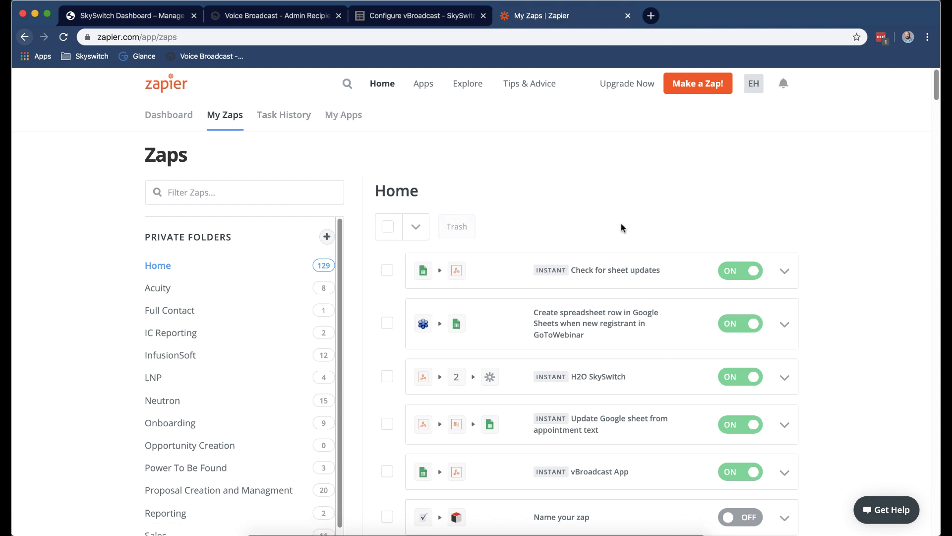
Fill row 3 with the client's name, a new phone number, 2020-02-07, 19:00 and SMS.
left_click_drag(710, 11, 689, 94)
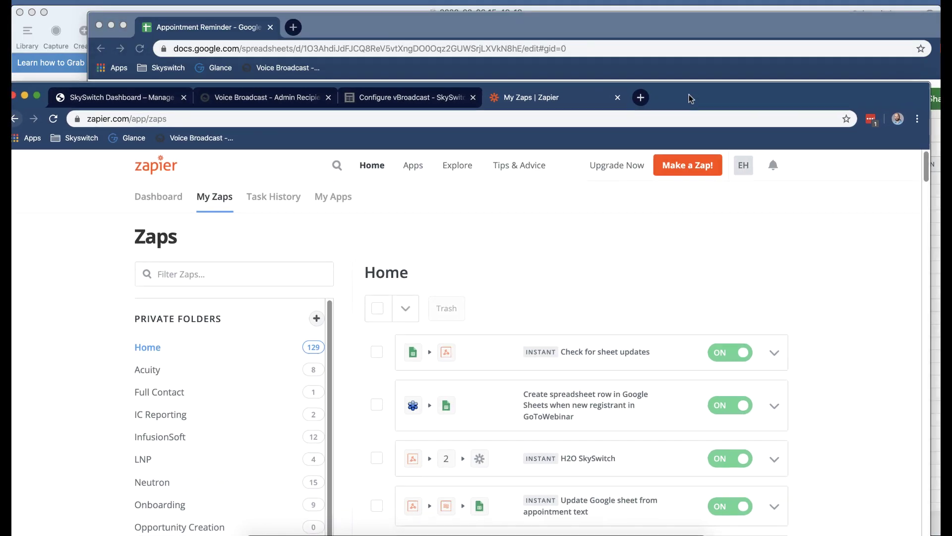
left_click(665, 31)
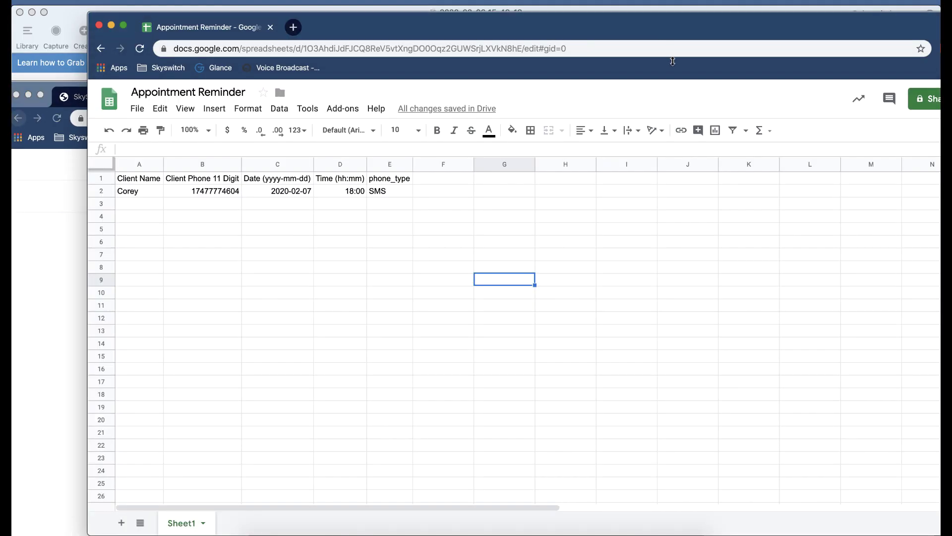
left_click(156, 207)
type("Corey")
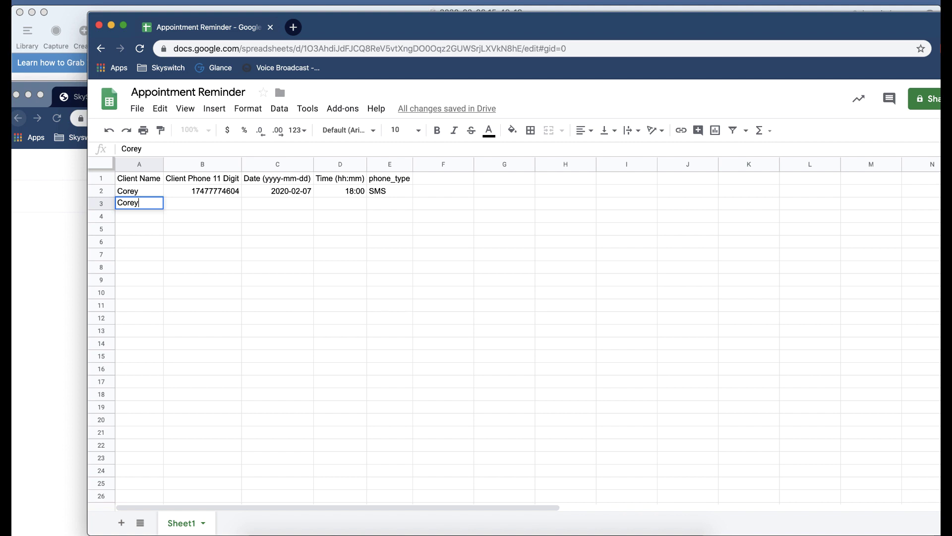
key("Tab")
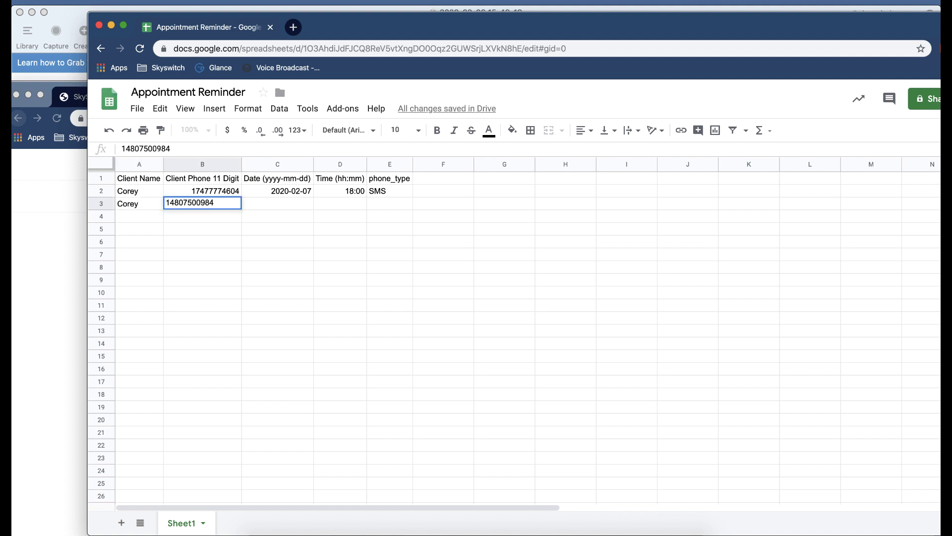
key("Tab")
type("2020-")
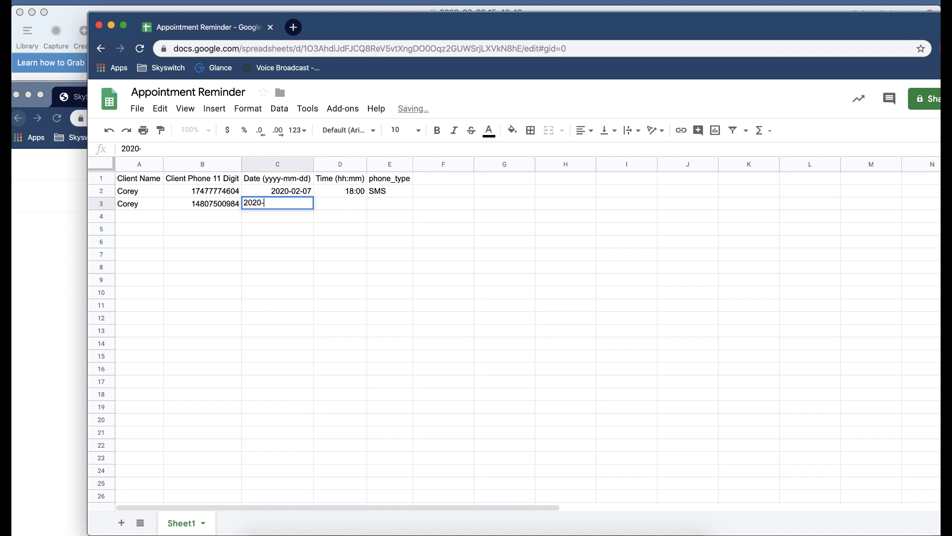
type("02-07")
key("Tab")
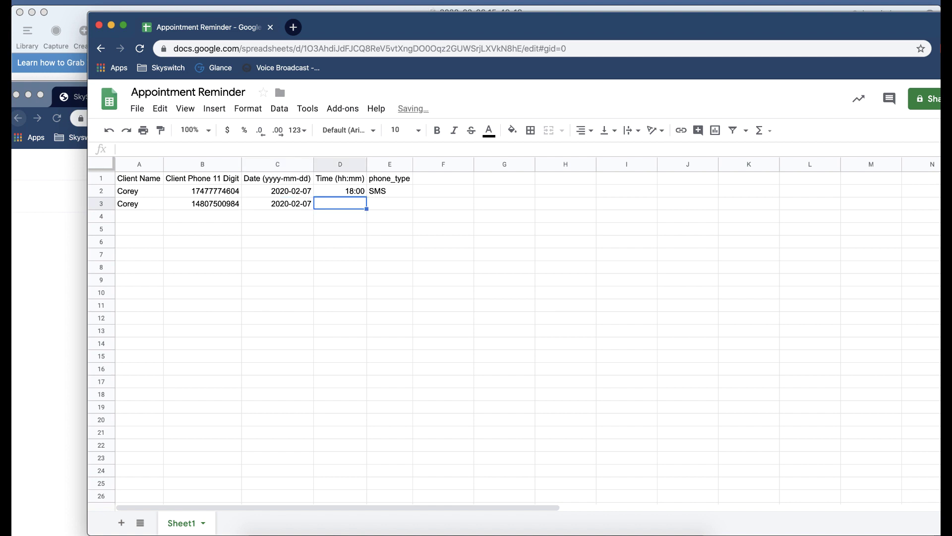
type("19:00")
key("Tab")
type("SMS")
left_click(471, 293)
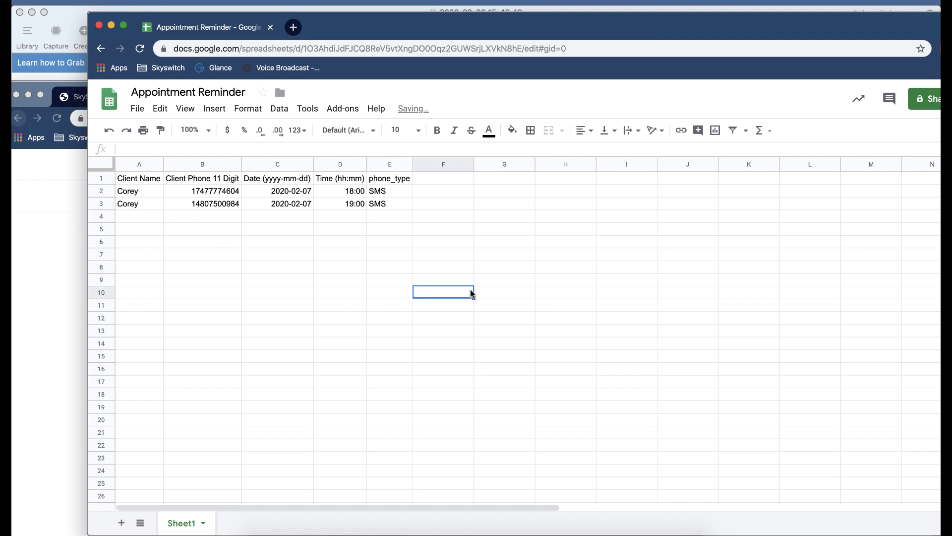
left_click(37, 238)
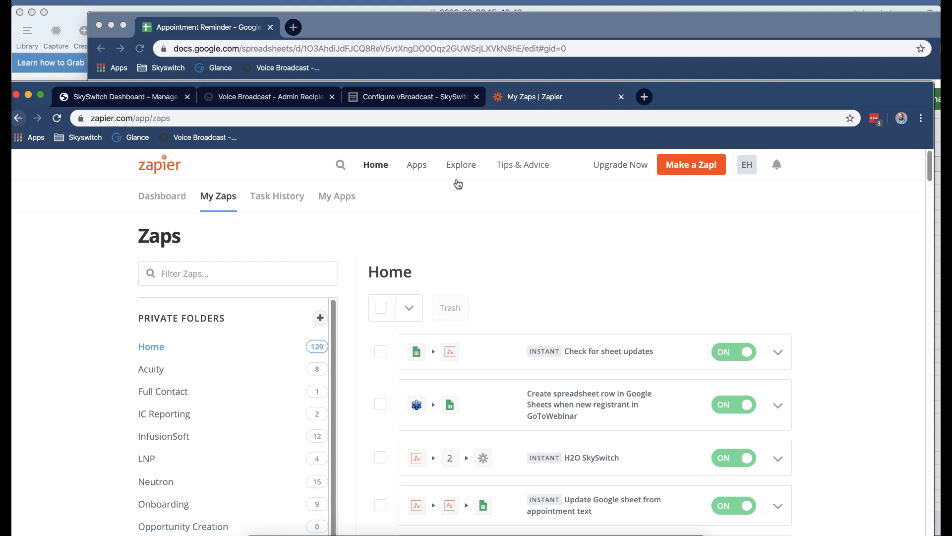
Reload vBroadcast's apitest recipient list to check for the new row's recipient.
left_click(268, 97)
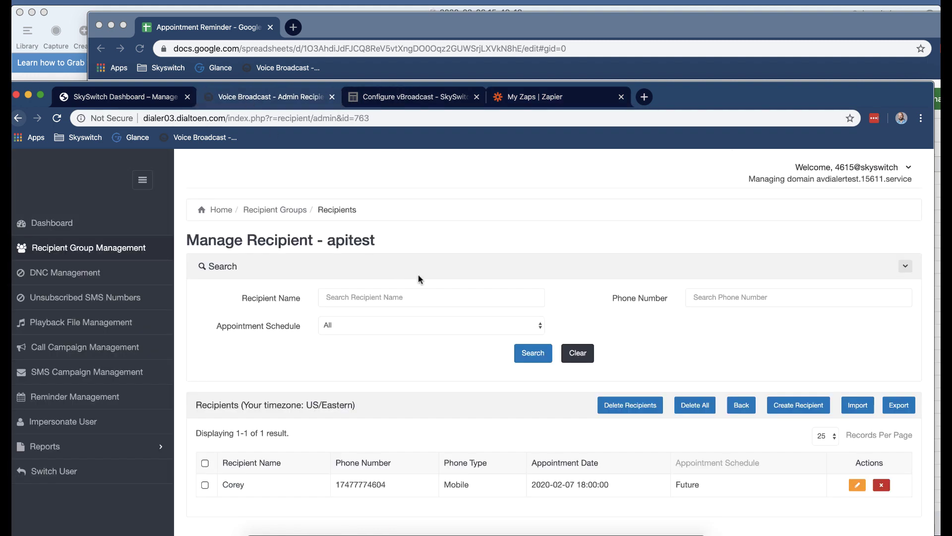
left_click(117, 252)
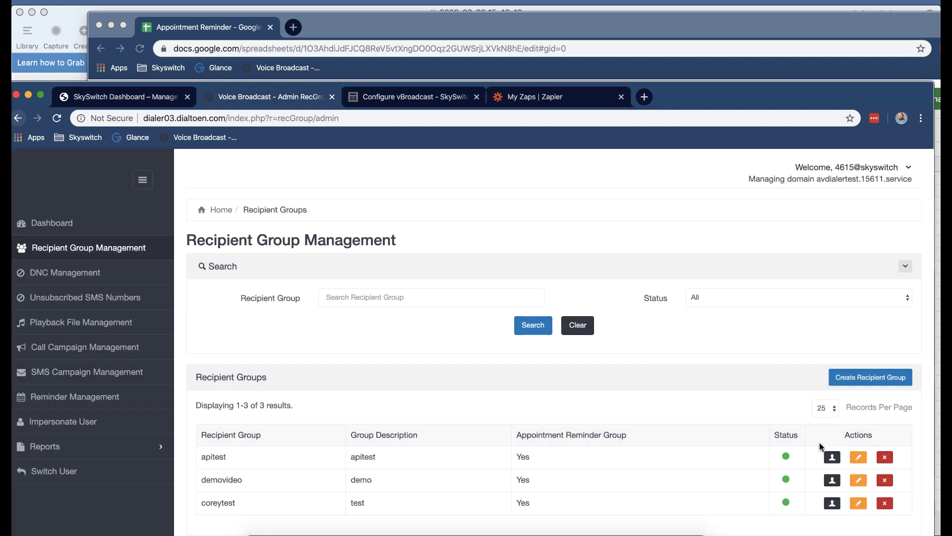
left_click(831, 457)
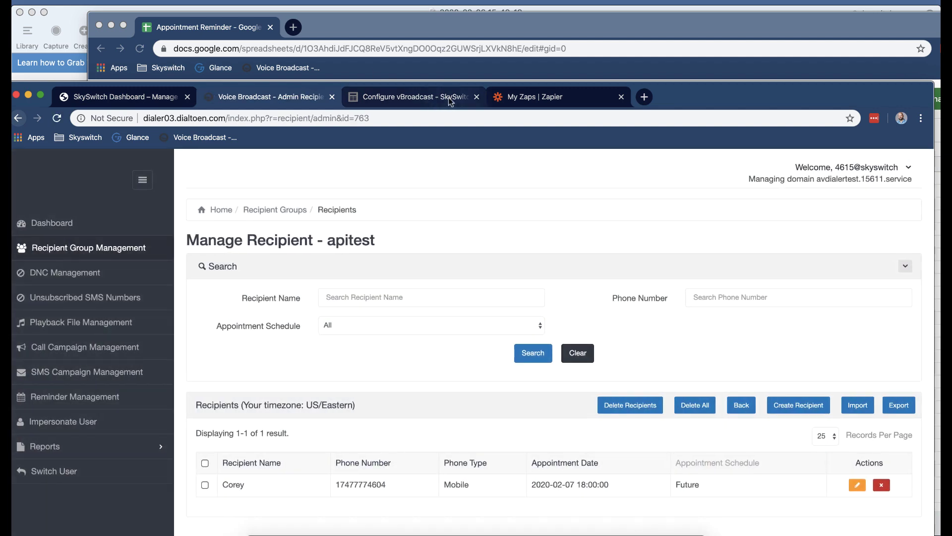
Open the Task History of the 'Check for sheet updates' zap.
left_click(570, 97)
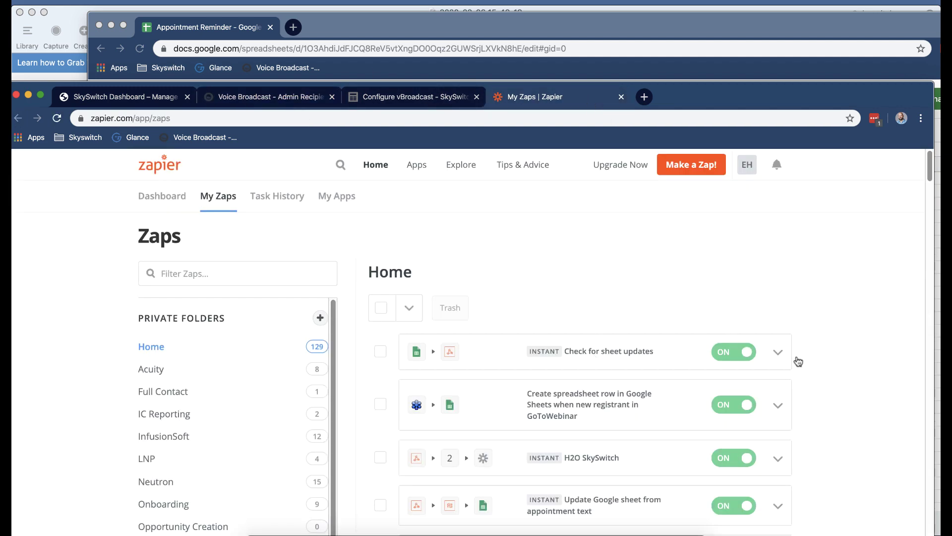
left_click(778, 352)
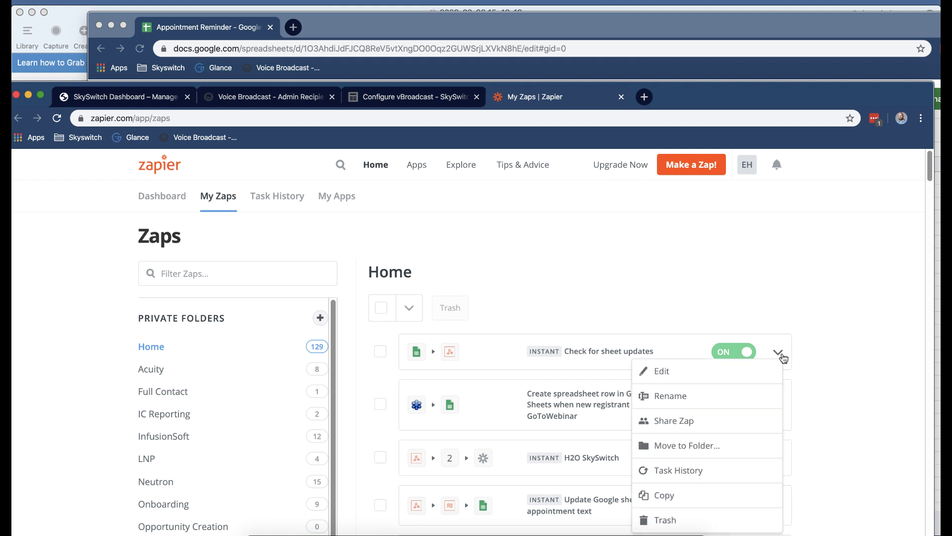
left_click(721, 475)
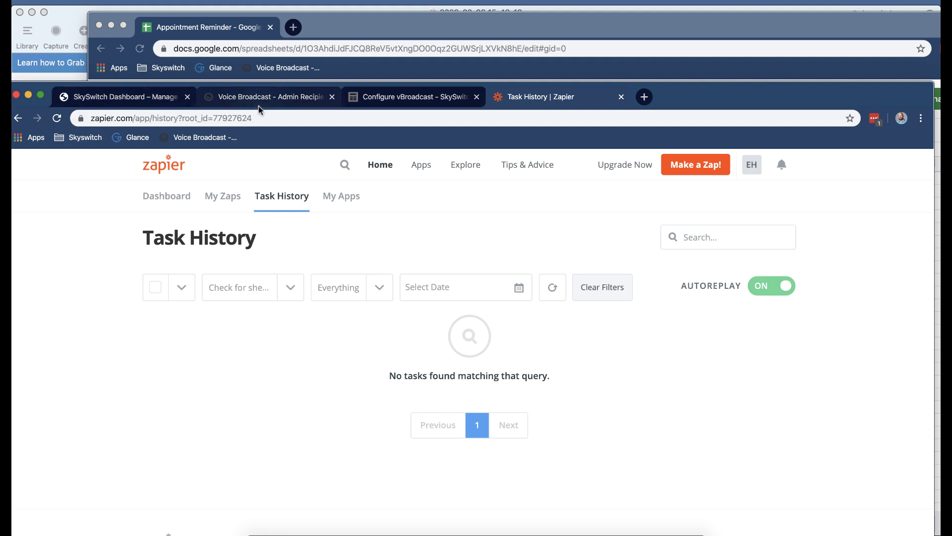
Review the DID's inbound message forwarding and the Configure vBroadcast article, then revisit apitest recipients.
left_click(132, 101)
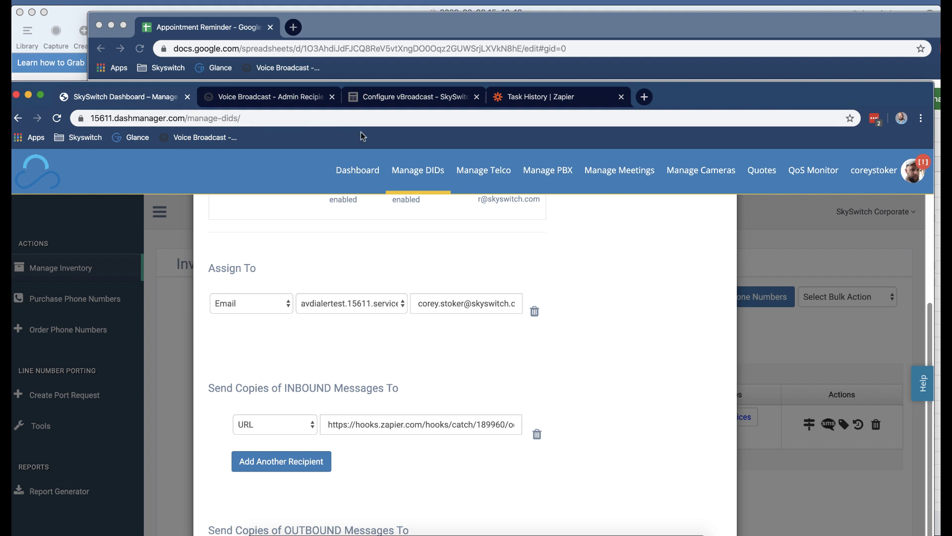
left_click(391, 102)
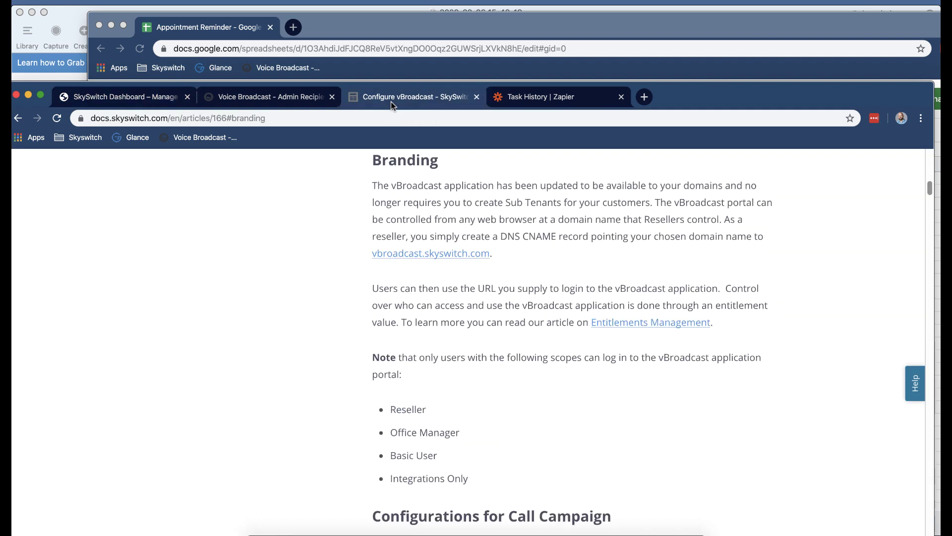
left_click(275, 99)
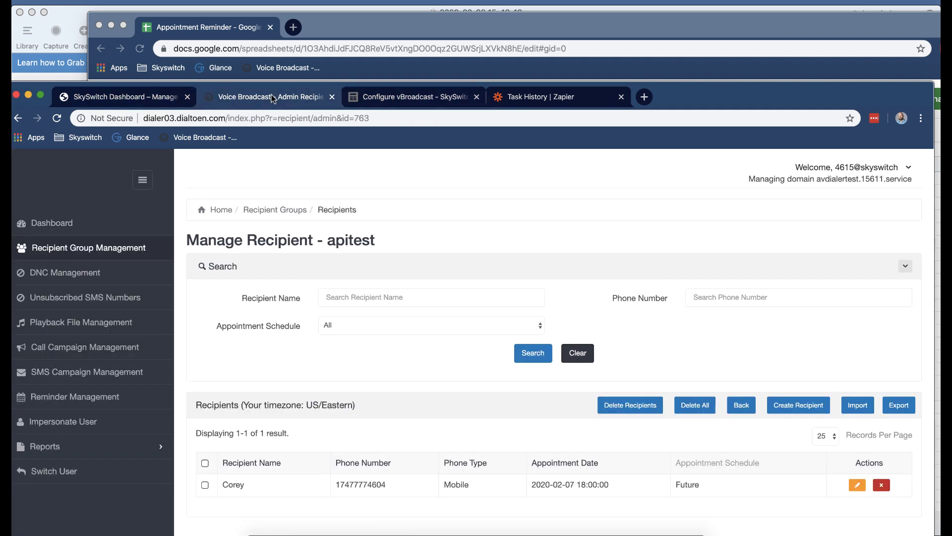
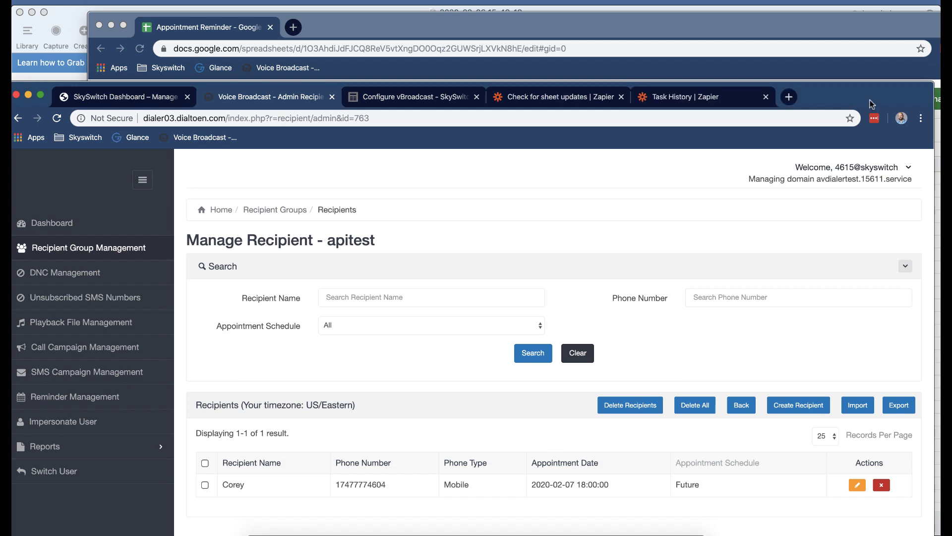
double_click(869, 101)
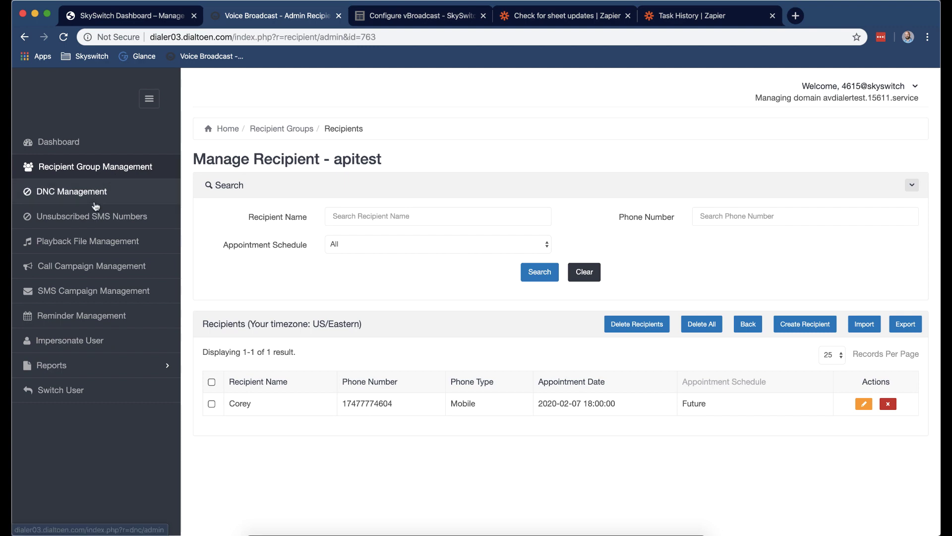
left_click(99, 171)
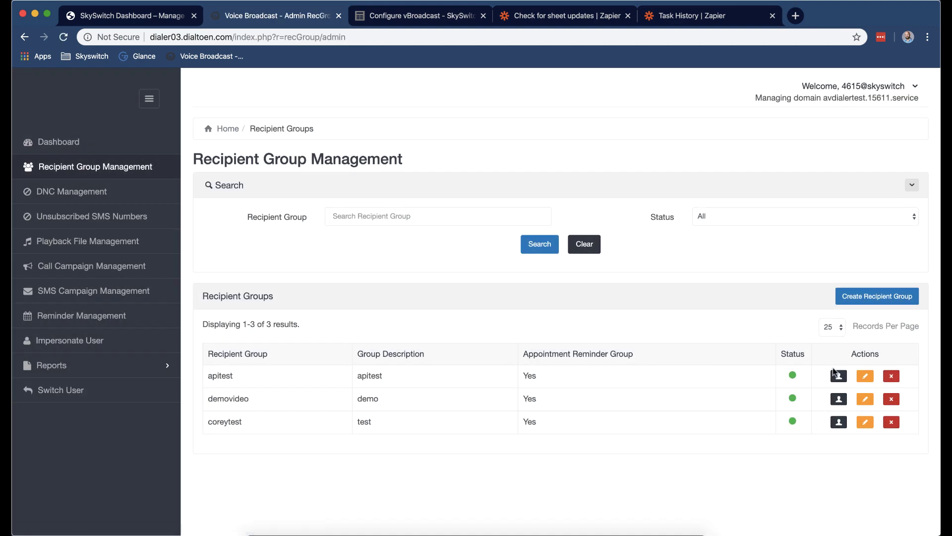
left_click(832, 378)
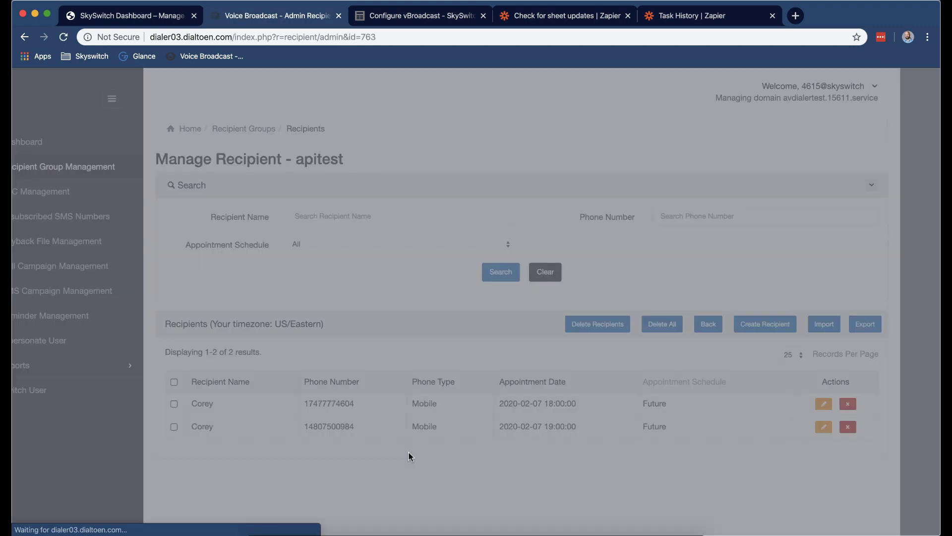